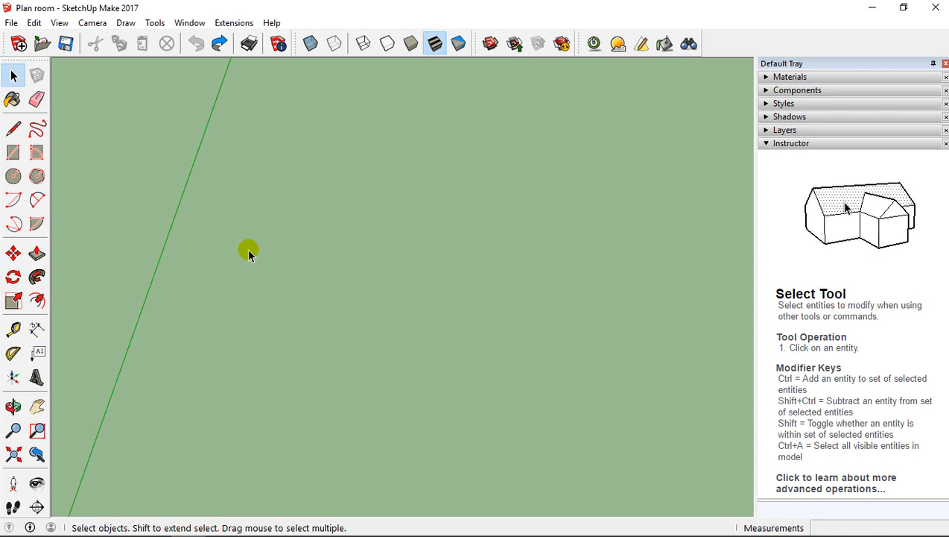
Step: Draw a 5 m by 4 m rectangle on the ground as the room's floor outline
{"action": "left_click", "coordinate": [14, 154]}
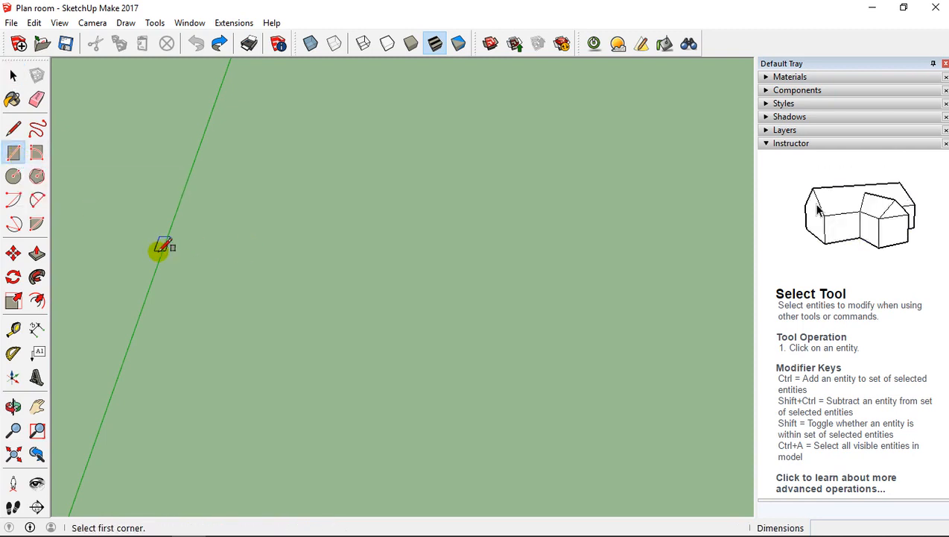
{"action": "scroll", "coordinate": [222, 291], "scroll_direction": "up", "scroll_amount": 2}
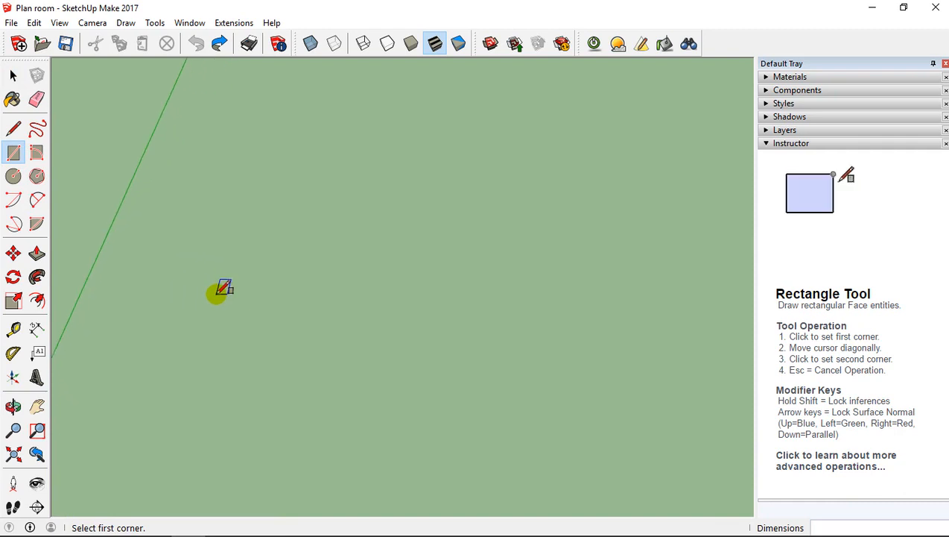
{"action": "left_click", "coordinate": [216, 293]}
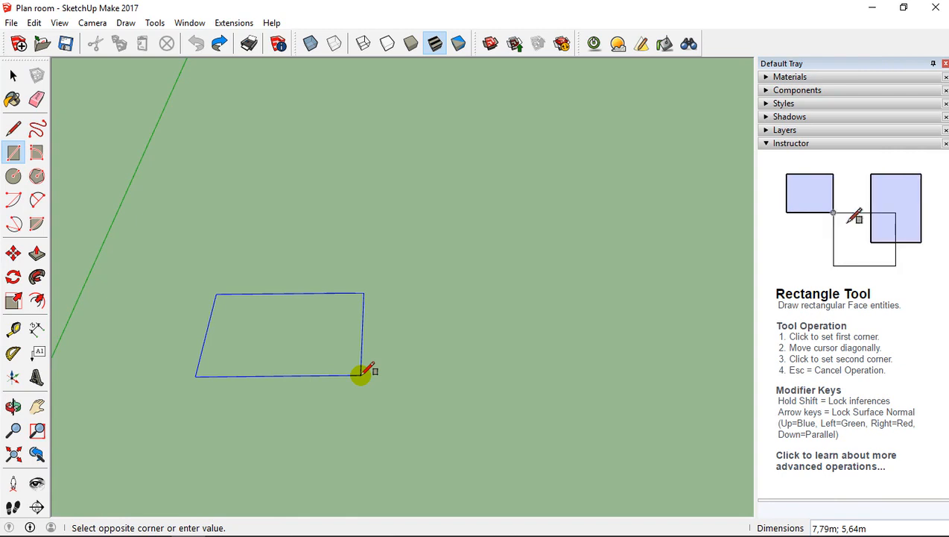
{"action": "type", "text": "5"}
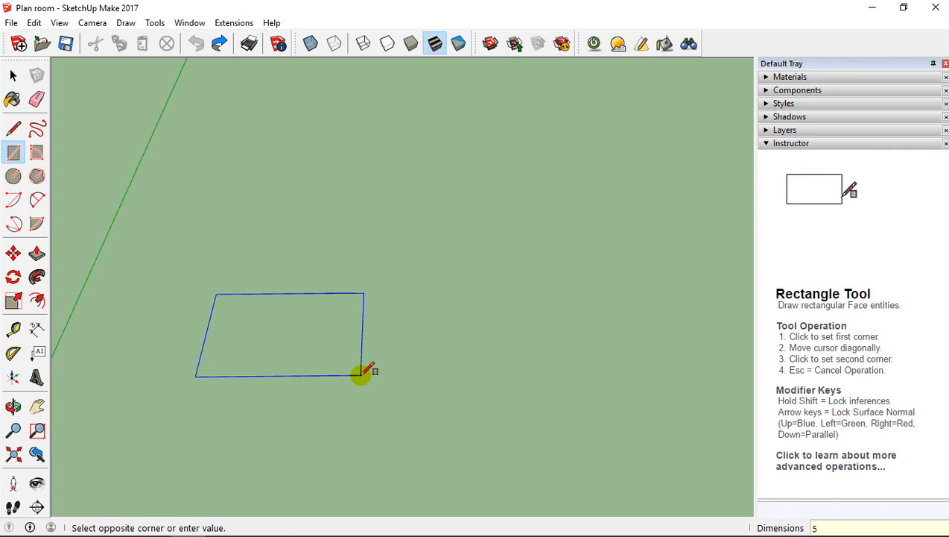
{"action": "type", "text": "m"}
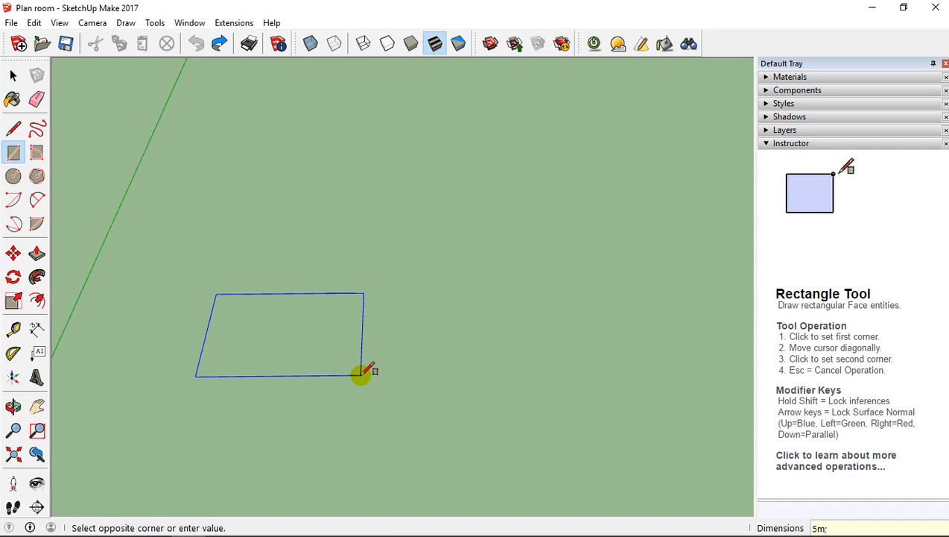
{"action": "type", "text": ";4m"}
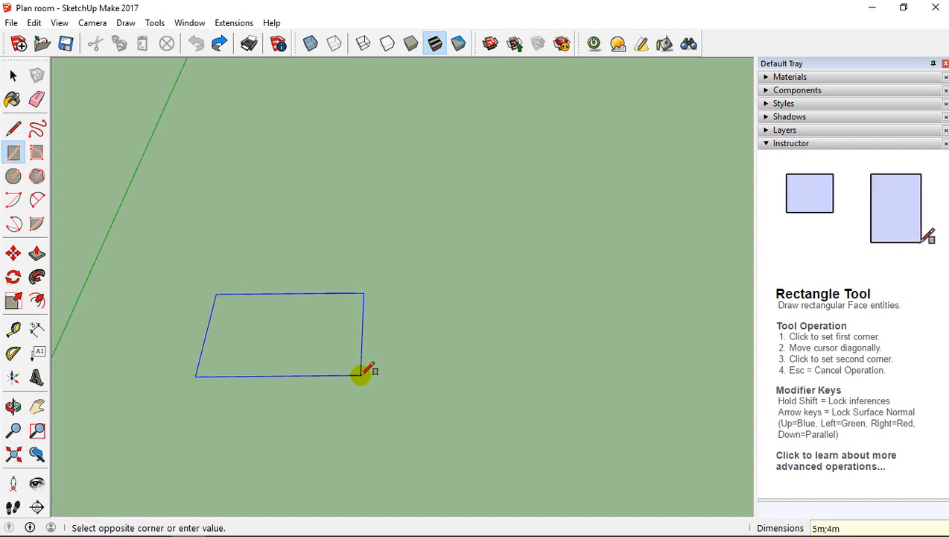
{"action": "key", "text": "Return"}
{"action": "scroll", "coordinate": [216, 298], "scroll_direction": "up", "scroll_amount": 5}
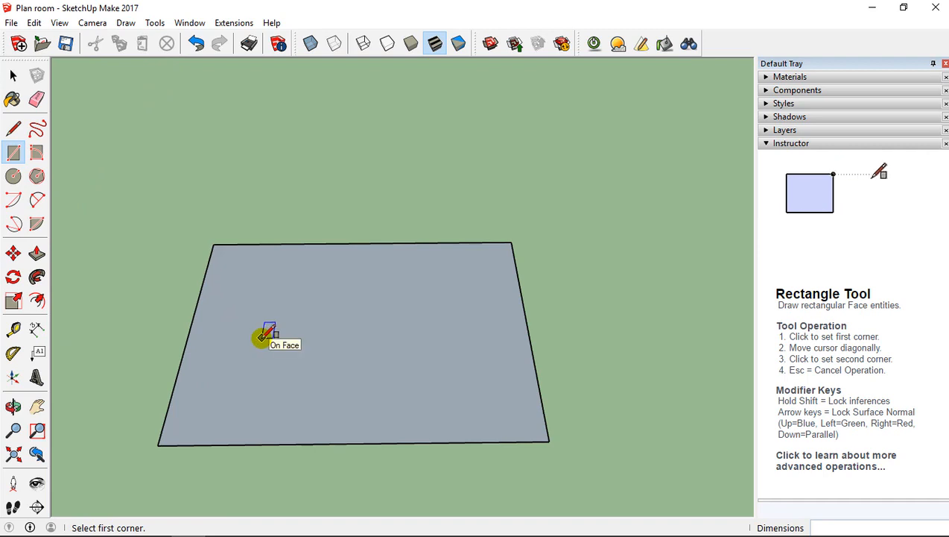
Step: Offset the floor rectangle's outline inward by 20 cm to mark the wall thickness
{"action": "middle_click_drag", "start_coordinate": [263, 337], "coordinate": [221, 274]}
{"action": "left_click", "coordinate": [12, 75]}
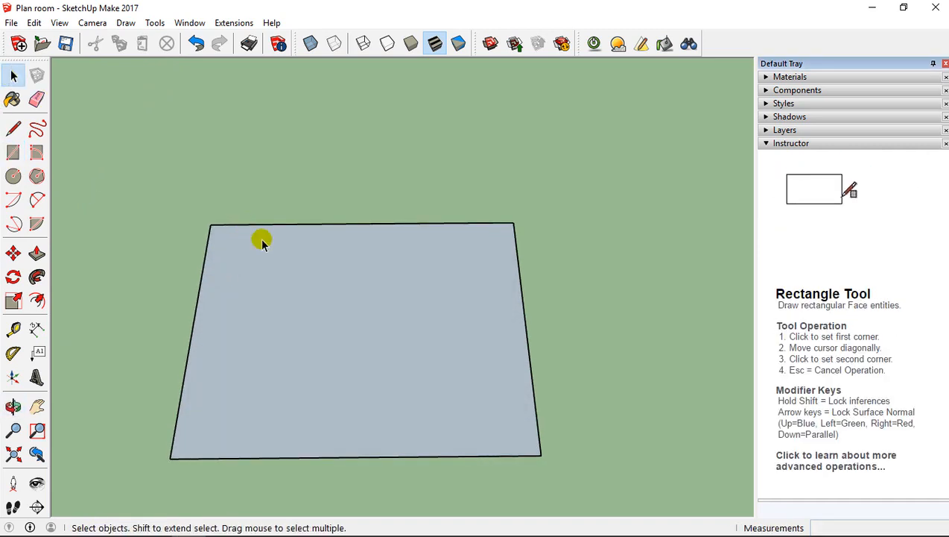
{"action": "middle_click_drag", "start_coordinate": [262, 246], "coordinate": [265, 329]}
{"action": "left_click", "coordinate": [305, 289]}
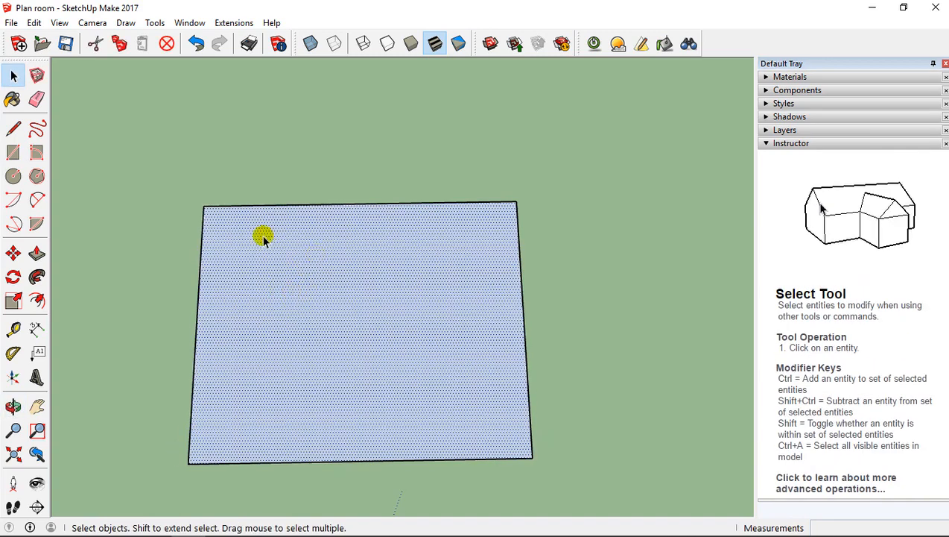
{"action": "left_click", "coordinate": [37, 300]}
{"action": "left_click", "coordinate": [238, 235]}
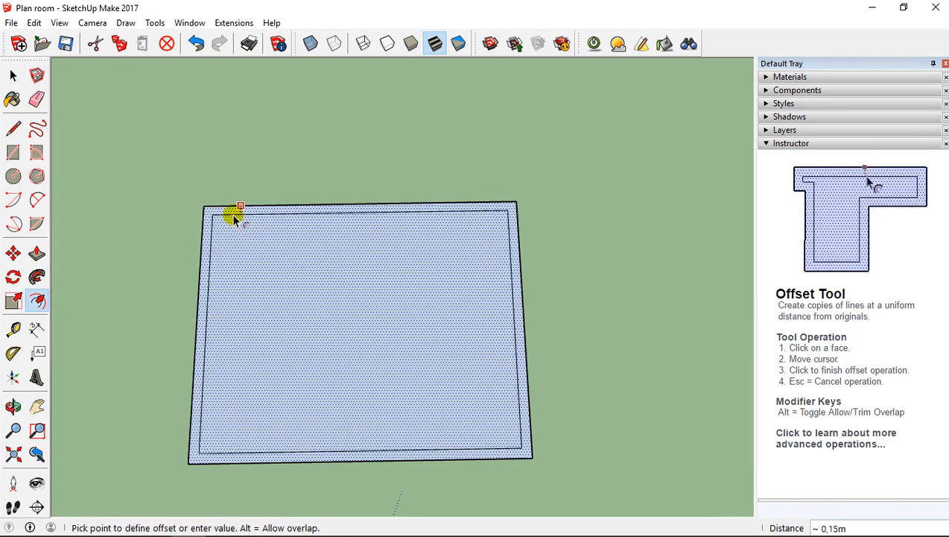
{"action": "left_click", "coordinate": [233, 218]}
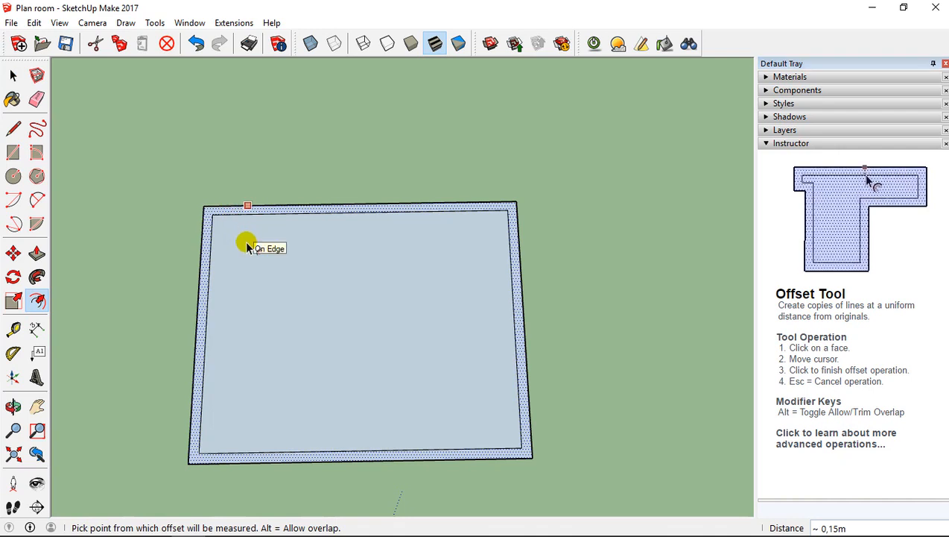
{"action": "type", "text": "20"}
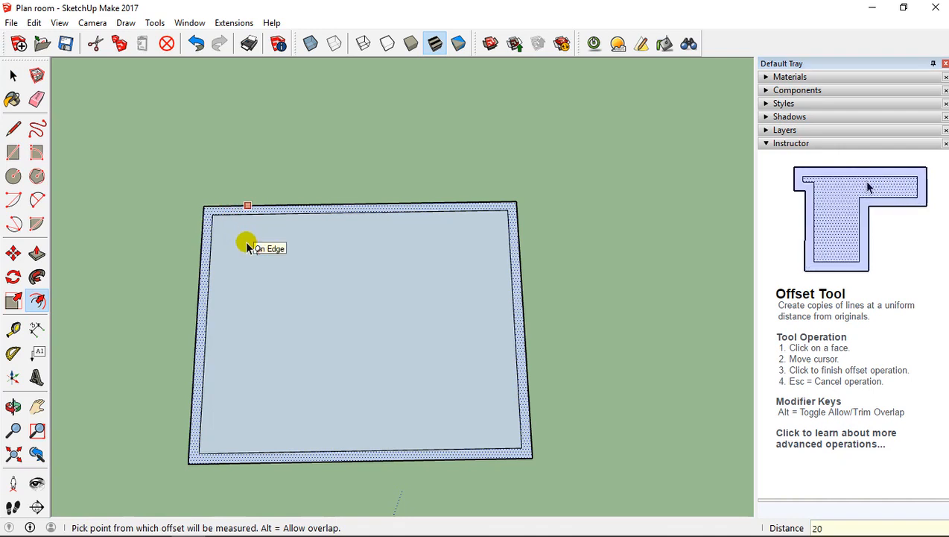
{"action": "type", "text": "cm"}
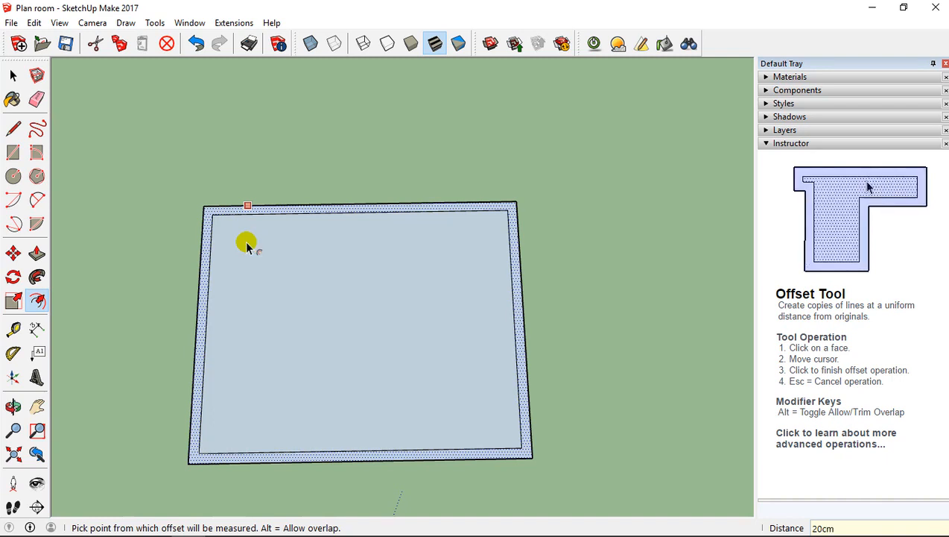
{"action": "key", "text": "Return"}
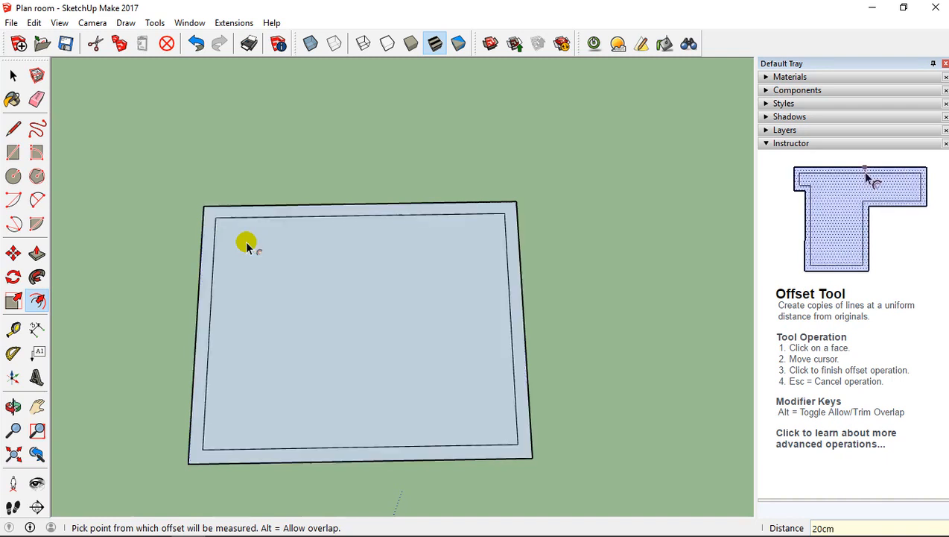
{"action": "scroll", "coordinate": [318, 277], "scroll_direction": "up", "scroll_amount": 3}
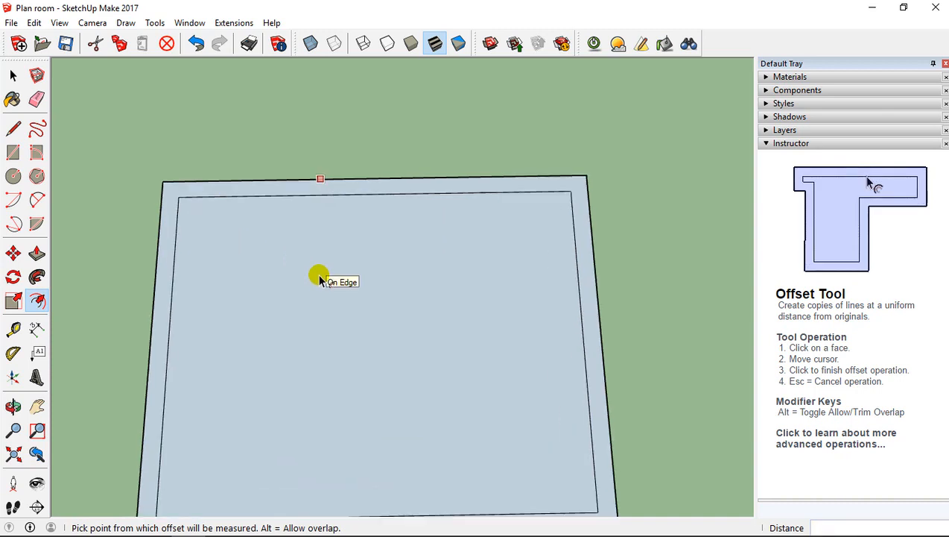
{"action": "scroll", "coordinate": [298, 272], "scroll_direction": "down", "scroll_amount": 3}
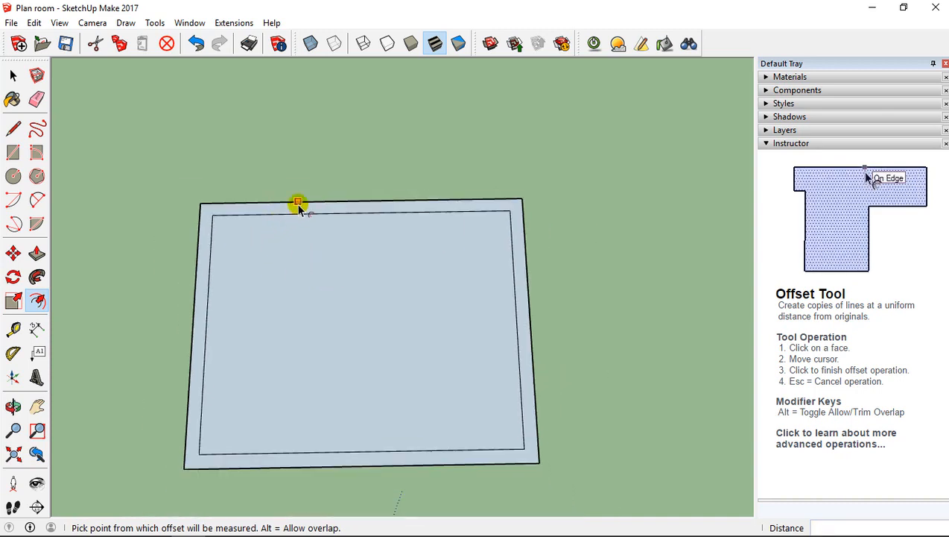
{"action": "scroll", "coordinate": [272, 225], "scroll_direction": "up", "scroll_amount": 2}
{"action": "scroll", "coordinate": [275, 222], "scroll_direction": "down", "scroll_amount": 2}
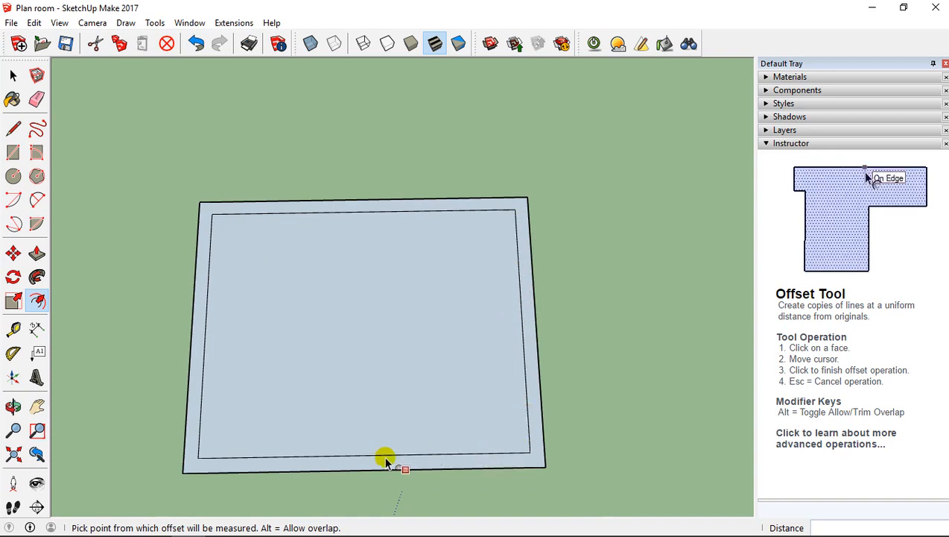
{"action": "scroll", "coordinate": [226, 339], "scroll_direction": "up", "scroll_amount": 2}
{"action": "scroll", "coordinate": [221, 286], "scroll_direction": "down", "scroll_amount": 2}
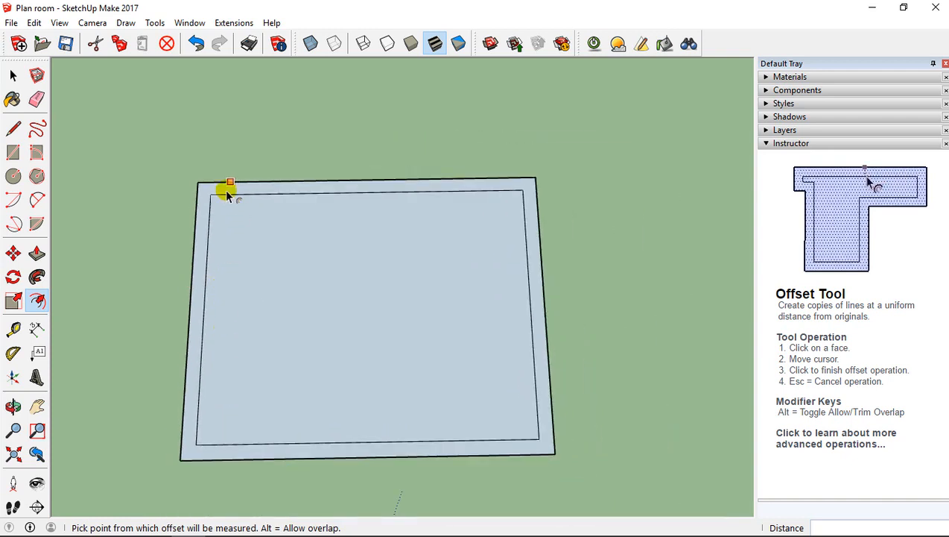
{"action": "scroll", "coordinate": [134, 195], "scroll_direction": "up", "scroll_amount": 1}
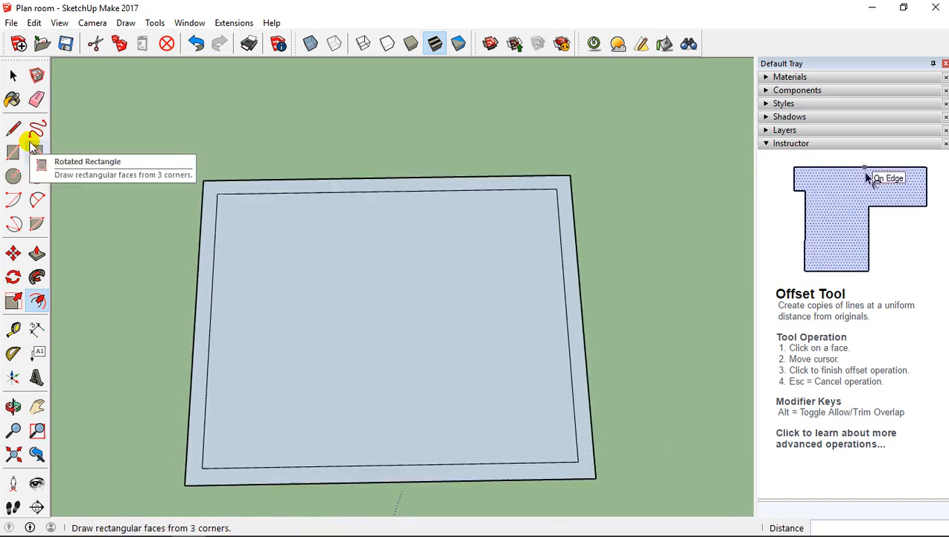
{"action": "scroll", "coordinate": [298, 275], "scroll_direction": "down", "scroll_amount": 2}
{"action": "middle_click_drag", "start_coordinate": [368, 336], "coordinate": [368, 369]}
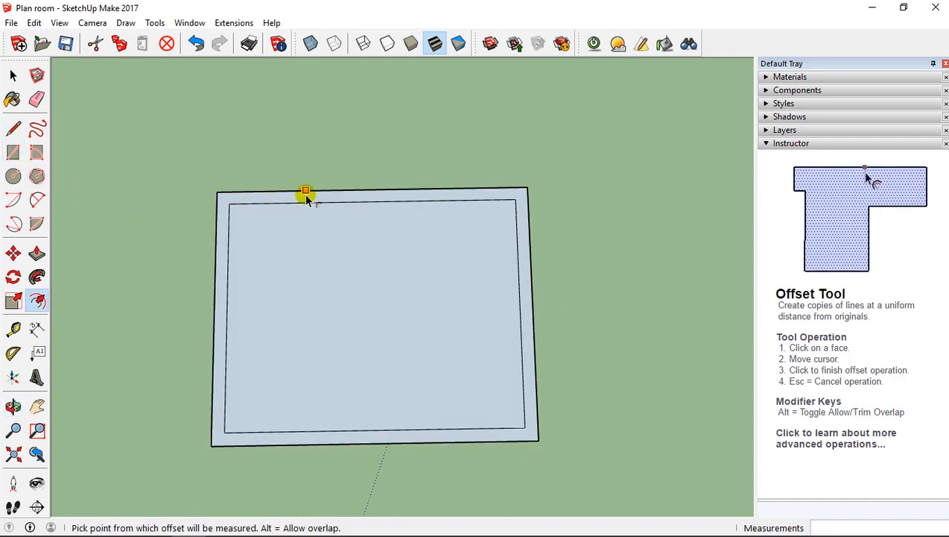
{"action": "middle_click_drag", "start_coordinate": [305, 196], "coordinate": [305, 209]}
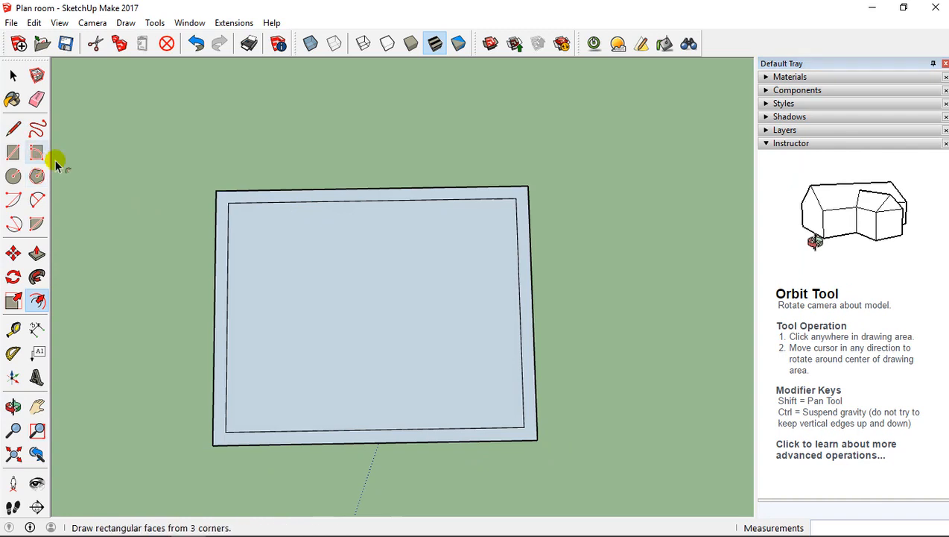
Step: Place a guide line 1 m inward from the inner left wall edge with the Tape Measure
{"action": "left_click", "coordinate": [13, 333]}
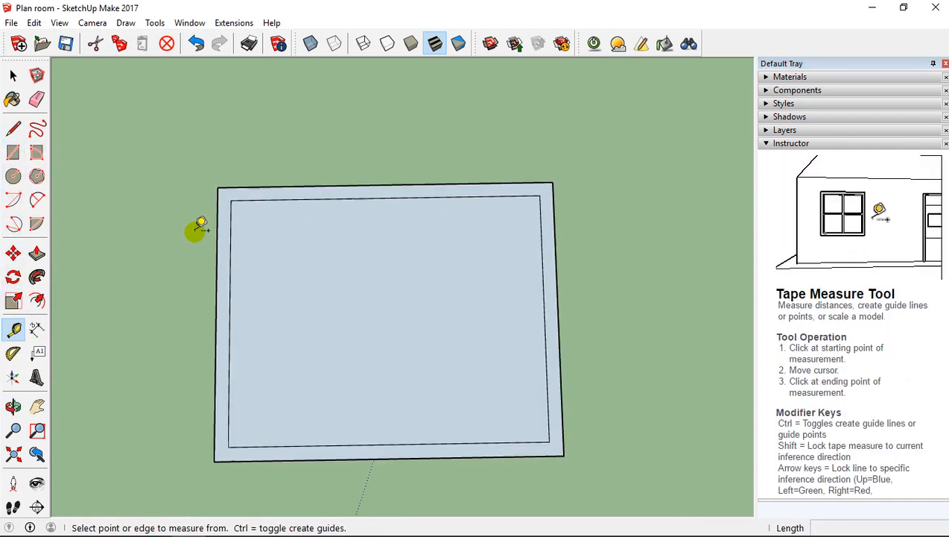
{"action": "scroll", "coordinate": [201, 226], "scroll_direction": "up", "scroll_amount": 5}
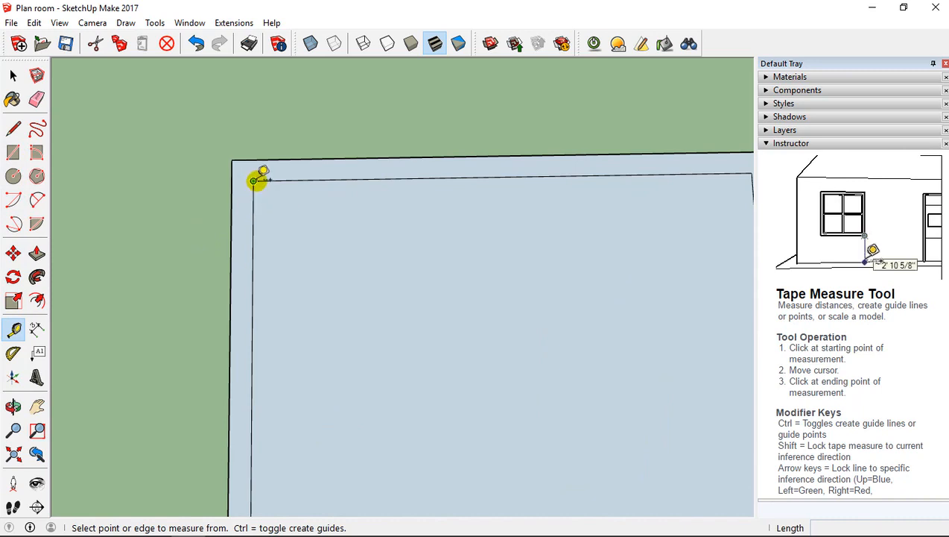
{"action": "left_click", "coordinate": [23, 332]}
{"action": "left_click", "coordinate": [253, 203]}
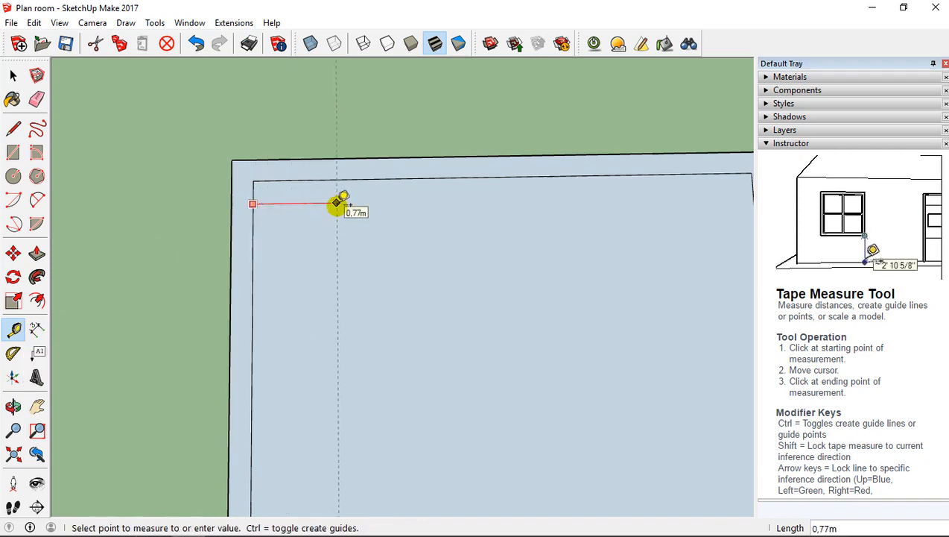
{"action": "key", "text": "Return"}
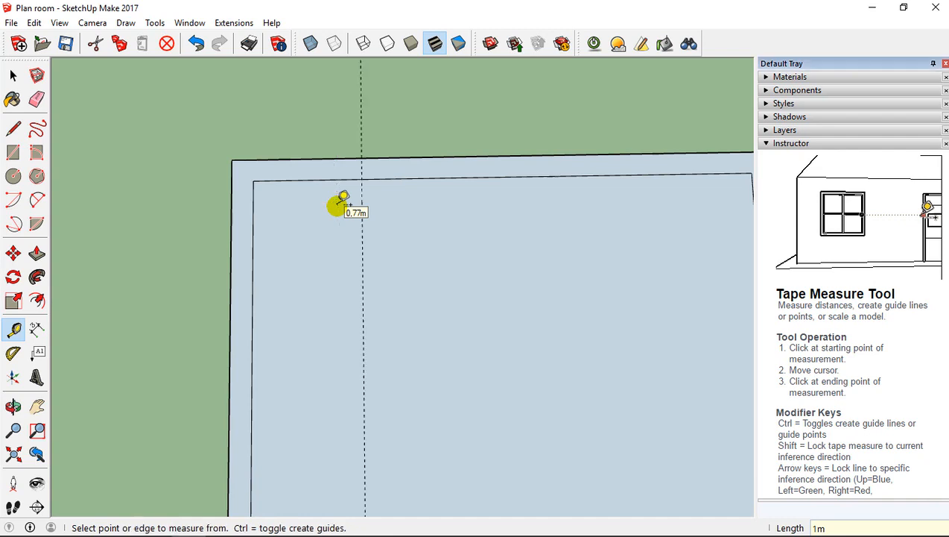
Step: Add a parallel guide line 90 cm to the right of the first guide
{"action": "scroll", "coordinate": [344, 199], "scroll_direction": "down", "scroll_amount": 4}
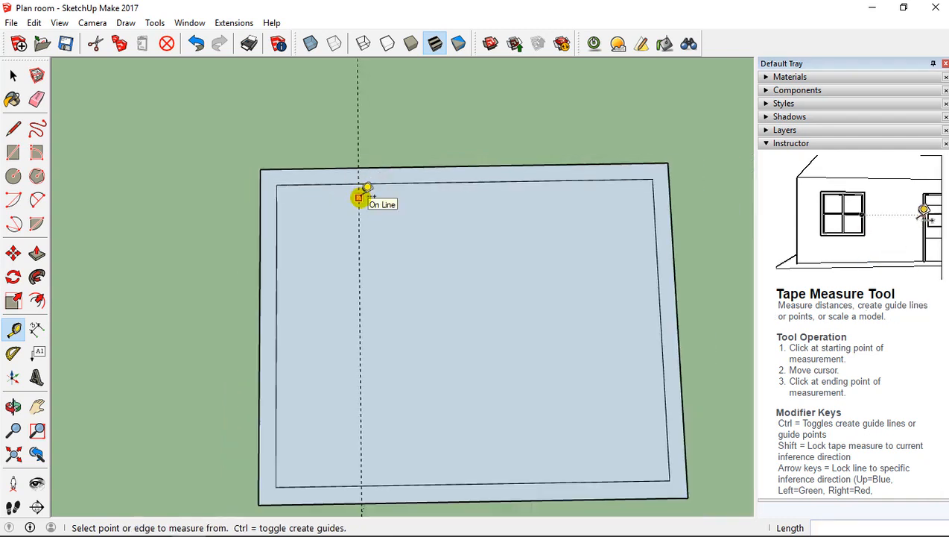
{"action": "left_click", "coordinate": [359, 197]}
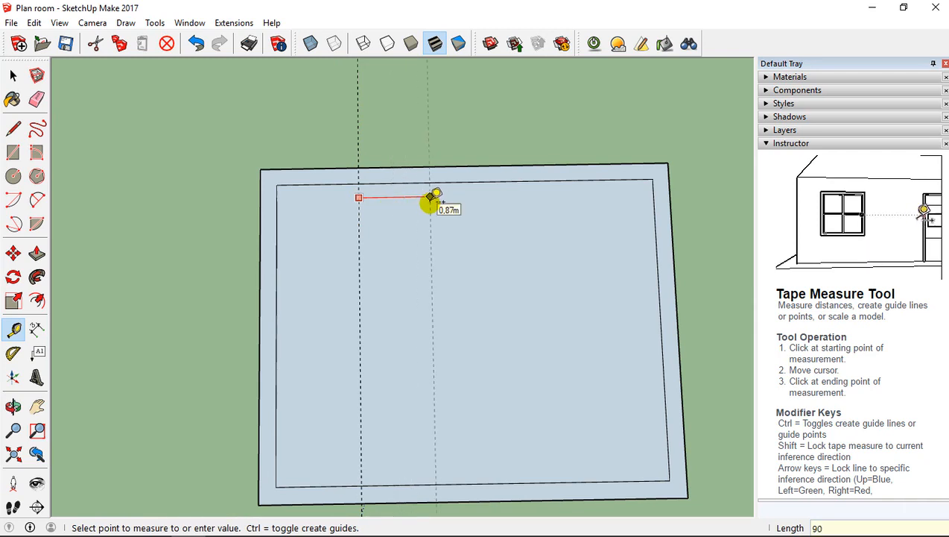
{"action": "key", "text": "Return"}
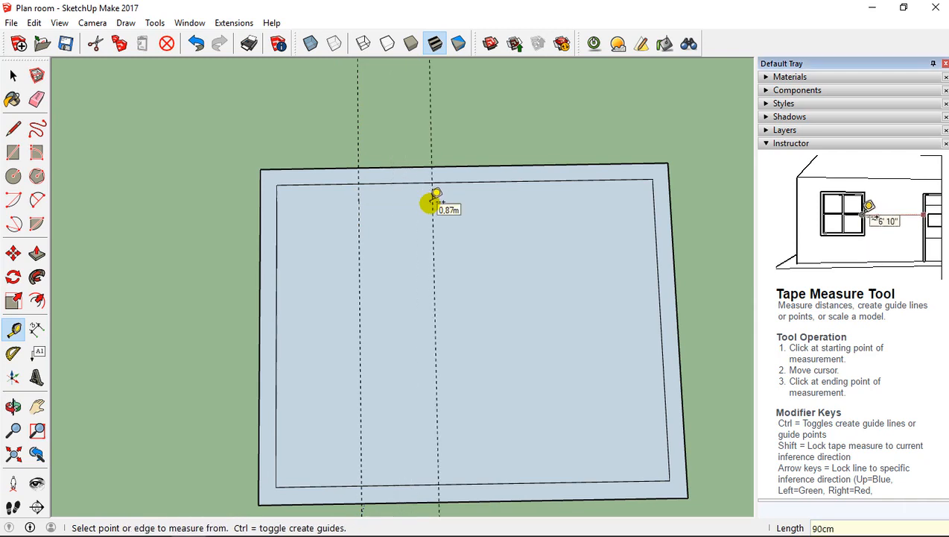
Step: Draw two lines across the thickness of the upper wall where both guides cross it, marking an opening
{"action": "left_click", "coordinate": [15, 129]}
{"action": "scroll", "coordinate": [346, 144], "scroll_direction": "up", "scroll_amount": 2}
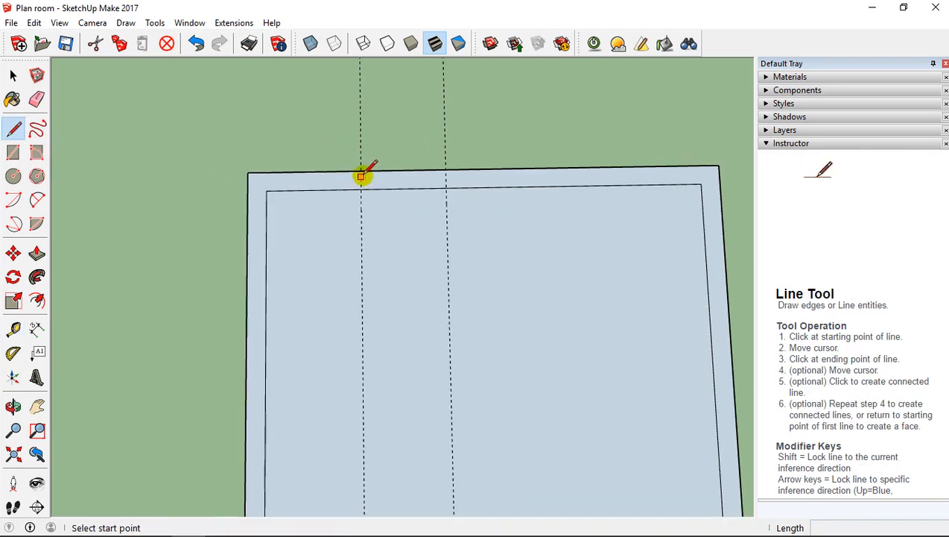
{"action": "left_click", "coordinate": [360, 172]}
{"action": "left_click", "coordinate": [360, 189]}
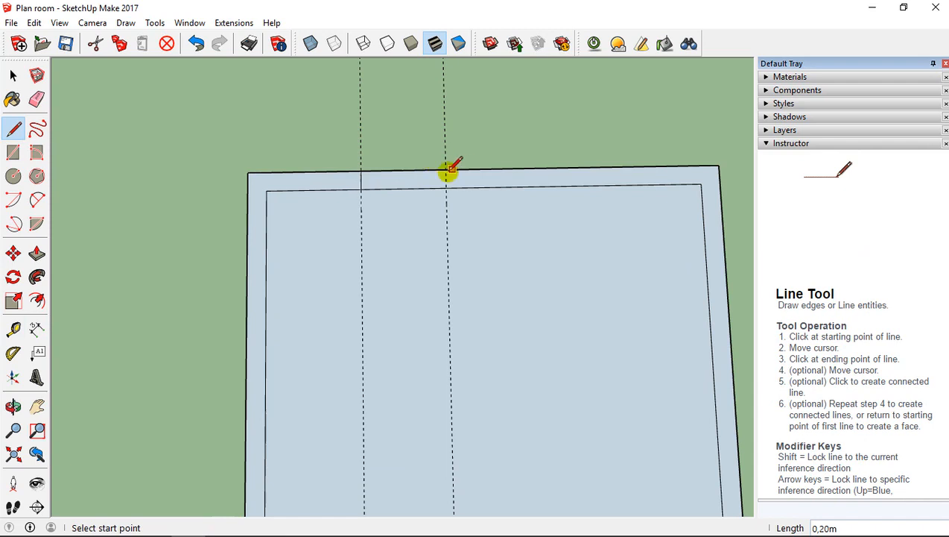
{"action": "left_click", "coordinate": [448, 171]}
{"action": "left_click", "coordinate": [447, 187]}
Step: Erase the two dashed guide lines crossing the room
{"action": "scroll", "coordinate": [438, 224], "scroll_direction": "down", "scroll_amount": 3}
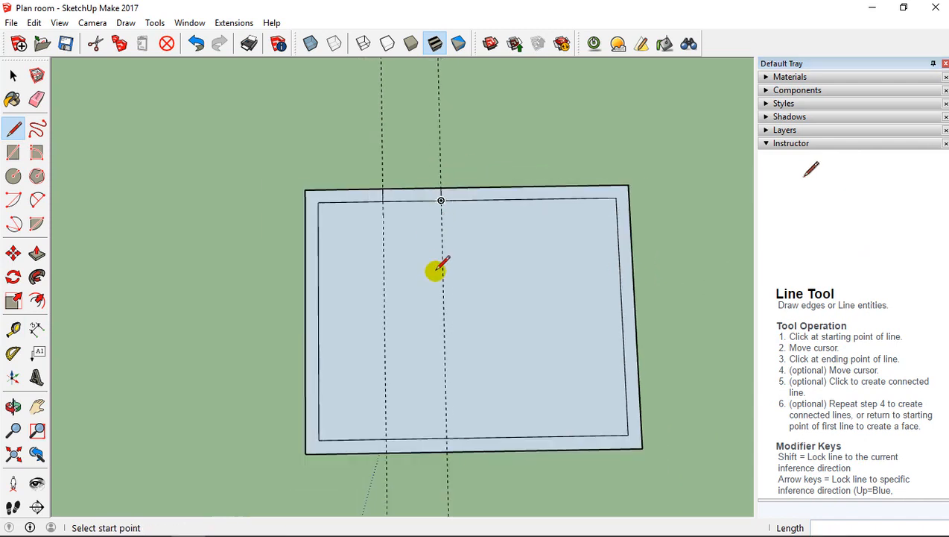
{"action": "middle_click_drag", "start_coordinate": [436, 270], "coordinate": [424, 162], "text": "shift"}
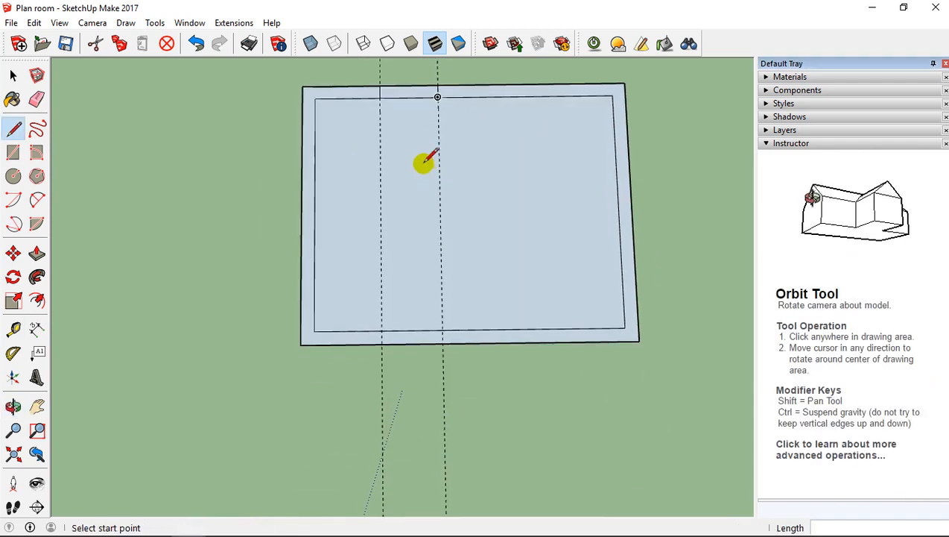
{"action": "left_click", "coordinate": [37, 99]}
{"action": "mouse_move", "coordinate": [286, 149]}
{"action": "left_mouse_down"}
{"action": "mouse_move", "coordinate": [465, 203]}
{"action": "mouse_move", "coordinate": [455, 291]}
{"action": "left_mouse_up"}
Step: Place a guide line 2.5 m in from the right outer wall edge, through the midpoint of the lower wall's inner edge
{"action": "scroll", "coordinate": [454, 330], "scroll_direction": "up", "scroll_amount": 2}
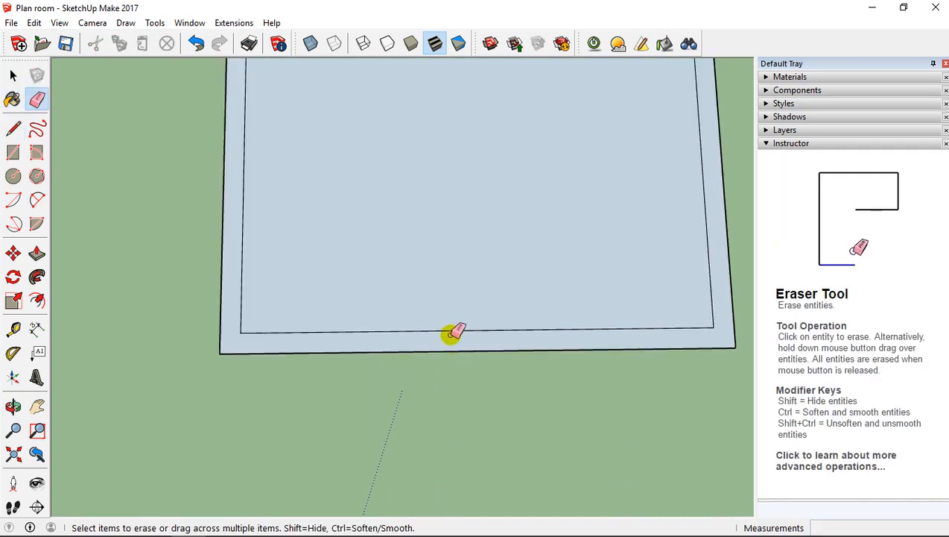
{"action": "left_click", "coordinate": [14, 332]}
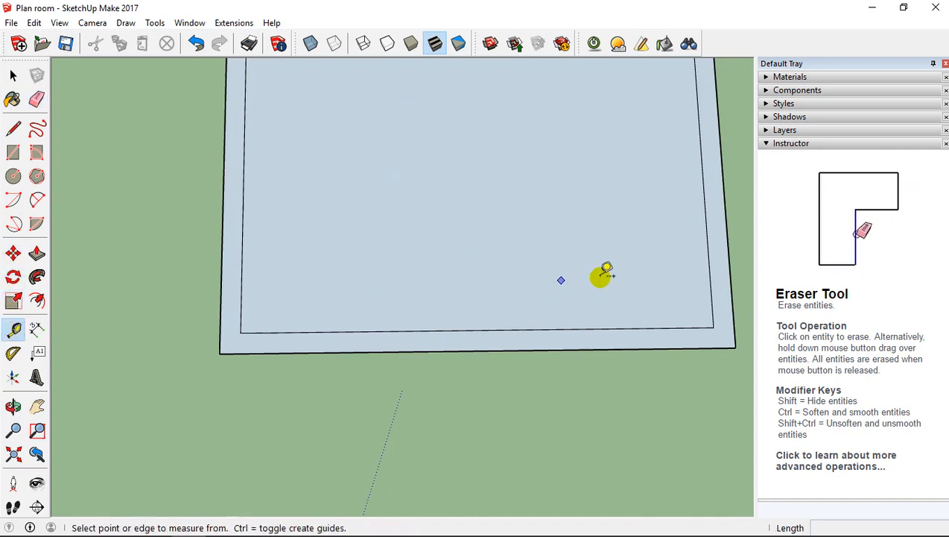
{"action": "left_click", "coordinate": [731, 296]}
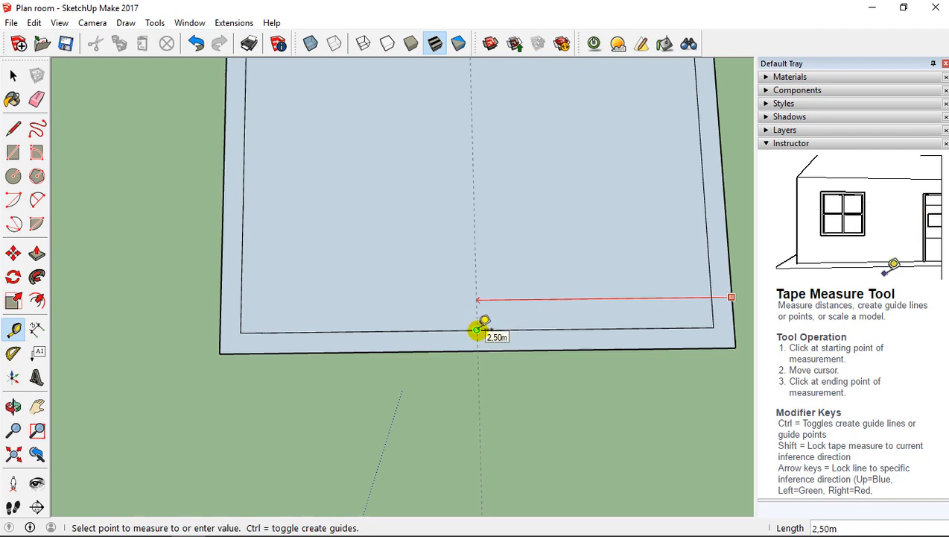
{"action": "left_click", "coordinate": [477, 329]}
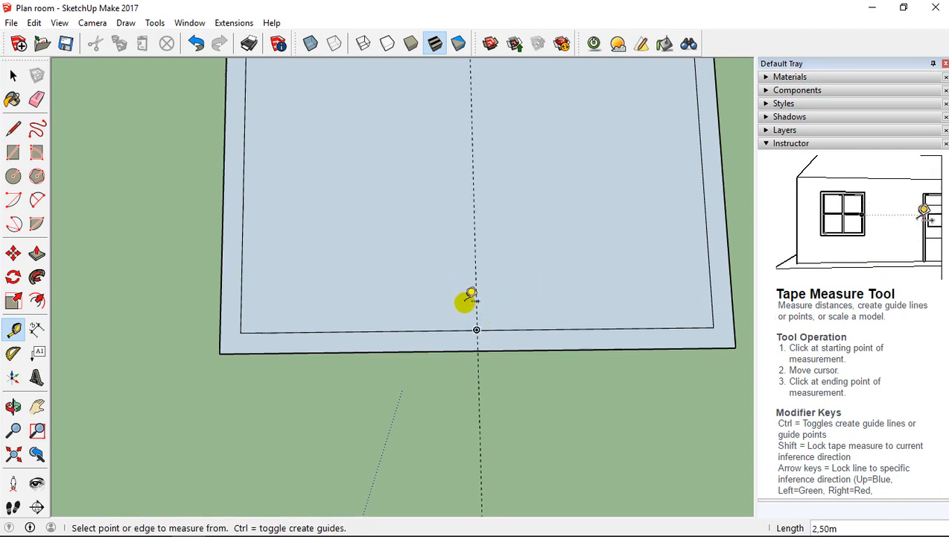
Step: Add two parallel guide lines, one 70 cm to each side of the centre guide
{"action": "left_click", "coordinate": [476, 301]}
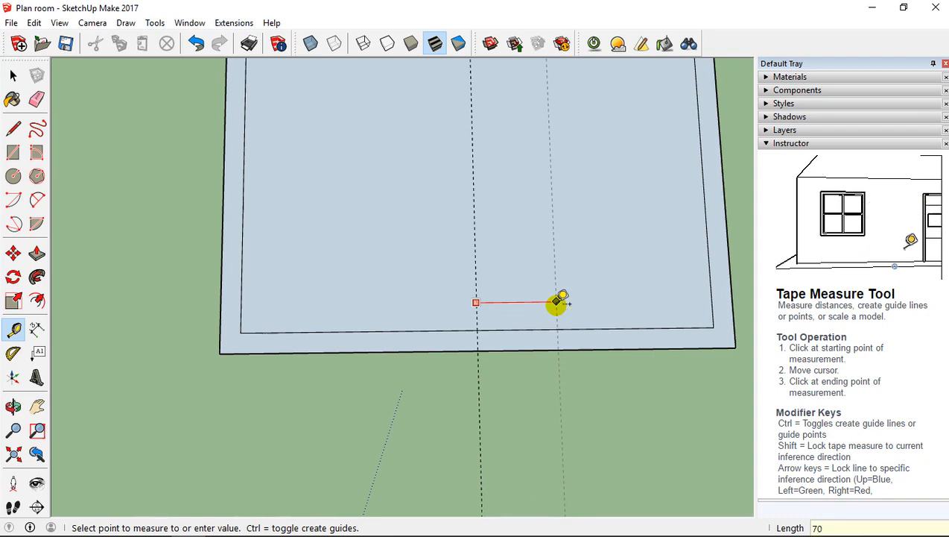
{"action": "type", "text": "70cm"}
{"action": "key", "text": "Return"}
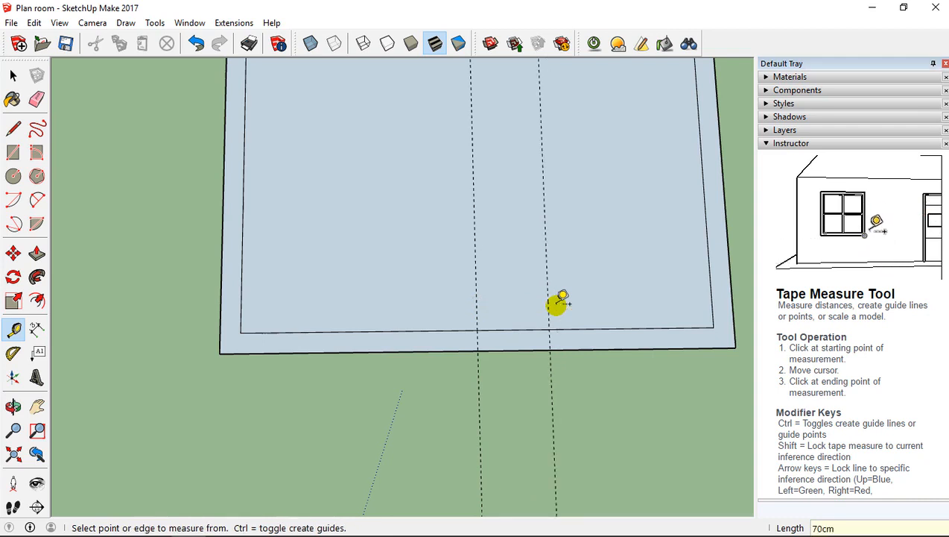
{"action": "left_click", "coordinate": [477, 300]}
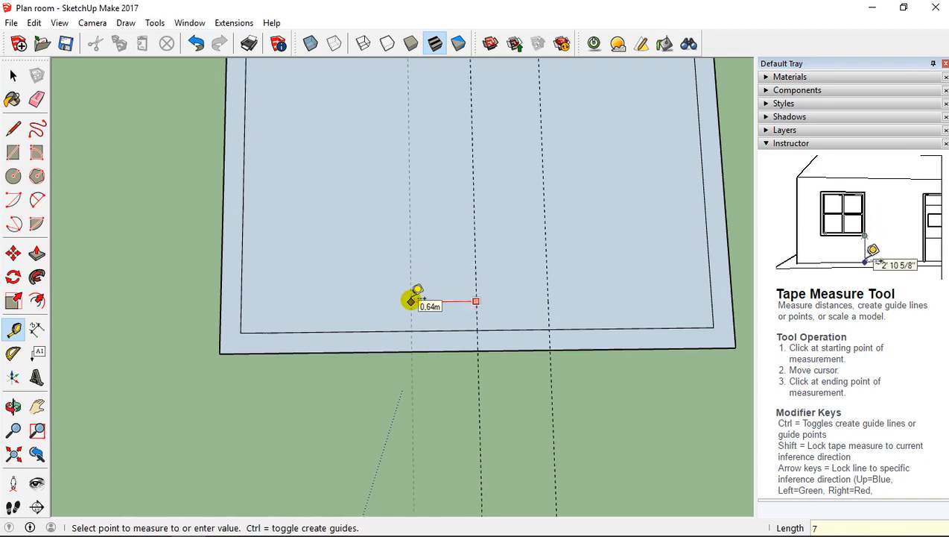
{"action": "type", "text": "70cm"}
{"action": "key", "text": "Return"}
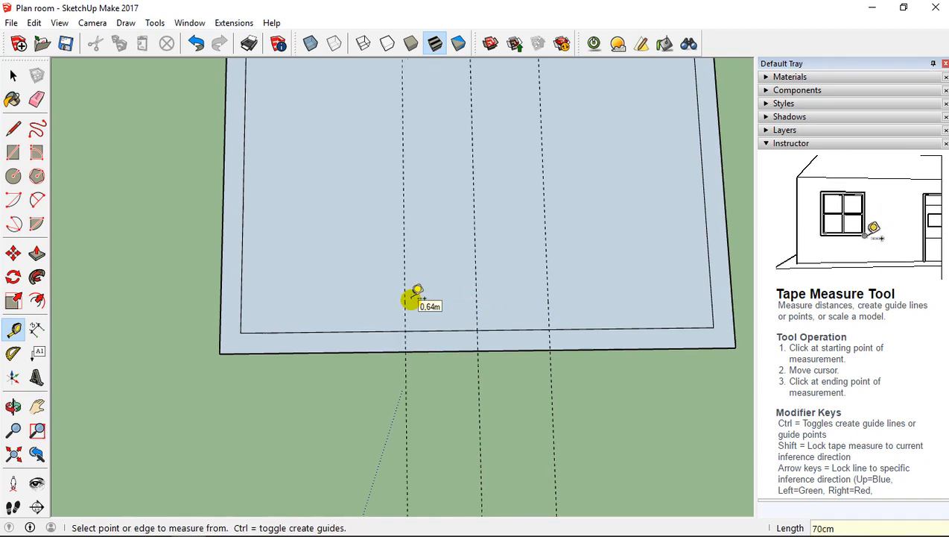
Step: Draw two lines across the thickness of the lower wall at the two outer guides, marking an opening
{"action": "scroll", "coordinate": [565, 276], "scroll_direction": "down", "scroll_amount": 2}
{"action": "middle_click_drag", "start_coordinate": [565, 276], "coordinate": [558, 225]}
{"action": "scroll", "coordinate": [455, 278], "scroll_direction": "up", "scroll_amount": 2}
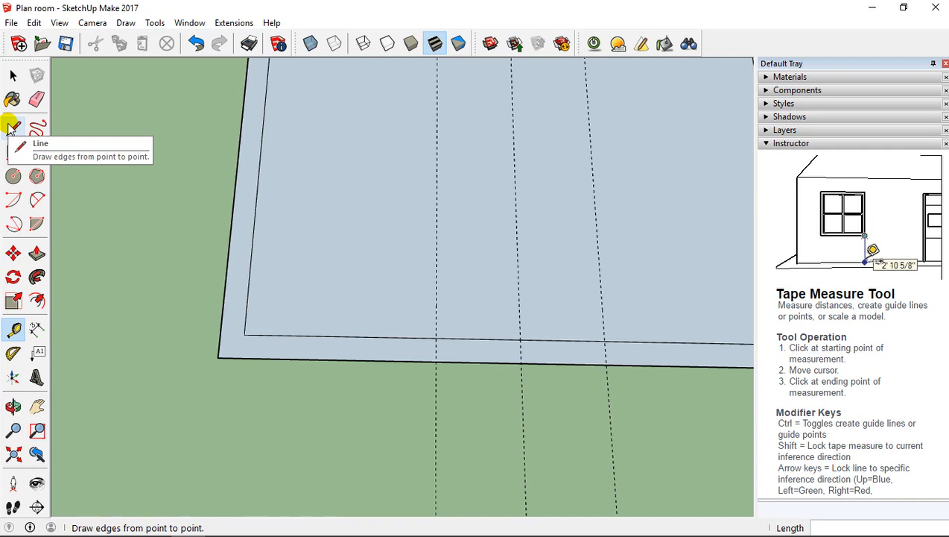
{"action": "left_click", "coordinate": [13, 128]}
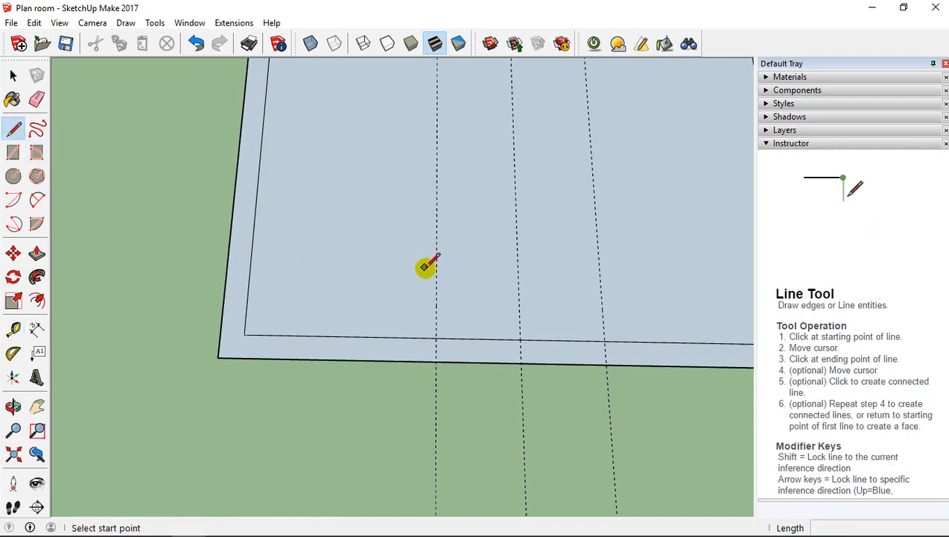
{"action": "scroll", "coordinate": [435, 322], "scroll_direction": "up", "scroll_amount": 2}
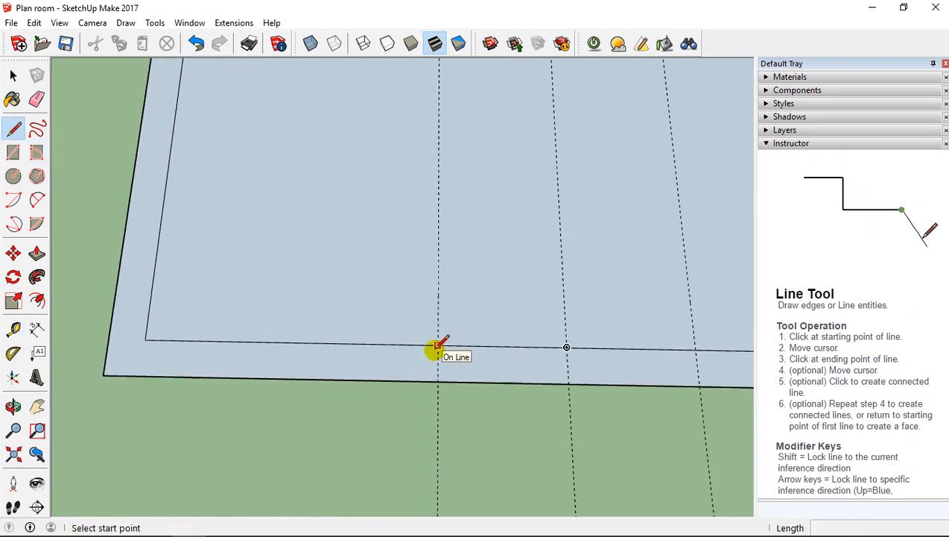
{"action": "left_click", "coordinate": [437, 346]}
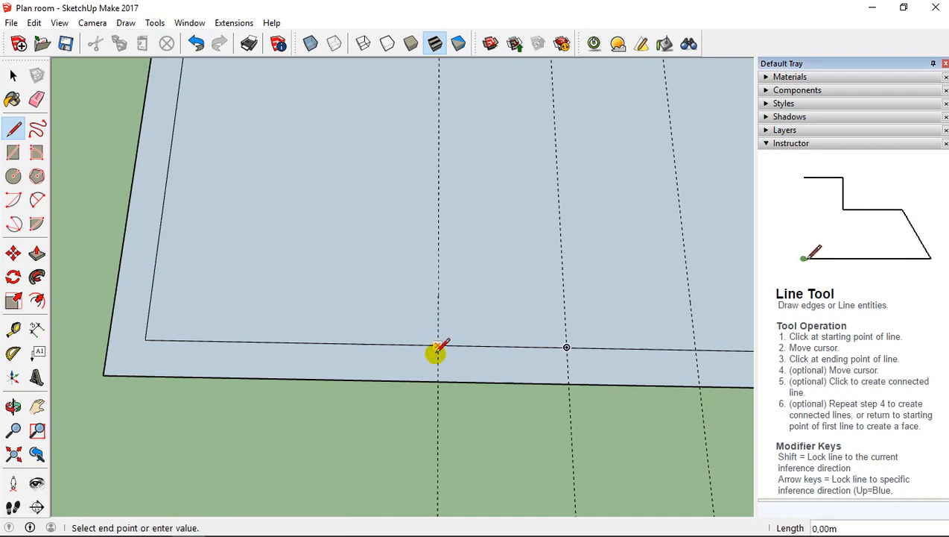
{"action": "left_click", "coordinate": [437, 381]}
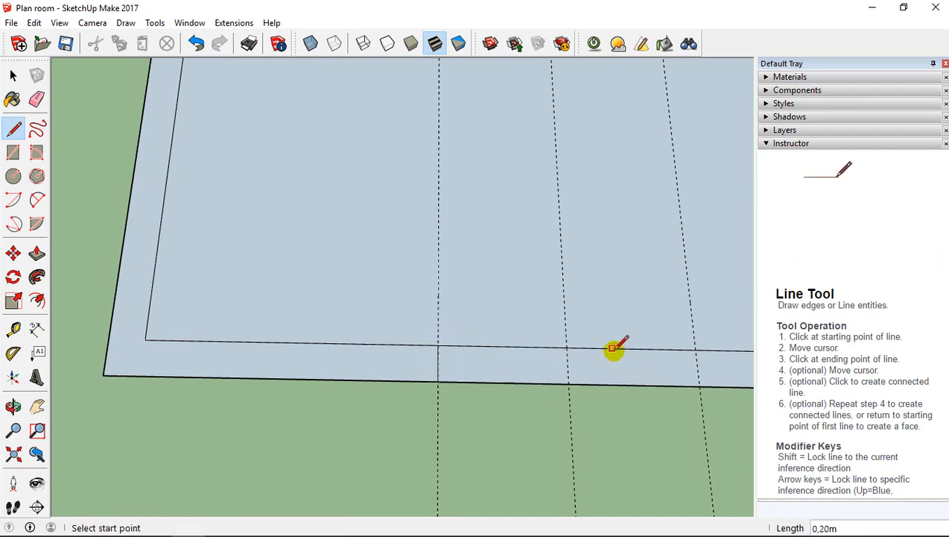
{"action": "middle_click_drag", "start_coordinate": [615, 345], "coordinate": [572, 307]}
{"action": "left_click", "coordinate": [603, 315]}
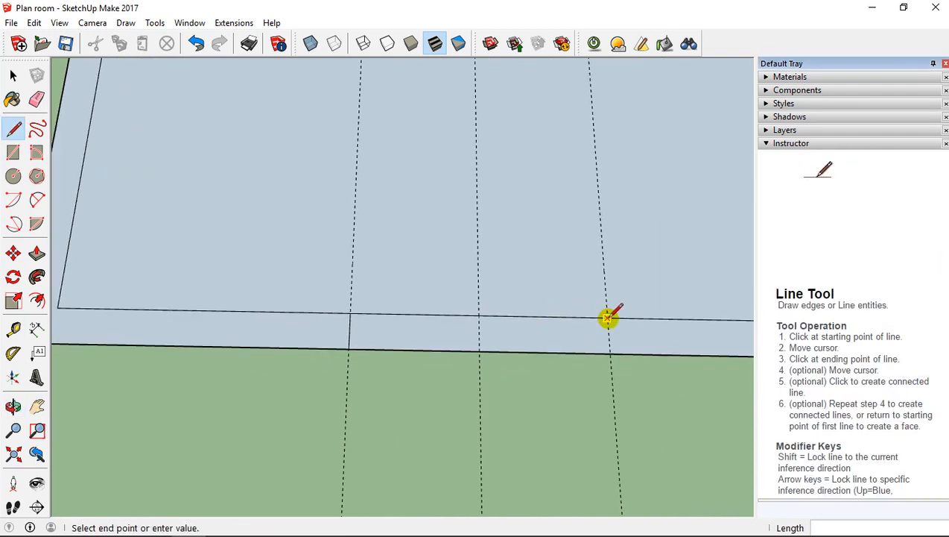
{"action": "left_click", "coordinate": [611, 350]}
Step: Erase the three dashed guide lines crossing the room and the lower wall
{"action": "scroll", "coordinate": [473, 288], "scroll_direction": "down", "scroll_amount": 2}
{"action": "mouse_move", "coordinate": [472, 288]}
{"action": "middle_mouse_down"}
{"action": "mouse_move", "coordinate": [473, 278]}
{"action": "mouse_move", "coordinate": [471, 294]}
{"action": "middle_mouse_up"}
{"action": "left_click", "coordinate": [36, 99]}
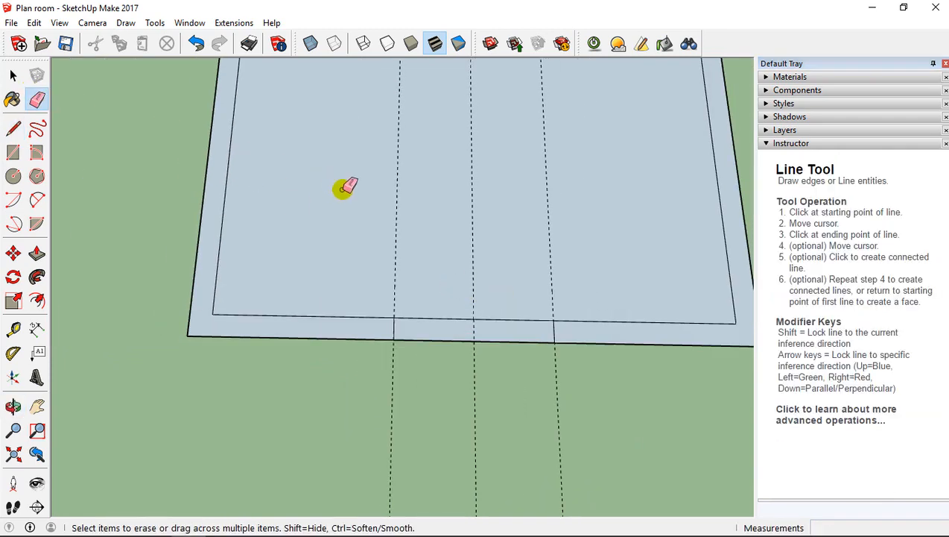
{"action": "left_click", "coordinate": [552, 208]}
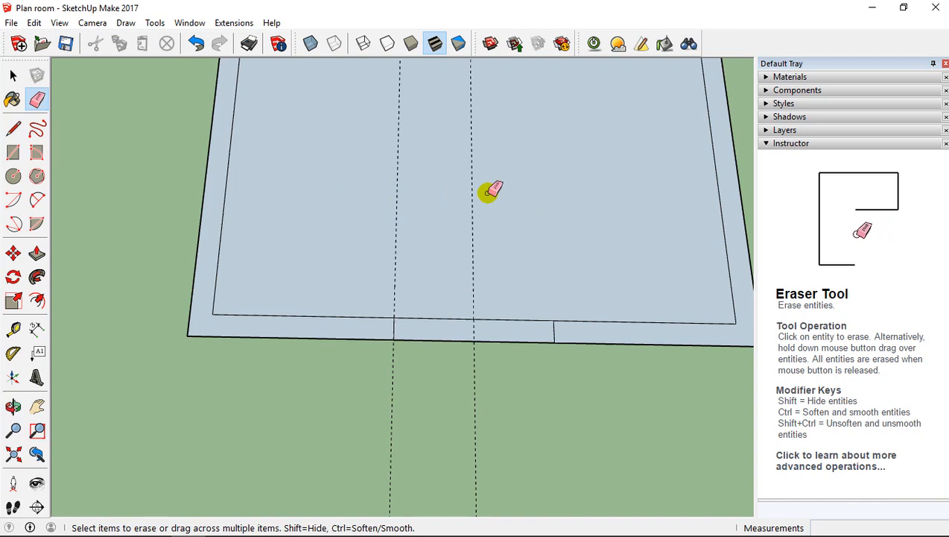
{"action": "left_click", "coordinate": [397, 192]}
{"action": "left_click", "coordinate": [471, 195]}
Step: Show the Components and Materials libraries and open the Colors material collection
{"action": "scroll", "coordinate": [465, 199], "scroll_direction": "down", "scroll_amount": 3}
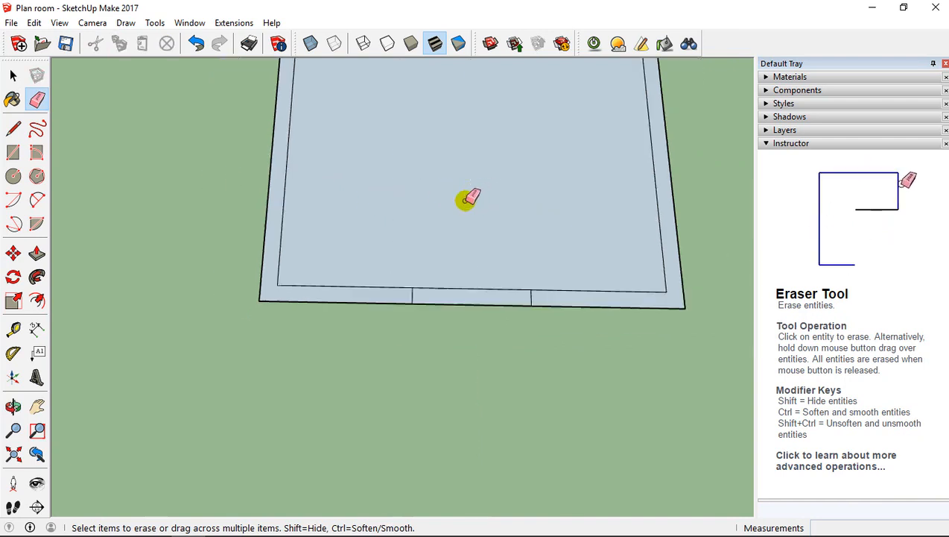
{"action": "middle_click_drag", "start_coordinate": [456, 199], "coordinate": [441, 257], "text": "shift"}
{"action": "scroll", "coordinate": [401, 251], "scroll_direction": "up", "scroll_amount": 2}
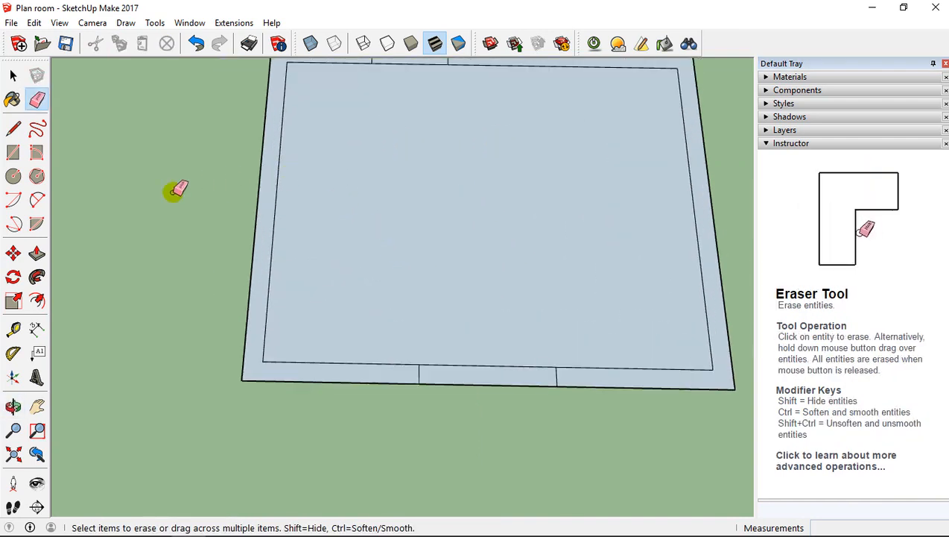
{"action": "left_click", "coordinate": [768, 91]}
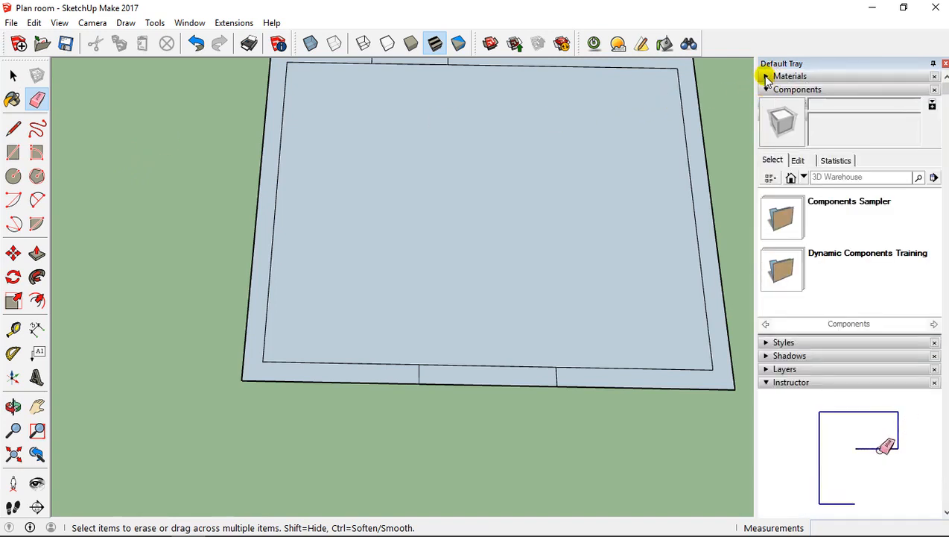
{"action": "left_click", "coordinate": [767, 77]}
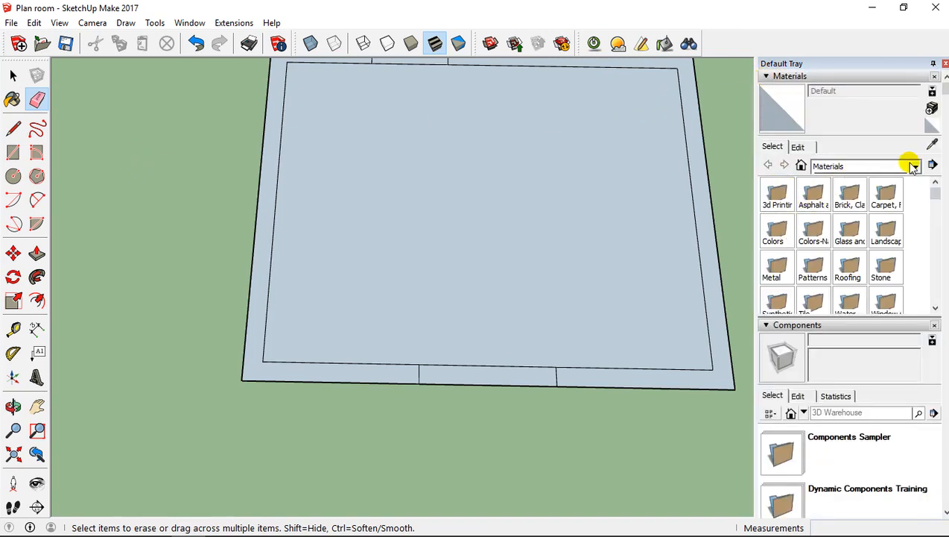
{"action": "left_click", "coordinate": [913, 166]}
{"action": "left_click", "coordinate": [827, 220]}
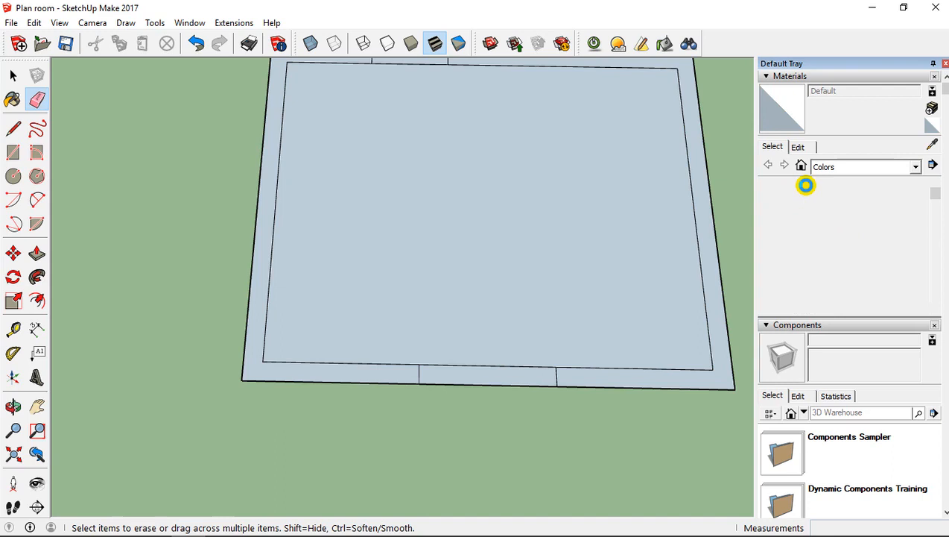
Step: Paint the right and left wall sections with Color M09, leaving both openings unpainted
{"action": "scroll", "coordinate": [846, 224], "scroll_direction": "down", "scroll_amount": 15}
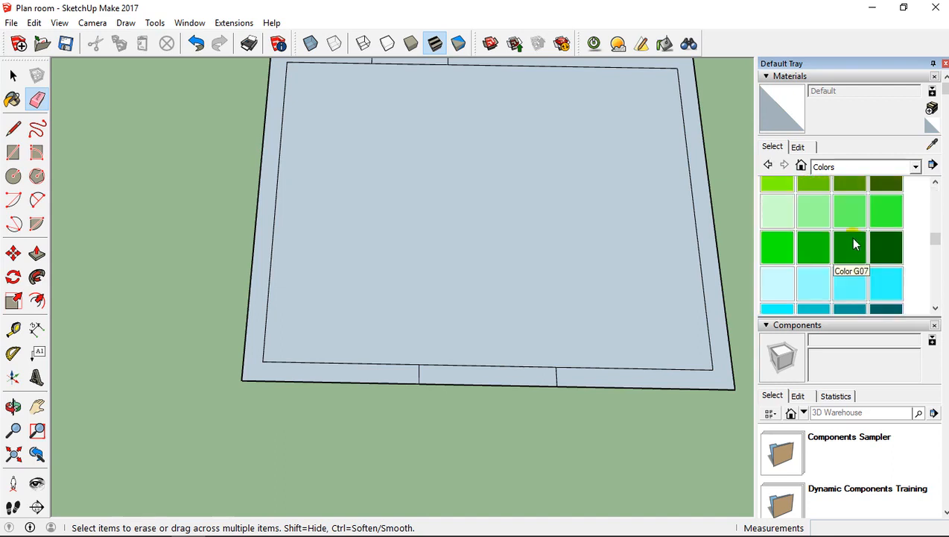
{"action": "left_click", "coordinate": [811, 195]}
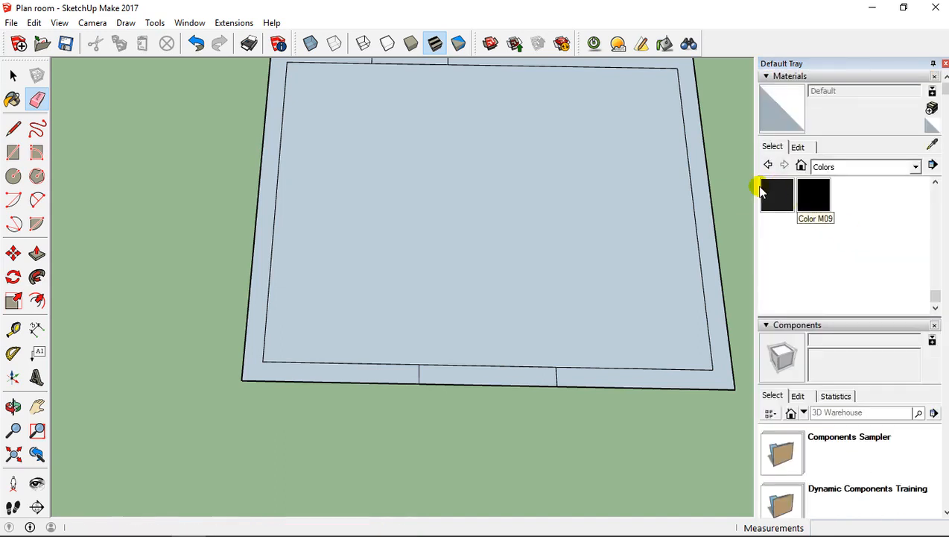
{"action": "left_click", "coordinate": [703, 233]}
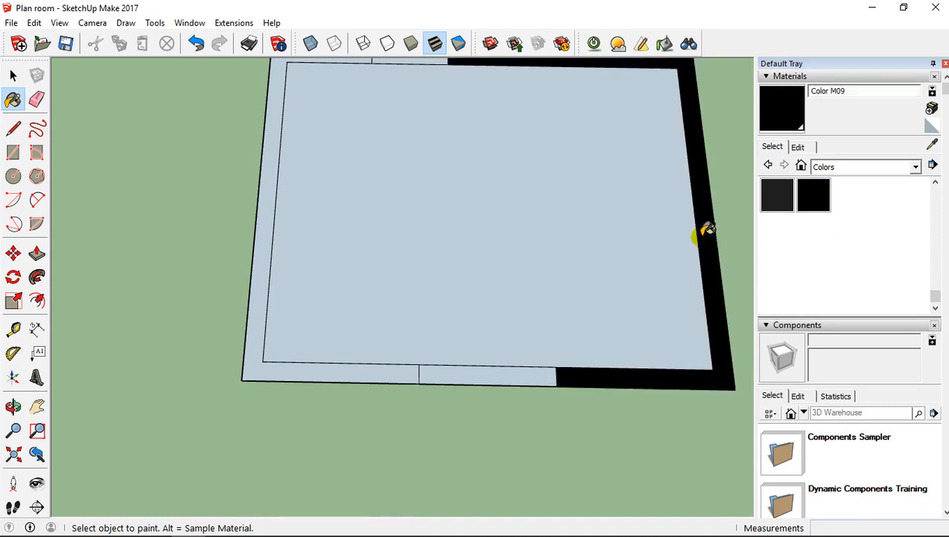
{"action": "left_click", "coordinate": [276, 200]}
Step: Draw a line across the lower wall opening at its midpoint, dividing it into two equal halves
{"action": "key", "text": "o"}
{"action": "left_click_drag", "start_coordinate": [364, 168], "coordinate": [373, 284]}
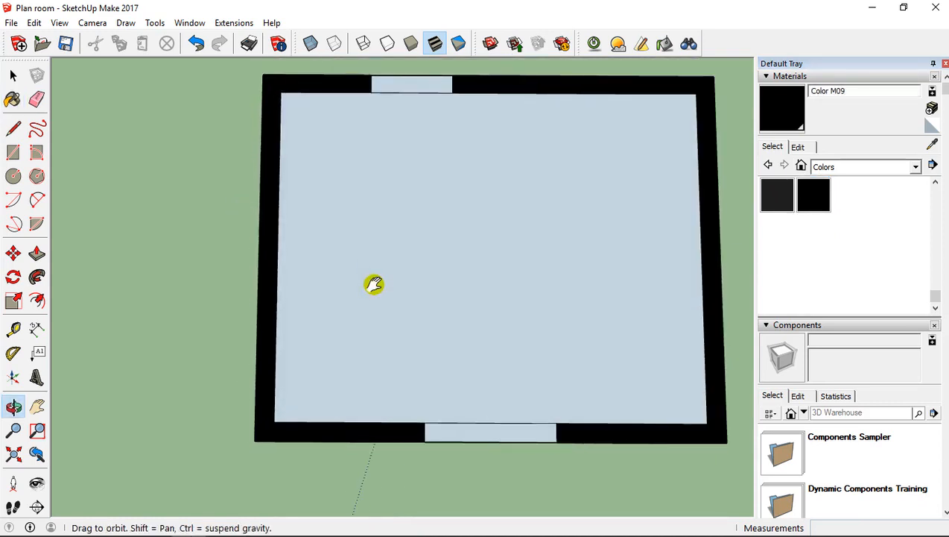
{"action": "key", "text": "b"}
{"action": "scroll", "coordinate": [380, 280], "scroll_direction": "down", "scroll_amount": 5}
{"action": "mouse_move", "coordinate": [387, 271]}
{"action": "middle_mouse_down"}
{"action": "mouse_move", "coordinate": [394, 187]}
{"action": "mouse_move", "coordinate": [403, 202]}
{"action": "middle_mouse_up"}
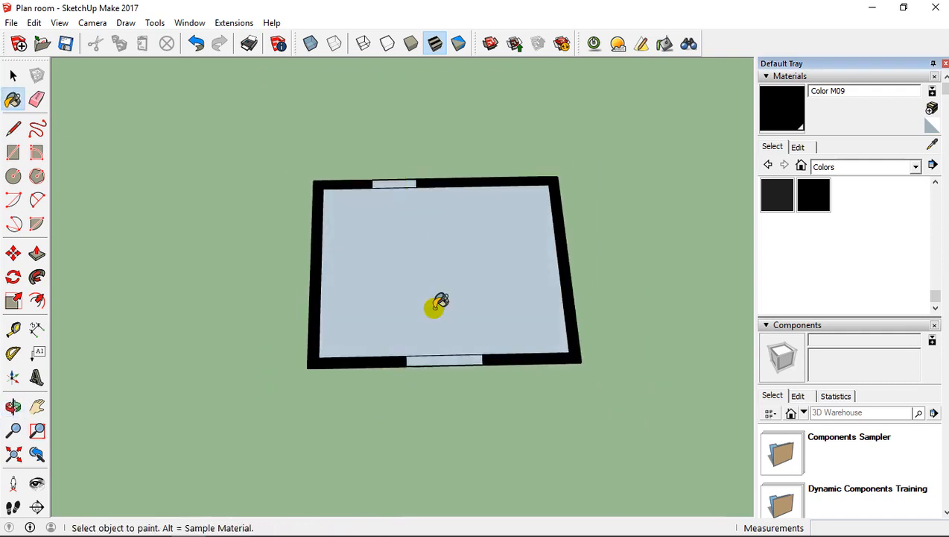
{"action": "mouse_move", "coordinate": [440, 302]}
{"action": "middle_mouse_down"}
{"action": "mouse_move", "coordinate": [384, 197]}
{"action": "mouse_move", "coordinate": [426, 155]}
{"action": "mouse_move", "coordinate": [326, 146]}
{"action": "mouse_move", "coordinate": [248, 196]}
{"action": "mouse_move", "coordinate": [452, 278]}
{"action": "mouse_move", "coordinate": [437, 436]}
{"action": "mouse_move", "coordinate": [412, 314]}
{"action": "mouse_move", "coordinate": [409, 390]}
{"action": "mouse_move", "coordinate": [394, 371]}
{"action": "mouse_move", "coordinate": [408, 363]}
{"action": "mouse_move", "coordinate": [396, 326]}
{"action": "middle_mouse_up"}
{"action": "scroll", "coordinate": [432, 421], "scroll_direction": "up", "scroll_amount": 3}
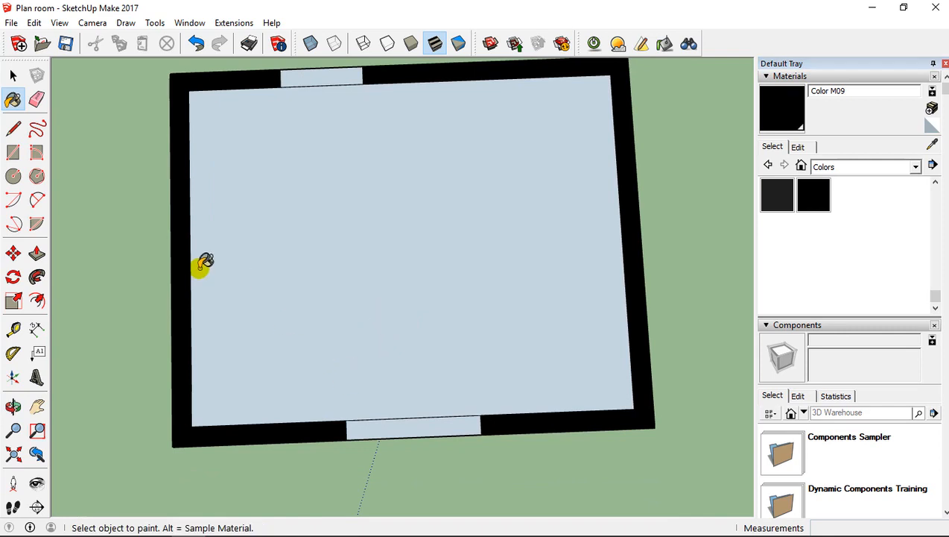
{"action": "left_click", "coordinate": [14, 128]}
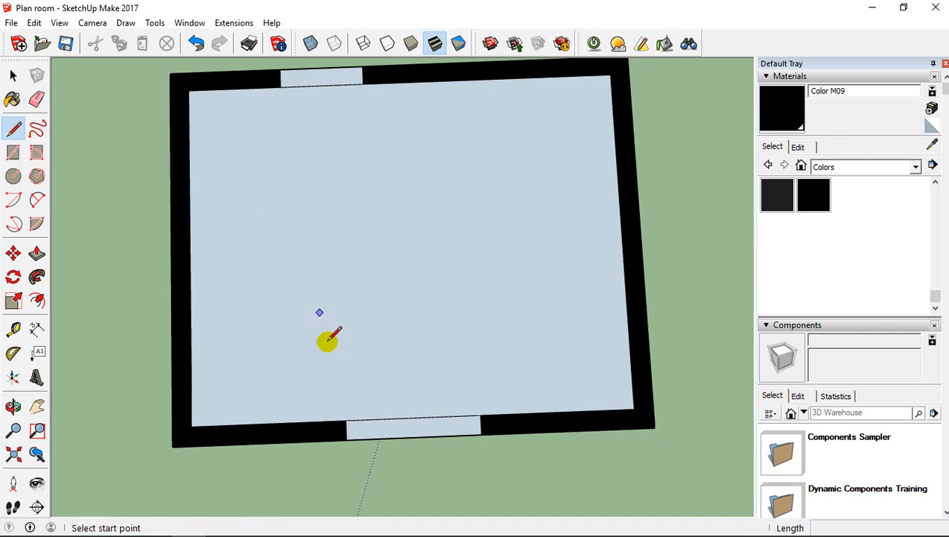
{"action": "left_click", "coordinate": [414, 417]}
{"action": "left_click", "coordinate": [415, 436]}
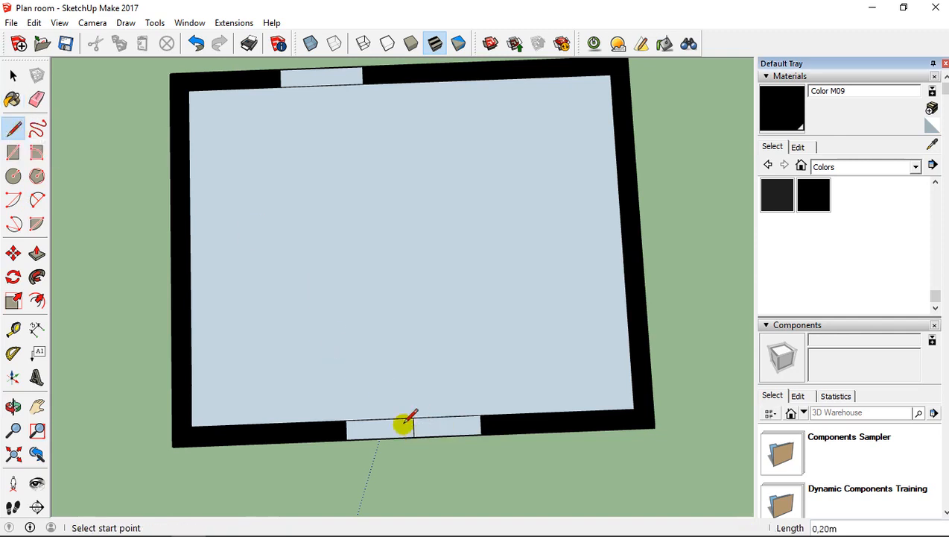
Step: Draw a 90° door-swing arc into the room, centred on the lower opening's right inner corner and starting at the opening's midpoint
{"action": "left_click", "coordinate": [10, 206]}
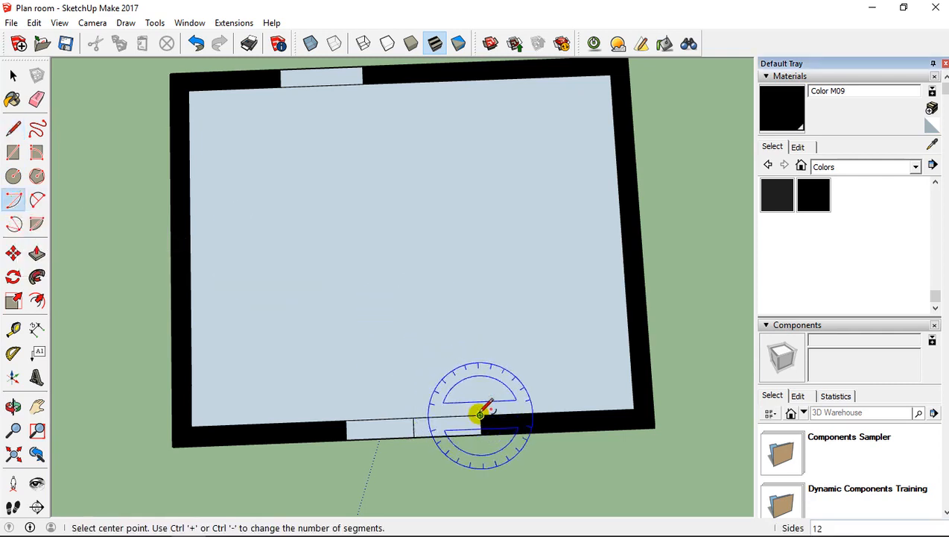
{"action": "middle_click_drag", "start_coordinate": [474, 404], "coordinate": [454, 380]}
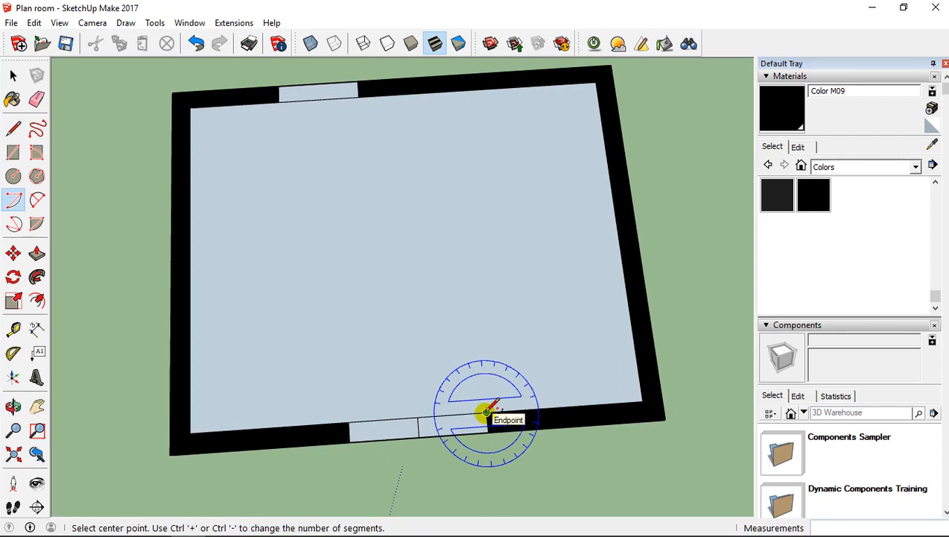
{"action": "left_click", "coordinate": [486, 412]}
{"action": "left_click", "coordinate": [417, 417]}
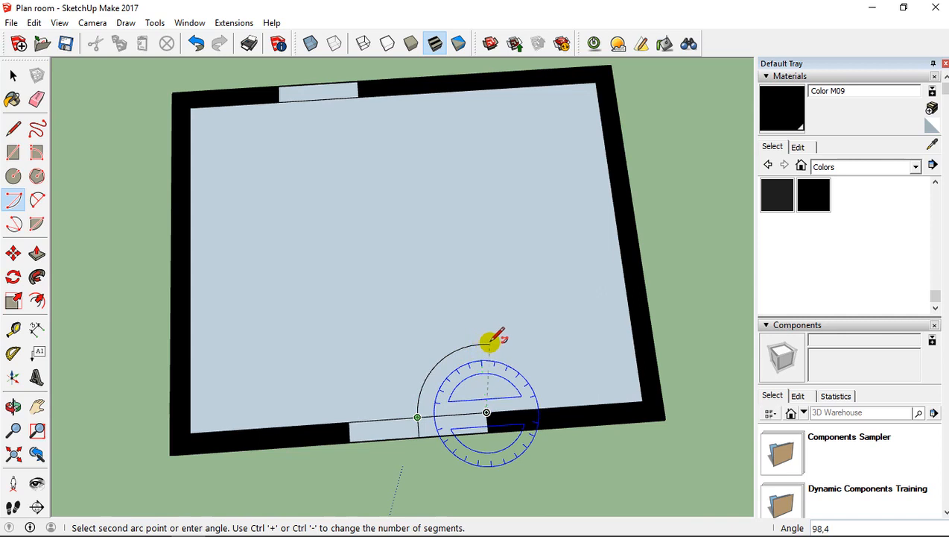
{"action": "left_click", "coordinate": [482, 342]}
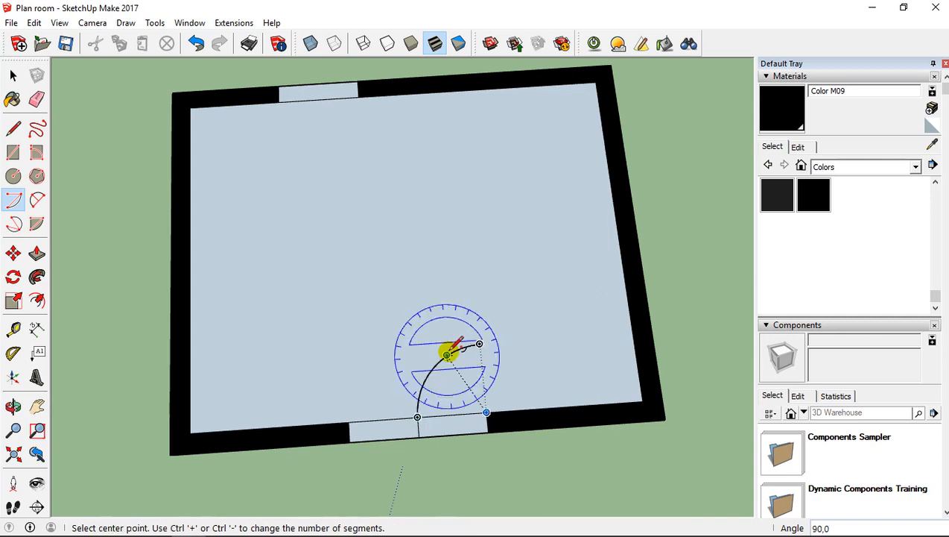
Step: Draw a 90° door-swing arc into the room, centred on the lower opening's left inner corner and starting at the opening's midpoint
{"action": "middle_click_drag", "start_coordinate": [451, 346], "coordinate": [429, 345]}
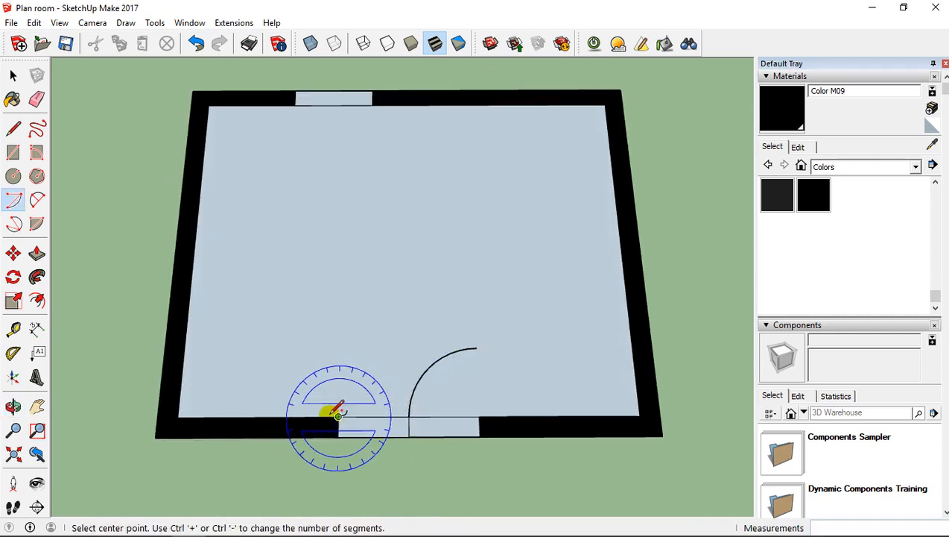
{"action": "left_click", "coordinate": [339, 415]}
{"action": "left_click", "coordinate": [409, 416]}
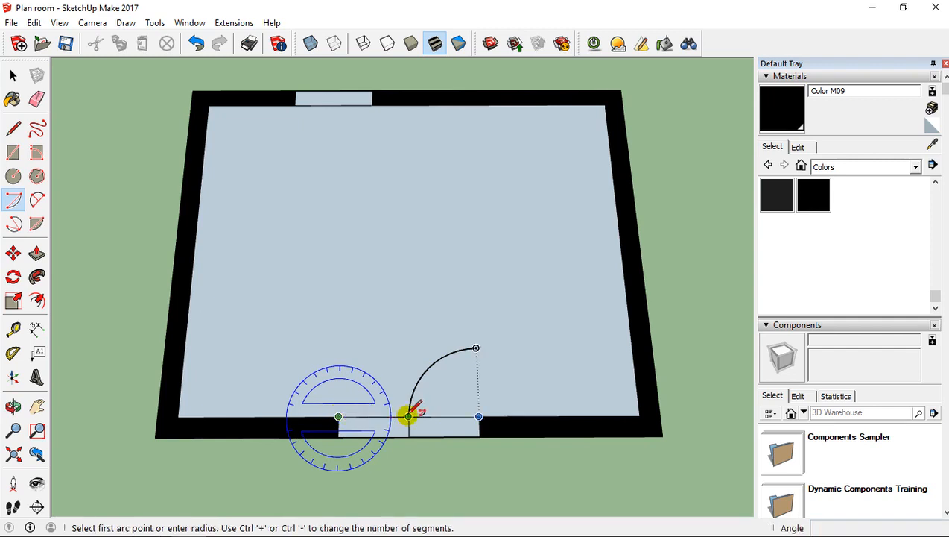
{"action": "left_click", "coordinate": [342, 328]}
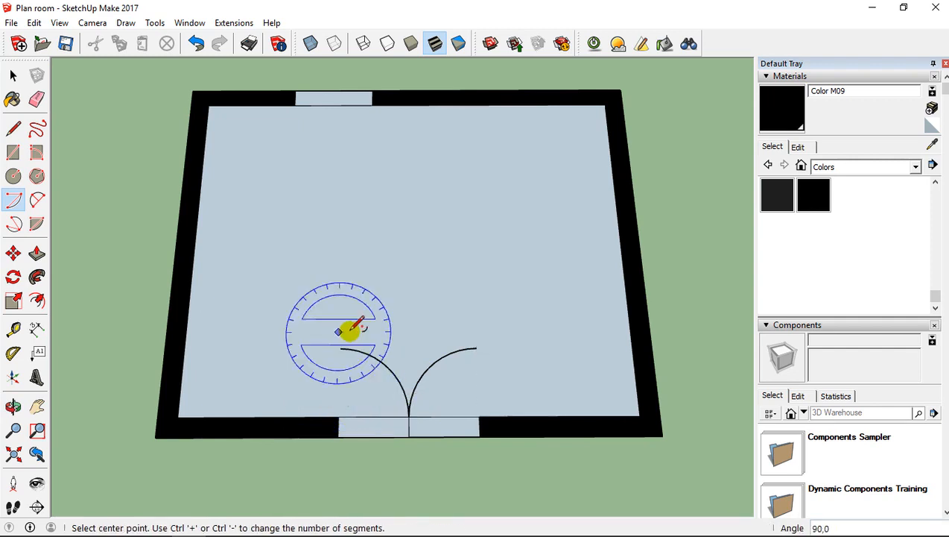
Step: Draw a 90° single-door swing arc of 0.90 m radius into the room, centred on the upper opening's left inner corner
{"action": "left_click", "coordinate": [295, 105]}
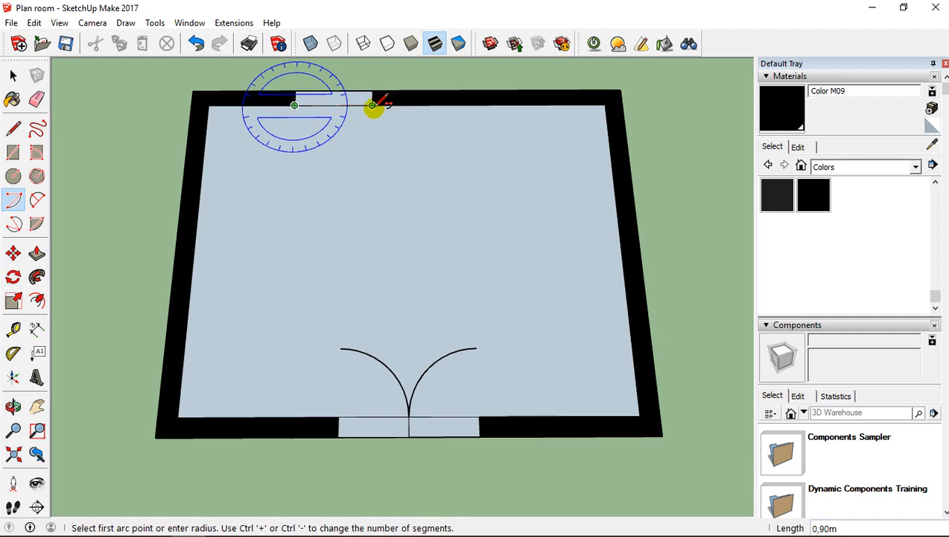
{"action": "left_click", "coordinate": [372, 105]}
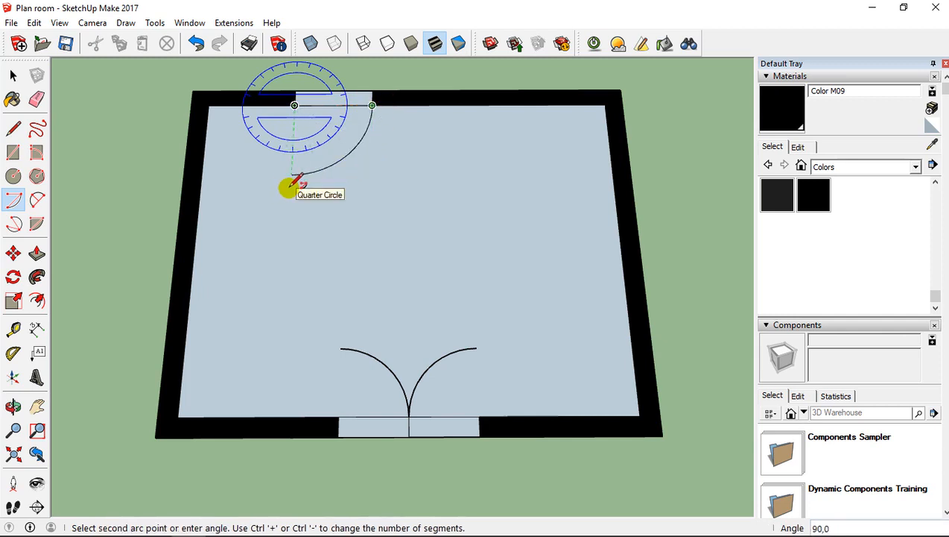
{"action": "left_click", "coordinate": [292, 176]}
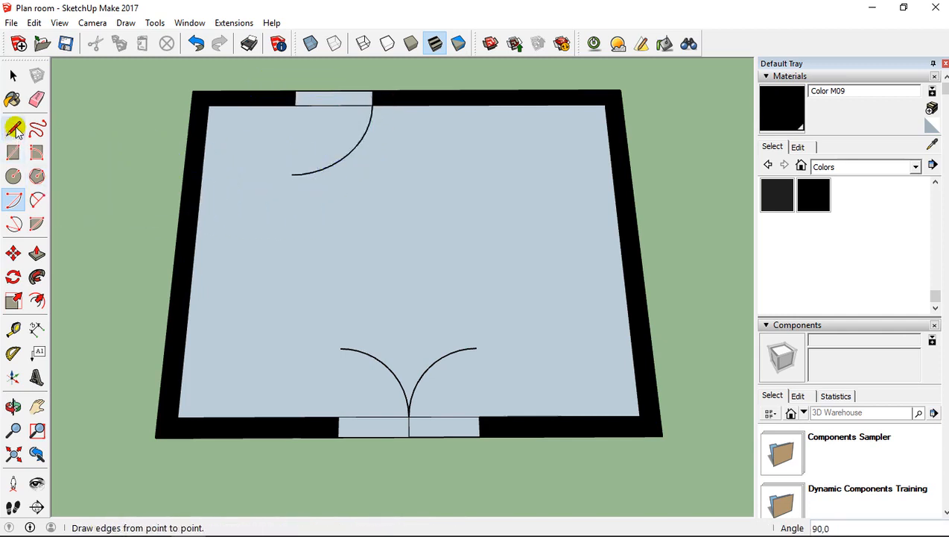
Step: Draw the three door-leaf lines joining each swing arc's free end to its hinge corner at the upper and lower openings
{"action": "left_click", "coordinate": [13, 128]}
{"action": "left_click", "coordinate": [295, 105]}
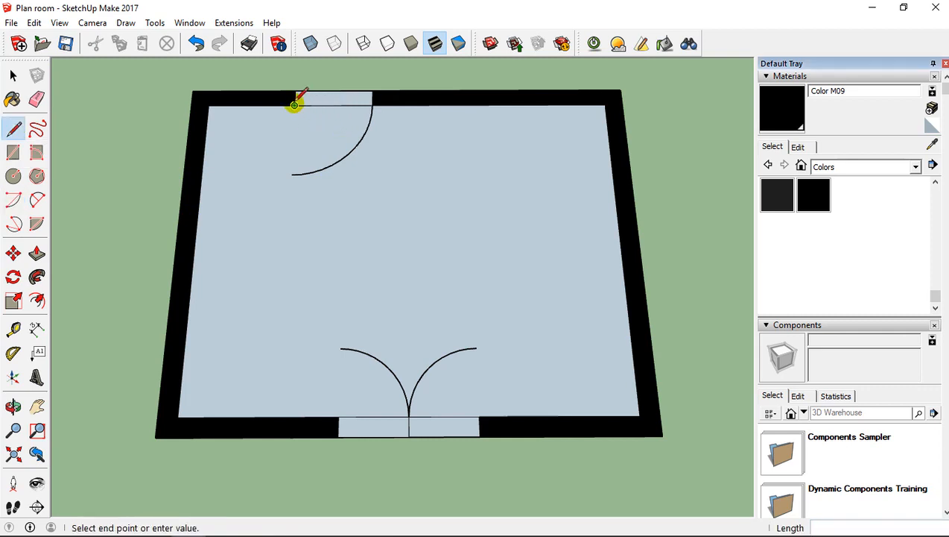
{"action": "left_click", "coordinate": [293, 174]}
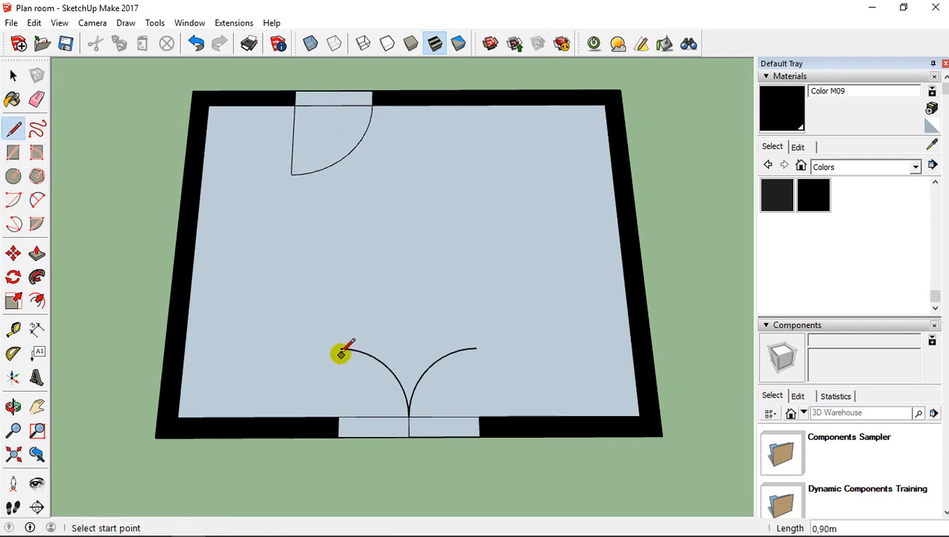
{"action": "left_click", "coordinate": [340, 348]}
{"action": "left_click", "coordinate": [340, 416]}
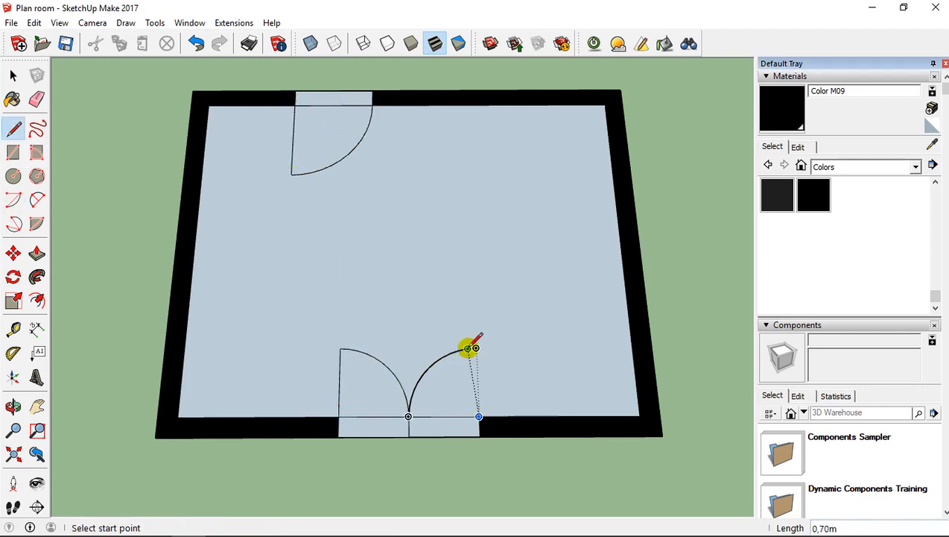
{"action": "left_click", "coordinate": [476, 348]}
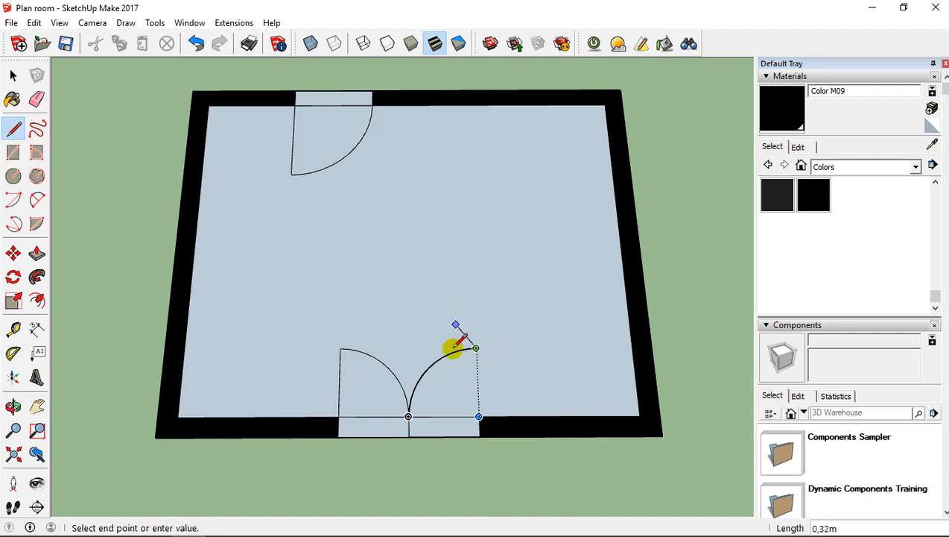
{"action": "left_click", "coordinate": [478, 416]}
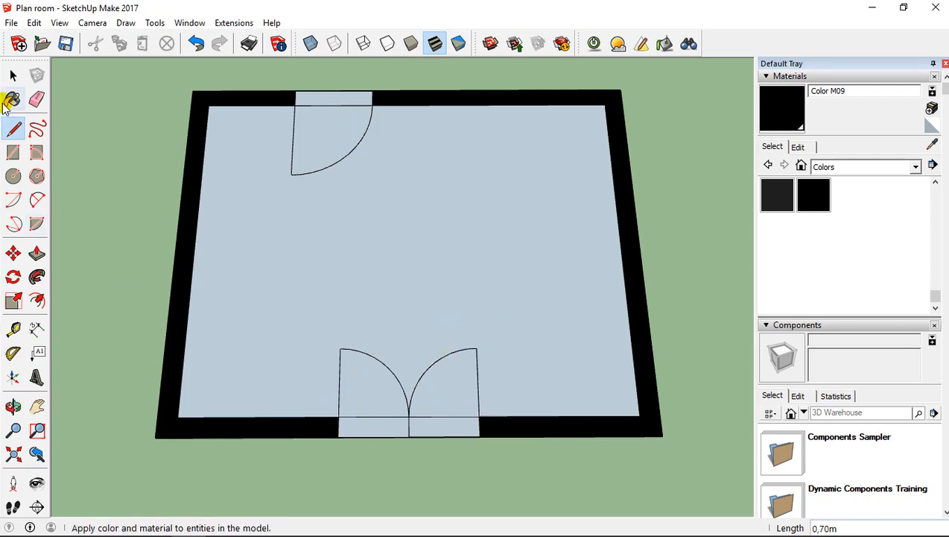
{"action": "left_click", "coordinate": [13, 76]}
{"action": "middle_click_drag", "start_coordinate": [263, 248], "coordinate": [282, 278]}
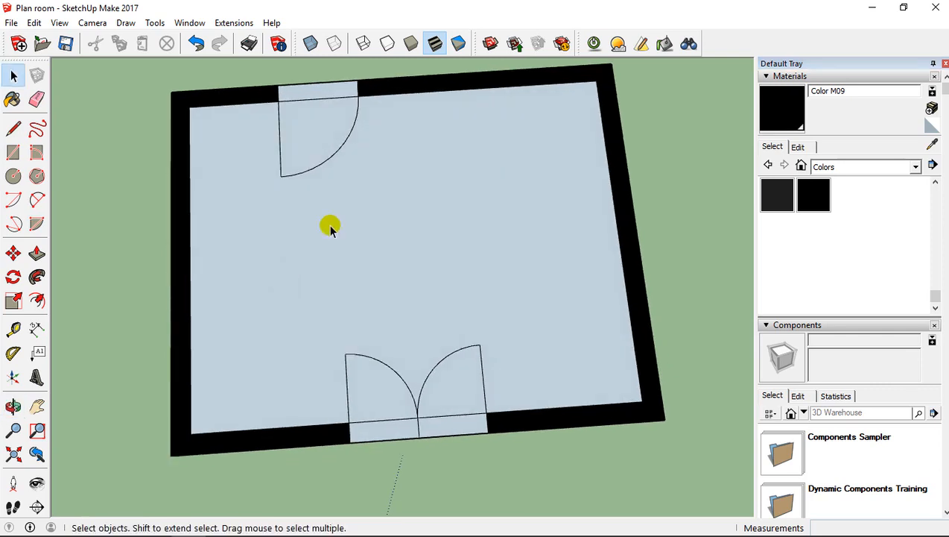
{"action": "middle_click_drag", "start_coordinate": [330, 226], "coordinate": [357, 226]}
{"action": "mouse_move", "coordinate": [297, 214]}
{"action": "middle_mouse_down", "text": "shift"}
{"action": "mouse_move", "coordinate": [294, 237]}
{"action": "mouse_move", "coordinate": [314, 232]}
{"action": "mouse_move", "coordinate": [282, 238]}
{"action": "mouse_move", "coordinate": [246, 195]}
{"action": "mouse_move", "coordinate": [293, 204]}
{"action": "mouse_move", "coordinate": [292, 148]}
{"action": "mouse_move", "coordinate": [299, 223]}
{"action": "middle_mouse_up", "text": "shift"}
{"action": "scroll", "coordinate": [290, 236], "scroll_direction": "up", "scroll_amount": 3}
{"action": "scroll", "coordinate": [297, 220], "scroll_direction": "down", "scroll_amount": 5}
{"action": "scroll", "coordinate": [297, 220], "scroll_direction": "down", "scroll_amount": 3}
{"action": "scroll", "coordinate": [295, 226], "scroll_direction": "up", "scroll_amount": 4}
{"action": "scroll", "coordinate": [295, 226], "scroll_direction": "up", "scroll_amount": 3}
{"action": "left_click", "coordinate": [14, 152]}
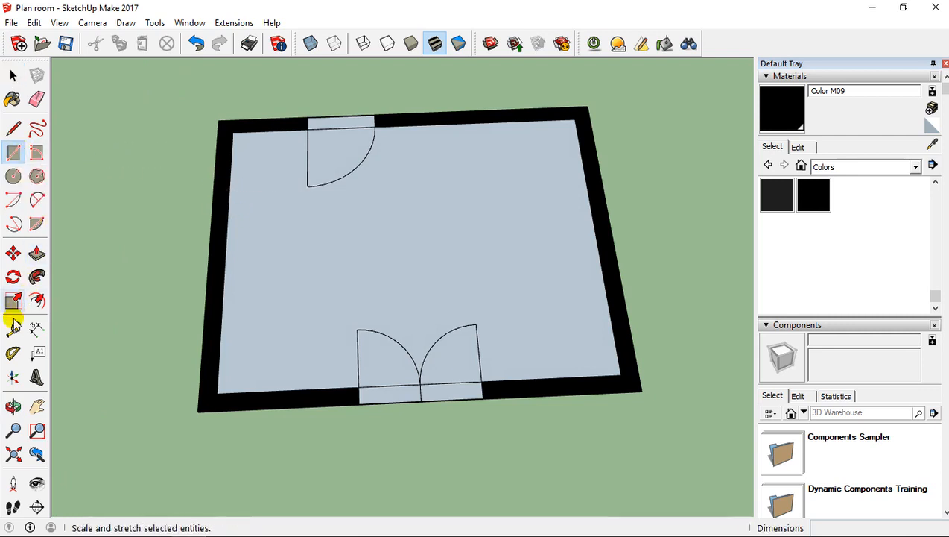
Step: Create a horizontal guide line across the room 1.80 m below the upper wall's inner edge
{"action": "left_click", "coordinate": [13, 329]}
{"action": "left_click", "coordinate": [269, 130]}
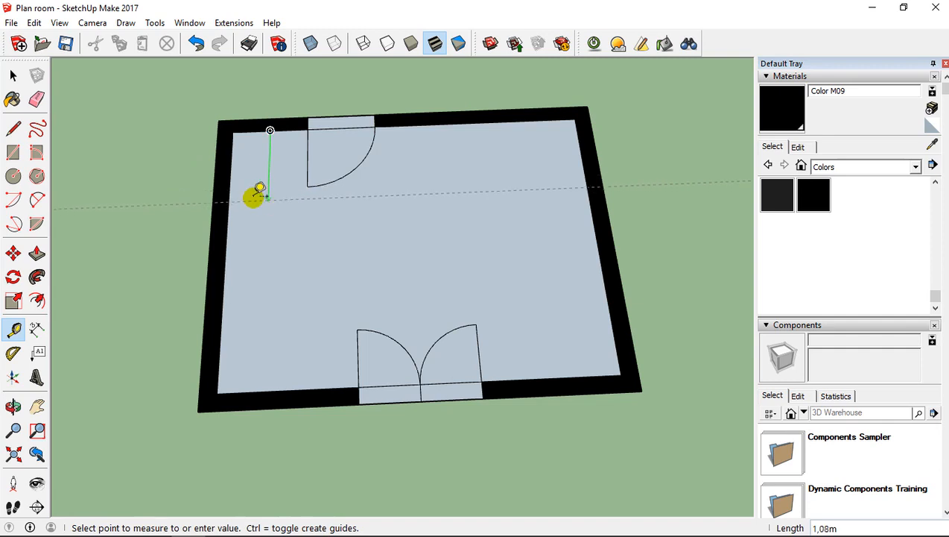
{"action": "left_click", "coordinate": [230, 248]}
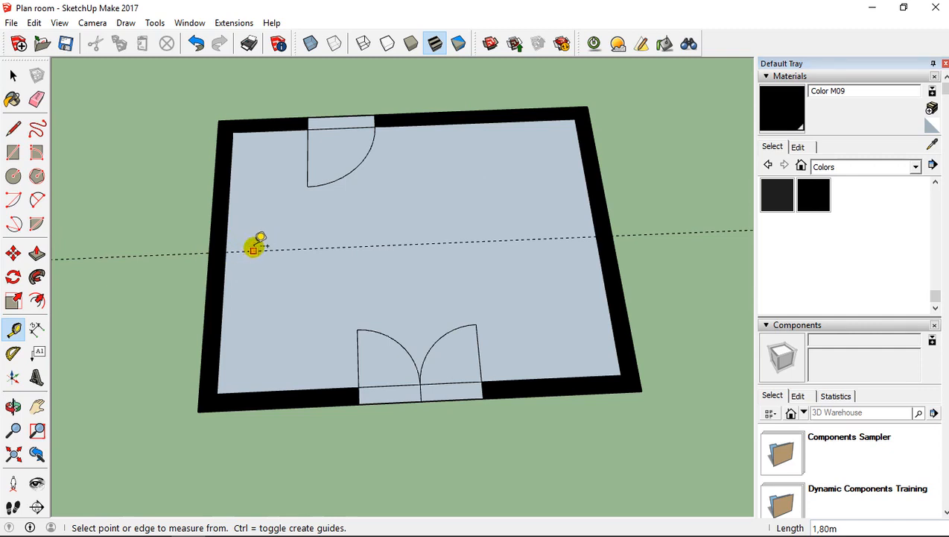
Step: Create a parallel guide line 70 cm above the horizontal guide across the room
{"action": "left_click", "coordinate": [257, 249]}
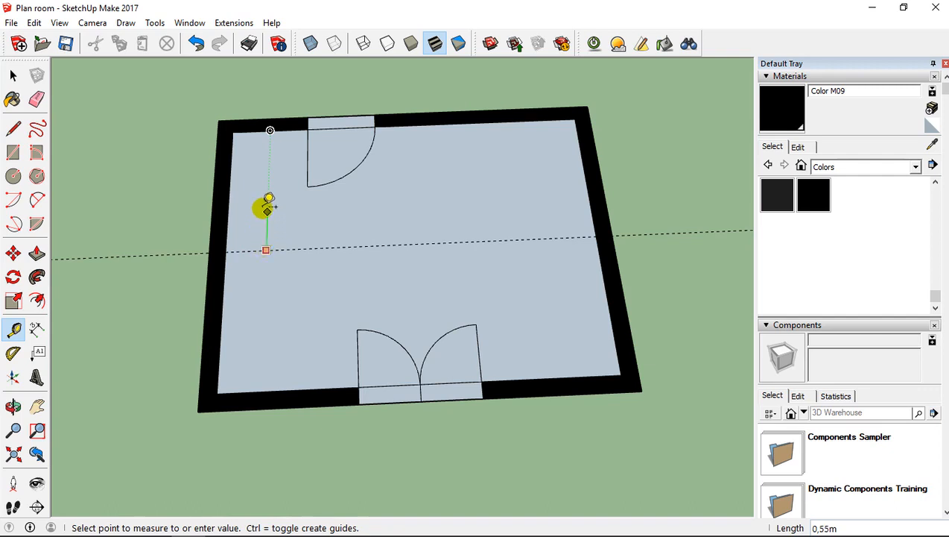
{"action": "left_click", "coordinate": [10, 73]}
{"action": "left_click", "coordinate": [18, 327]}
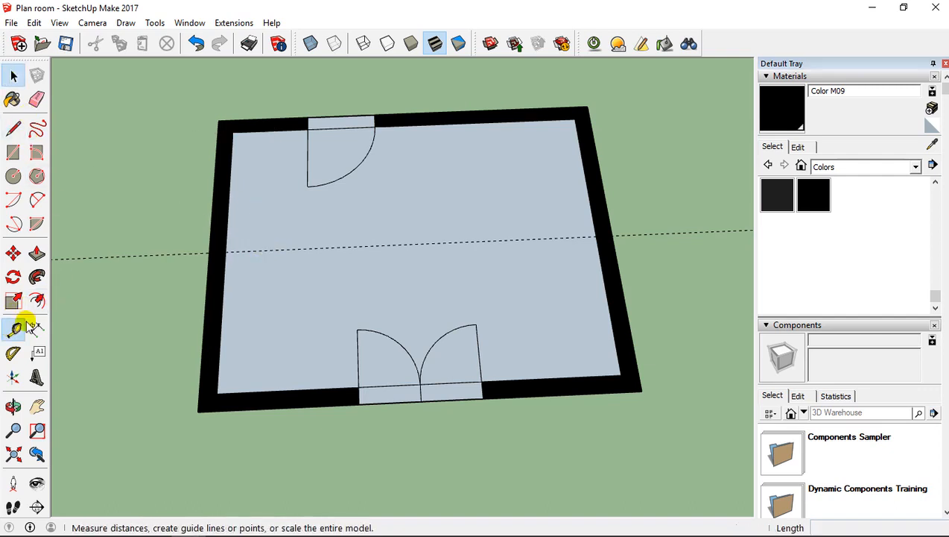
{"action": "left_click", "coordinate": [246, 250]}
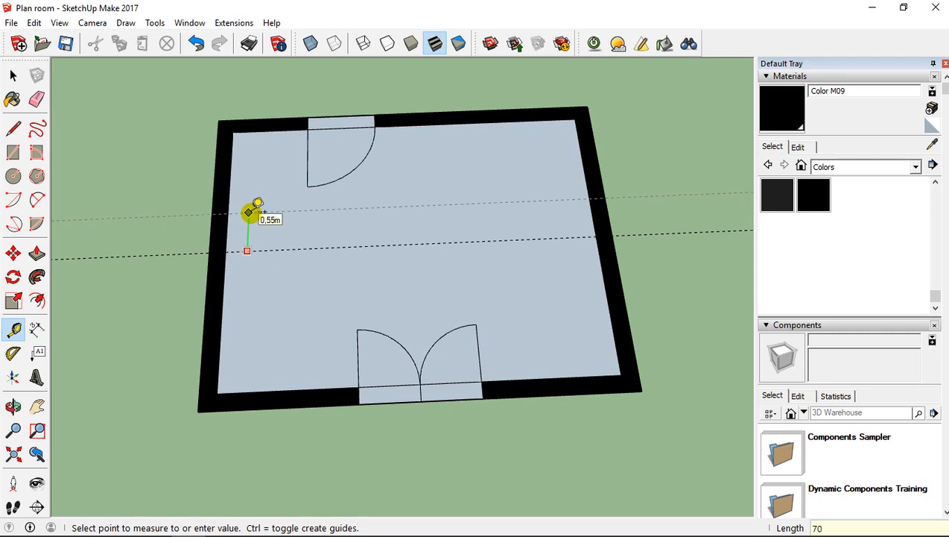
{"action": "type", "text": "70cm"}
{"action": "key", "text": "Return"}
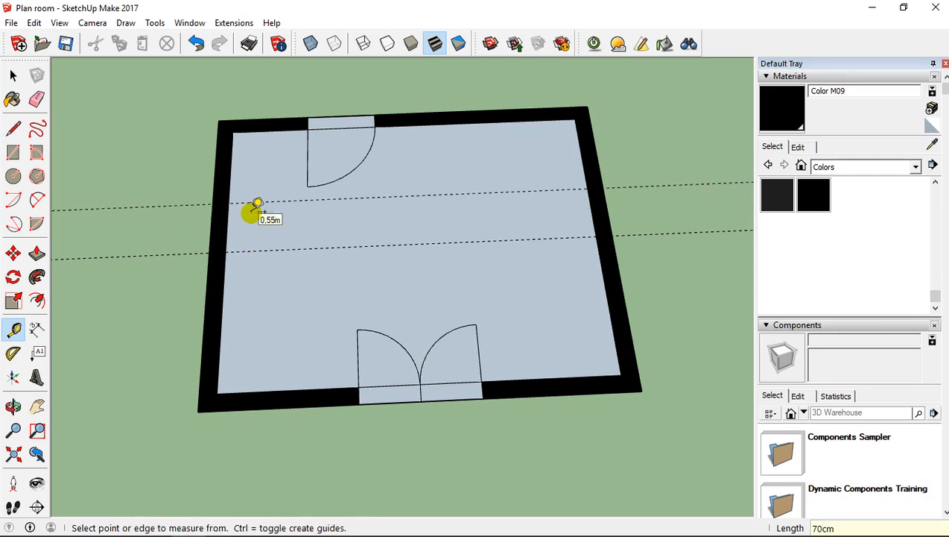
Step: Create another parallel guide line 70 cm below the first horizontal guide at mid-room
{"action": "left_click", "coordinate": [266, 250]}
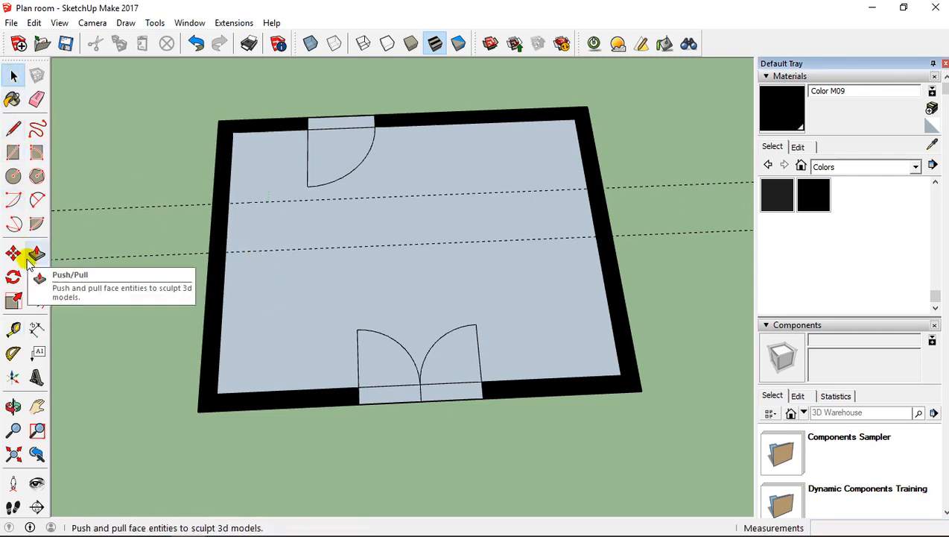
{"action": "left_click", "coordinate": [13, 329]}
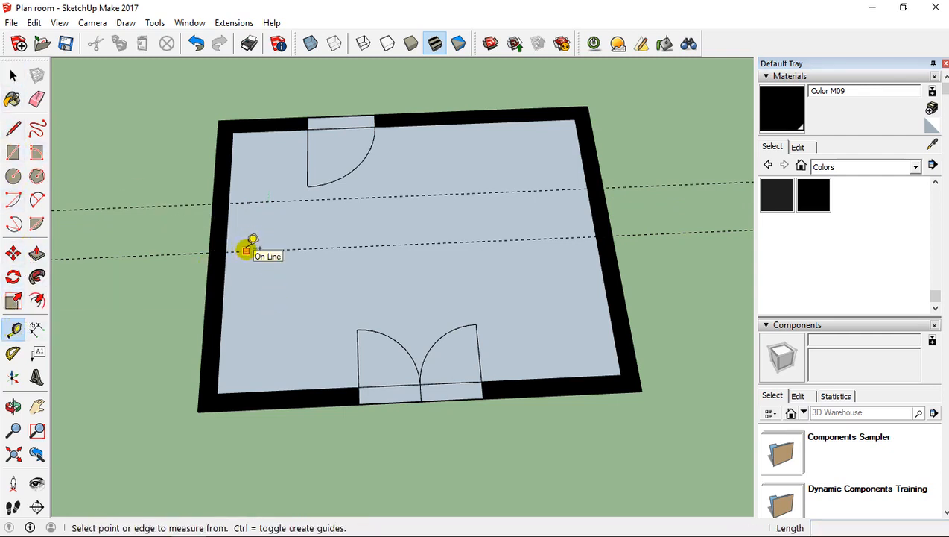
{"action": "left_click", "coordinate": [246, 250]}
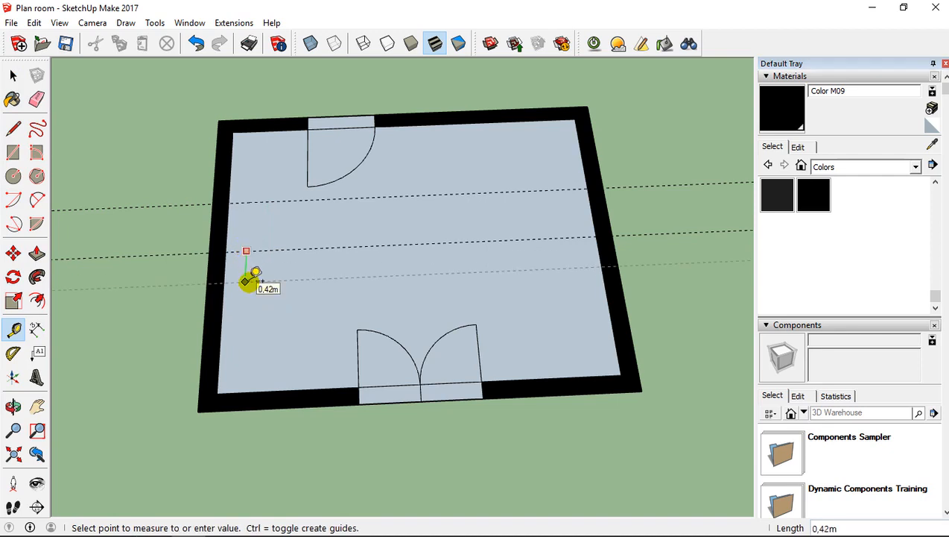
{"action": "left_click", "coordinate": [252, 277]}
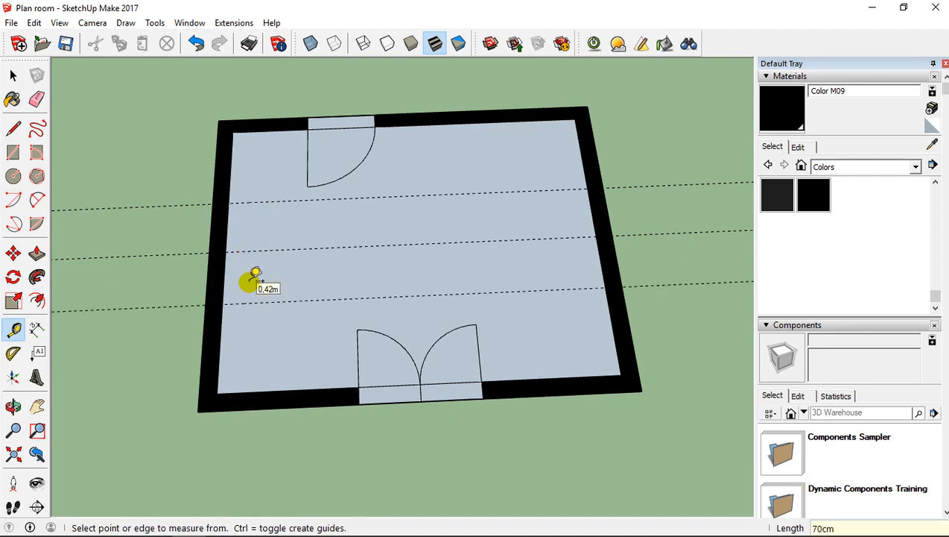
Step: Create a vertical guide line 190 cm into the room from the left wall's inner edge
{"action": "scroll", "coordinate": [258, 277], "scroll_direction": "up", "scroll_amount": 2}
{"action": "left_click", "coordinate": [217, 220]}
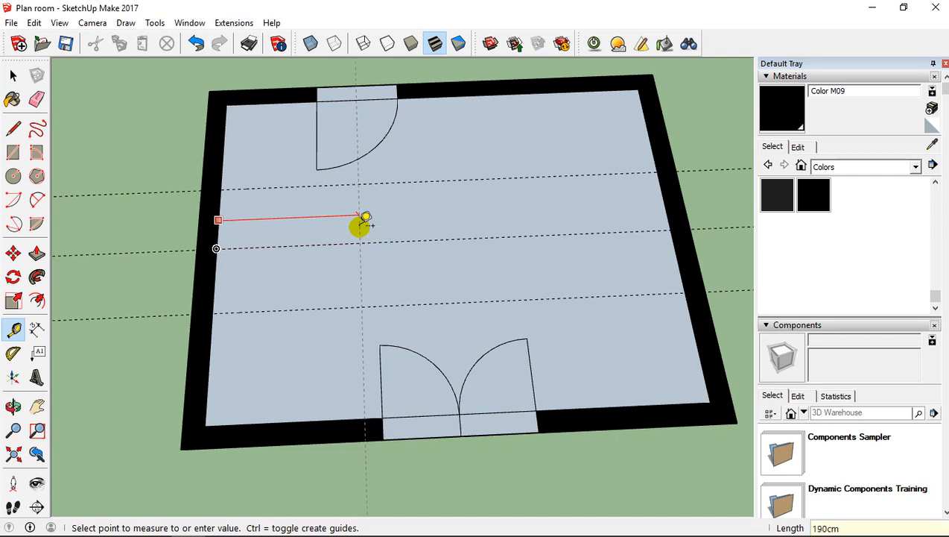
{"action": "left_click", "coordinate": [365, 218]}
{"action": "scroll", "coordinate": [365, 220], "scroll_direction": "up", "scroll_amount": 1}
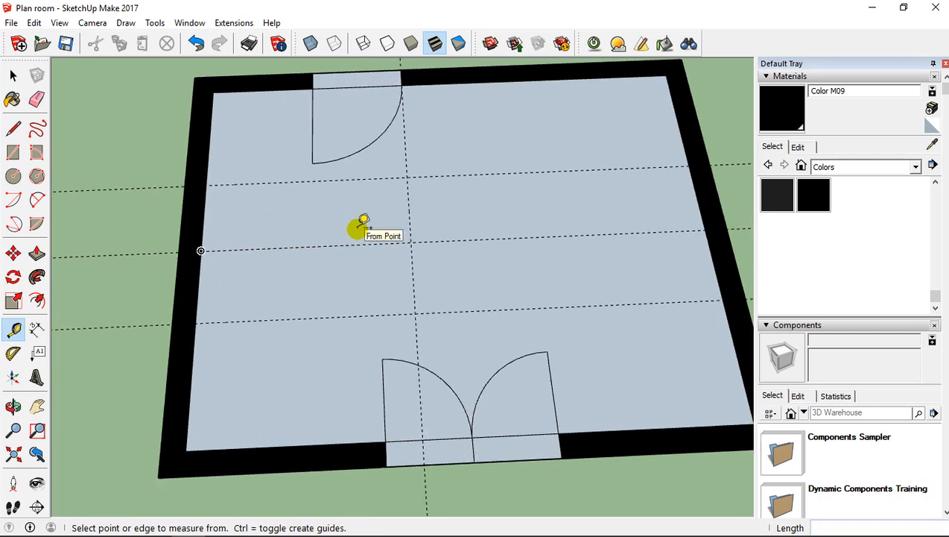
Step: Draw a rectangle from the upper guide's intersection with the left wall to the crossing of the lower and vertical guides
{"action": "left_click", "coordinate": [16, 151]}
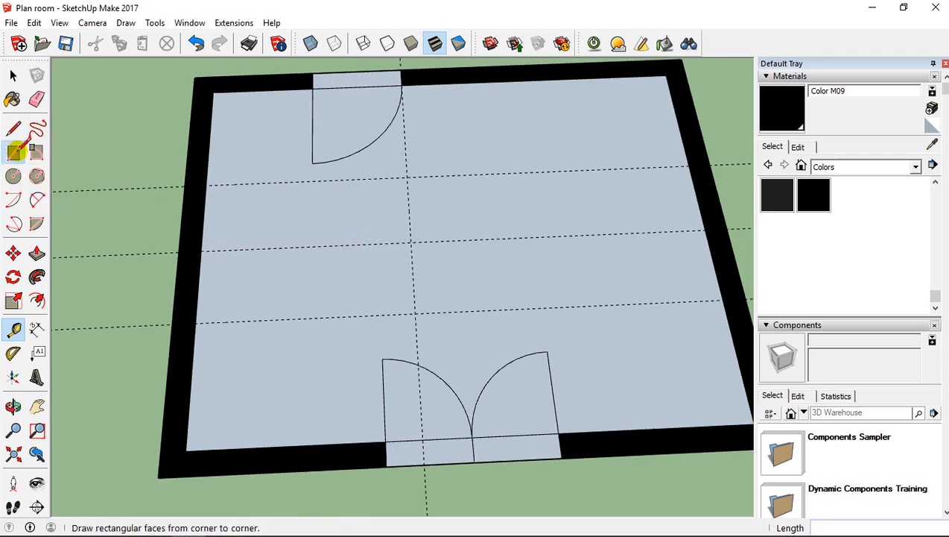
{"action": "left_click", "coordinate": [205, 184]}
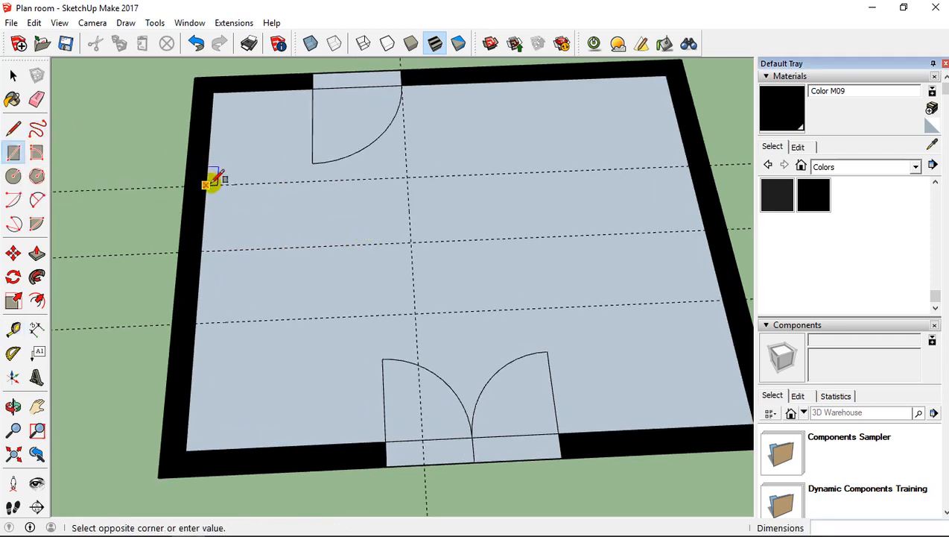
{"action": "left_click", "coordinate": [409, 310]}
Step: Create guide lines 10 cm inside the new rectangle's right and upper edges
{"action": "scroll", "coordinate": [380, 253], "scroll_direction": "up", "scroll_amount": 2}
{"action": "middle_click_drag", "start_coordinate": [385, 224], "coordinate": [385, 244]}
{"action": "middle_click_drag", "start_coordinate": [387, 209], "coordinate": [371, 264], "text": "shift"}
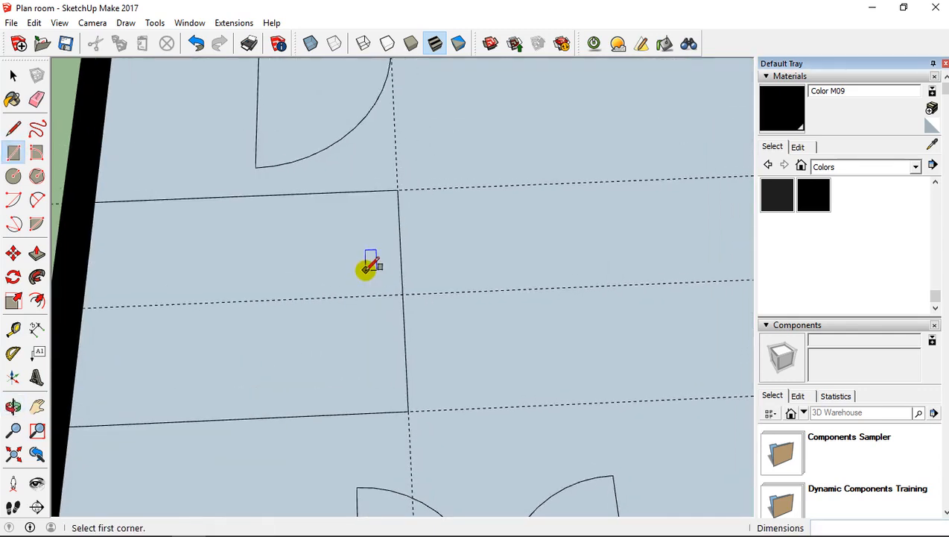
{"action": "scroll", "coordinate": [378, 224], "scroll_direction": "up", "scroll_amount": 3}
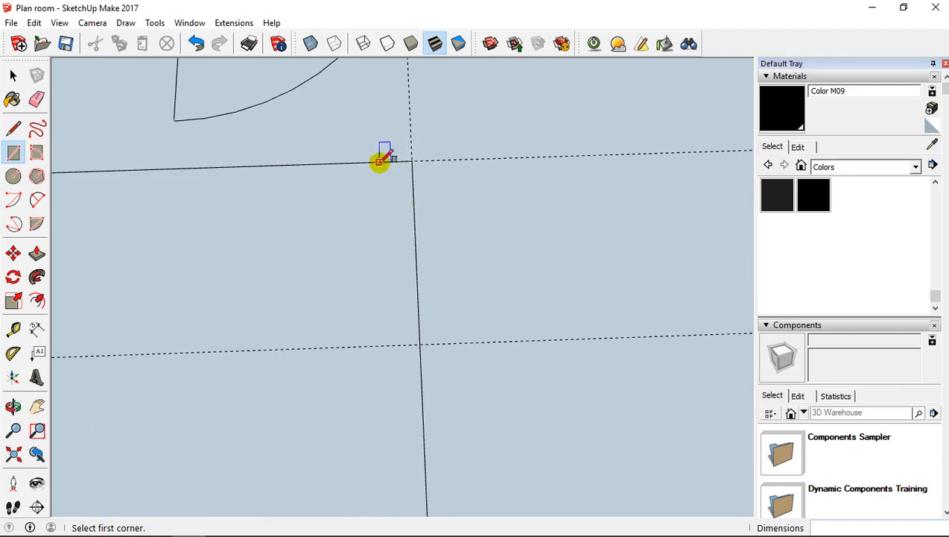
{"action": "left_click", "coordinate": [14, 328]}
{"action": "left_click", "coordinate": [412, 185]}
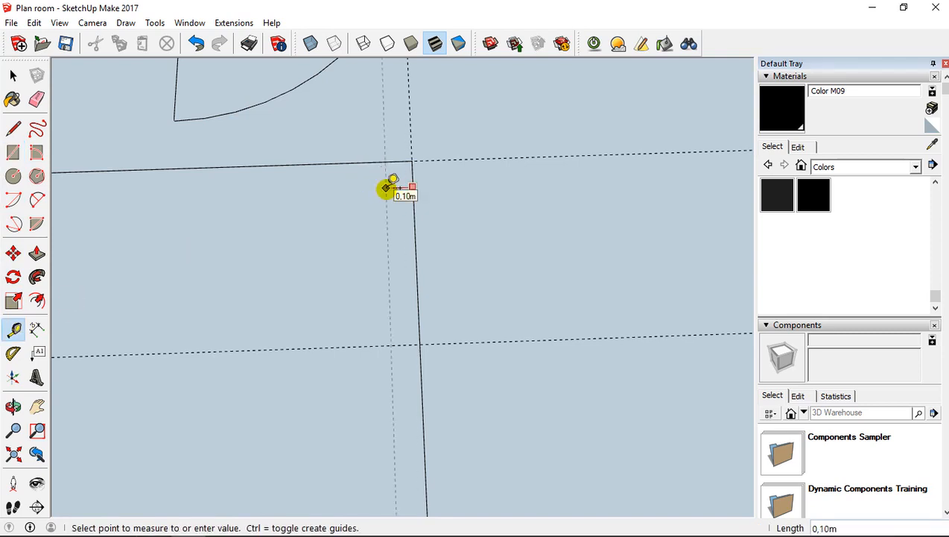
{"action": "left_click", "coordinate": [386, 188]}
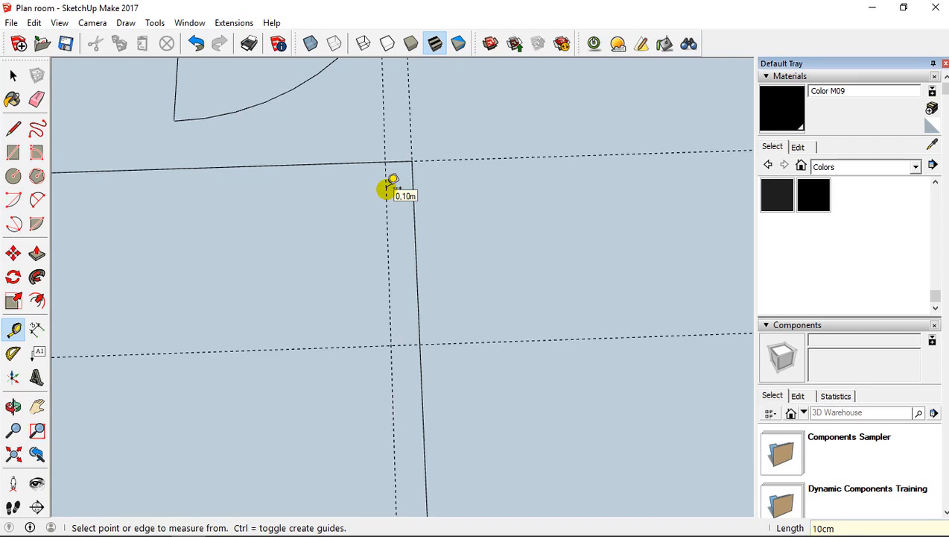
{"action": "left_click", "coordinate": [364, 162]}
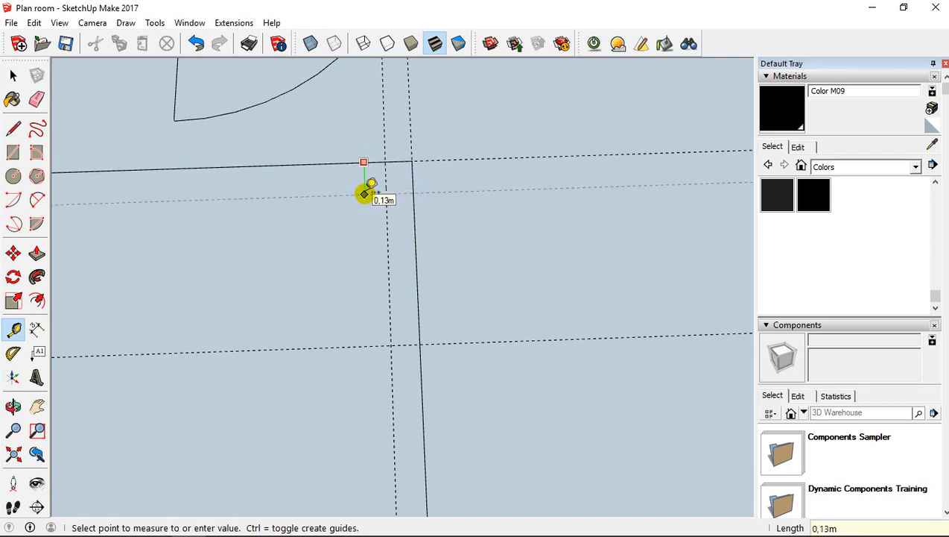
{"action": "type", "text": "10cm"}
{"action": "key", "text": "Return"}
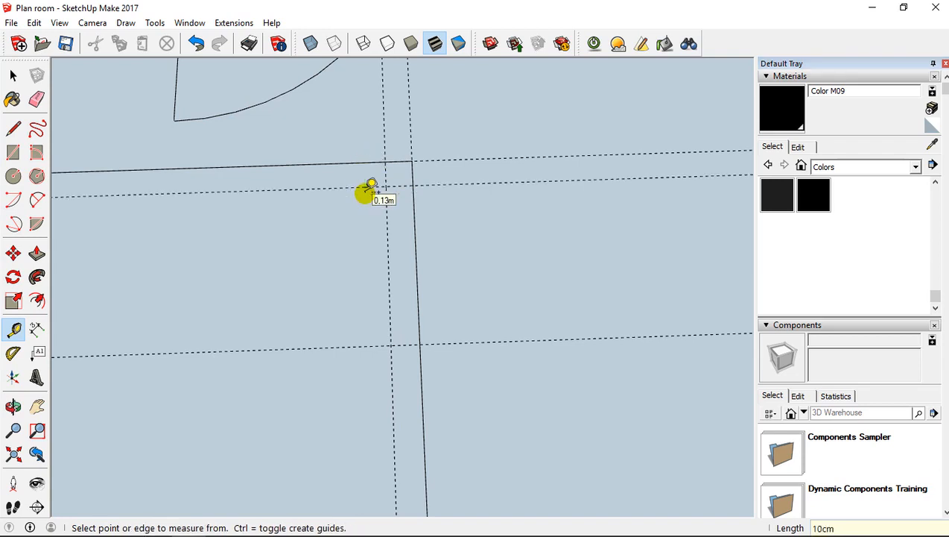
{"action": "scroll", "coordinate": [369, 191], "scroll_direction": "down", "scroll_amount": 3}
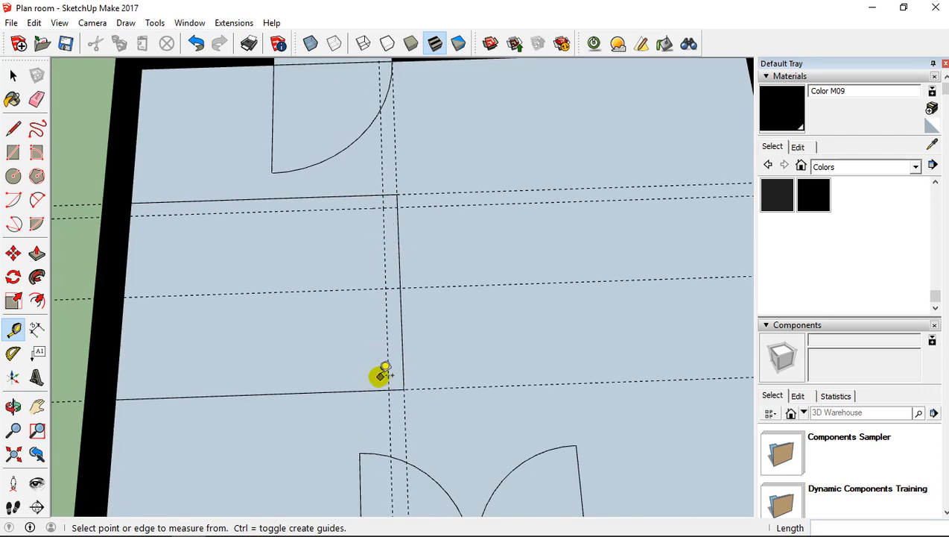
{"action": "left_click", "coordinate": [357, 390]}
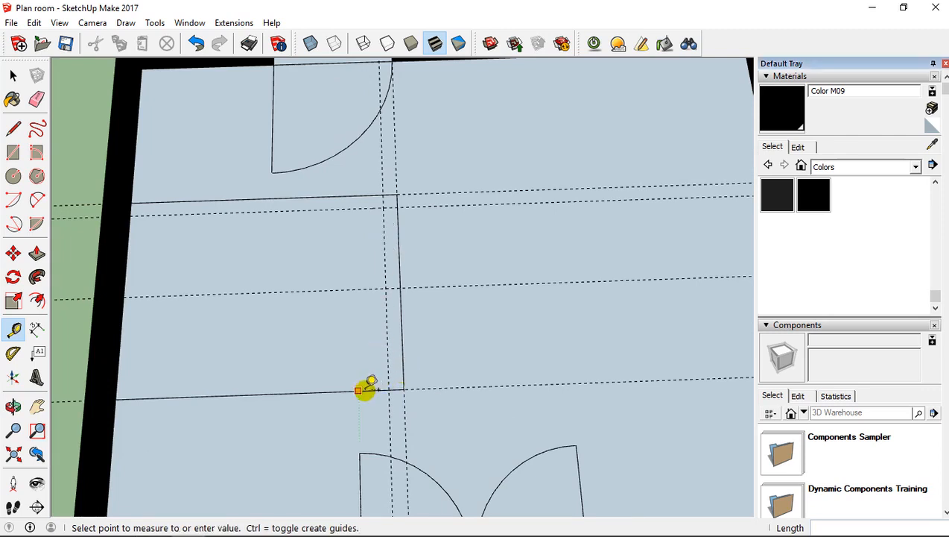
{"action": "left_click", "coordinate": [13, 329]}
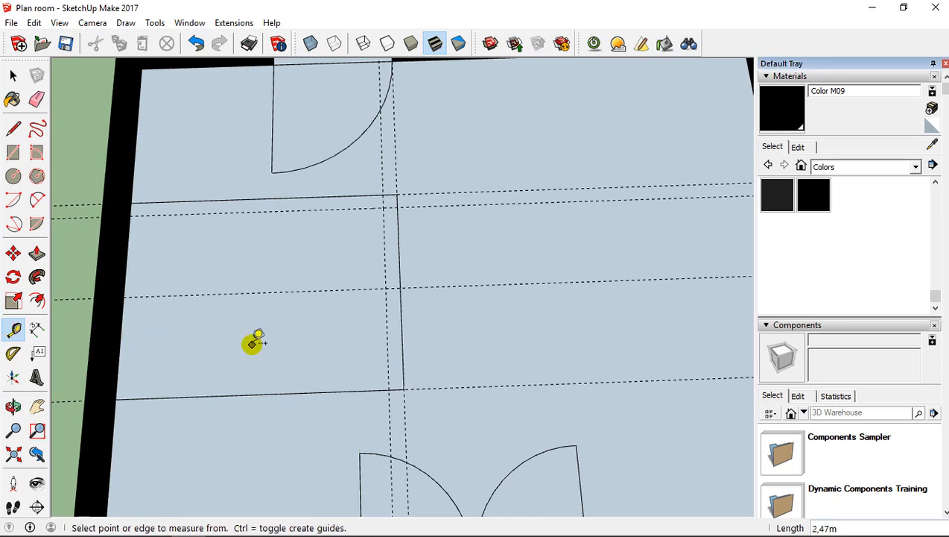
{"action": "left_click", "coordinate": [358, 390]}
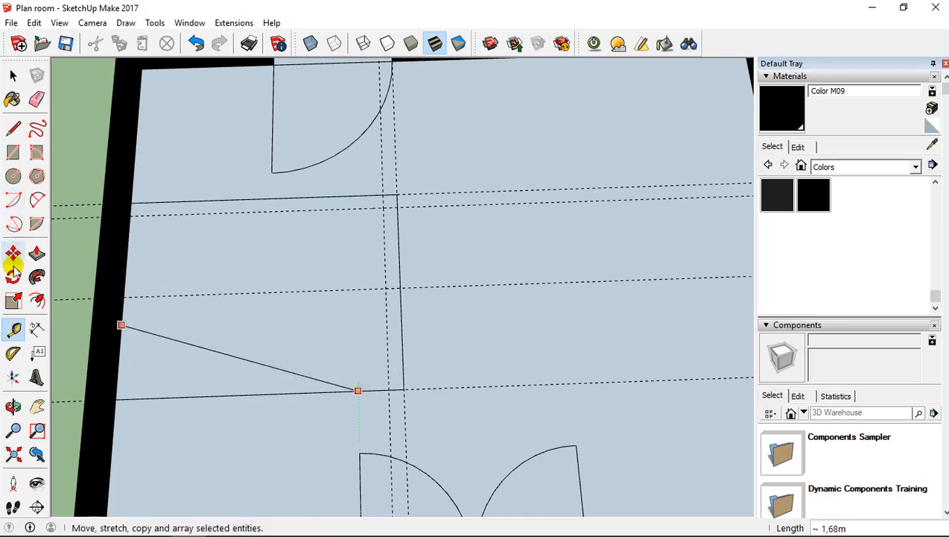
Step: Create a guide line 10 cm inside the furniture rectangle's lower edge
{"action": "left_click", "coordinate": [12, 329]}
{"action": "scroll", "coordinate": [312, 355], "scroll_direction": "up", "scroll_amount": 4}
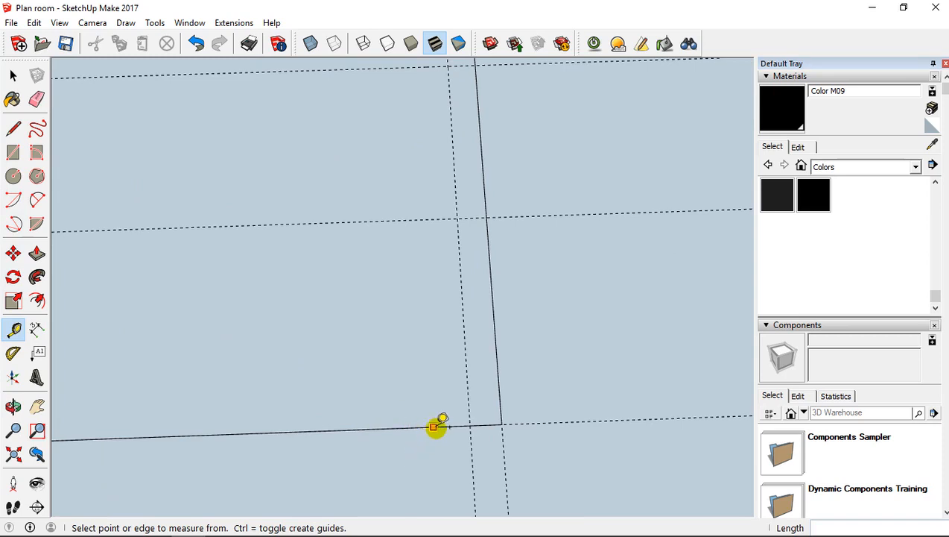
{"action": "left_click", "coordinate": [436, 426]}
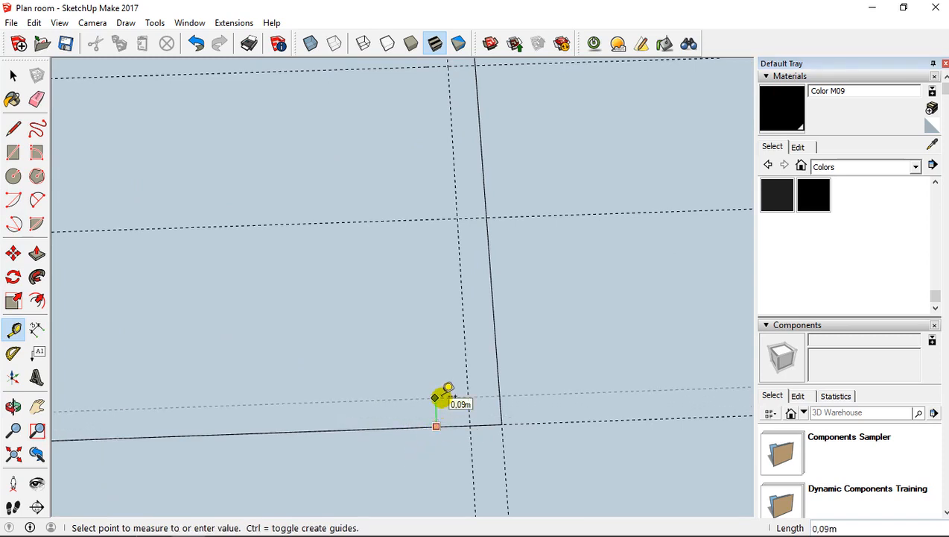
{"action": "type", "text": "10cm"}
{"action": "key", "text": "Return"}
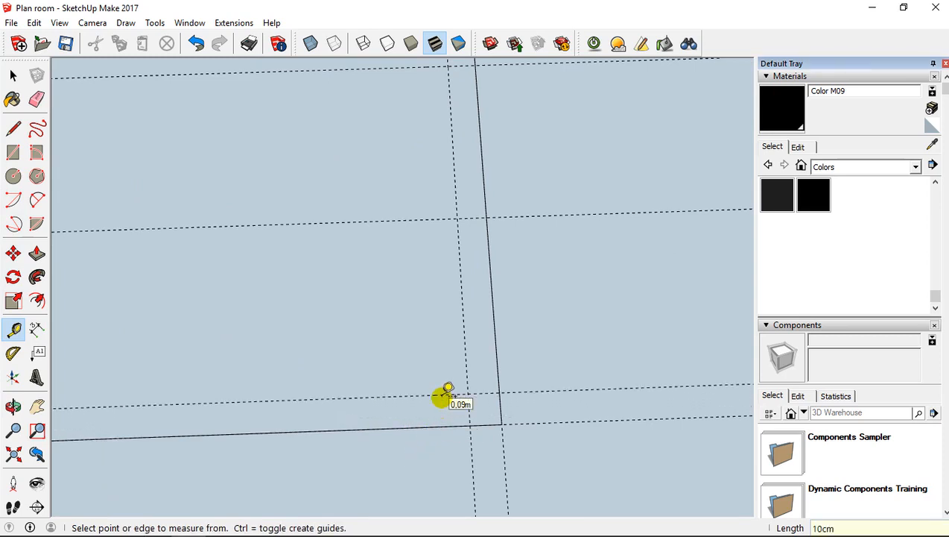
Step: Draw a tangent arc with a 0.10 m radius across the rectangle's lower-right corner between the guide intersections
{"action": "scroll", "coordinate": [482, 380], "scroll_direction": "up", "scroll_amount": 2}
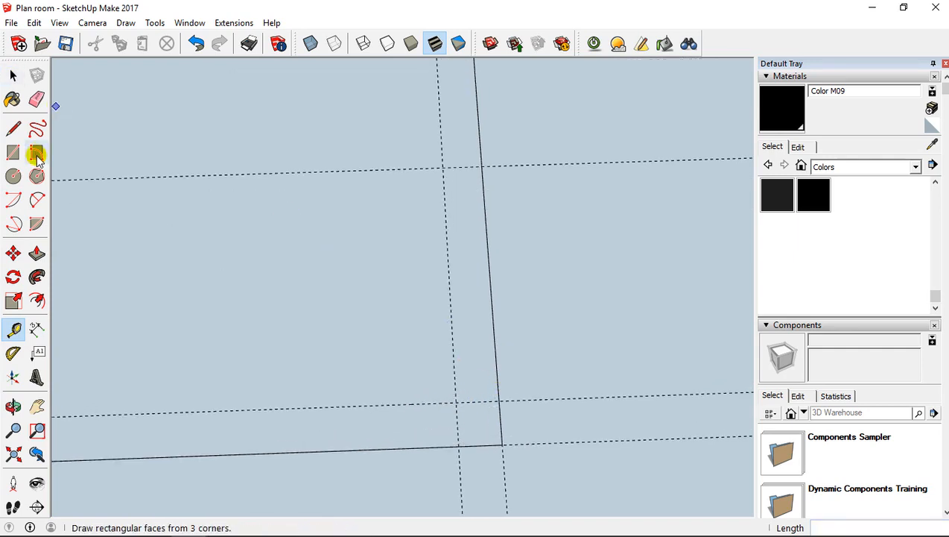
{"action": "left_click", "coordinate": [37, 198]}
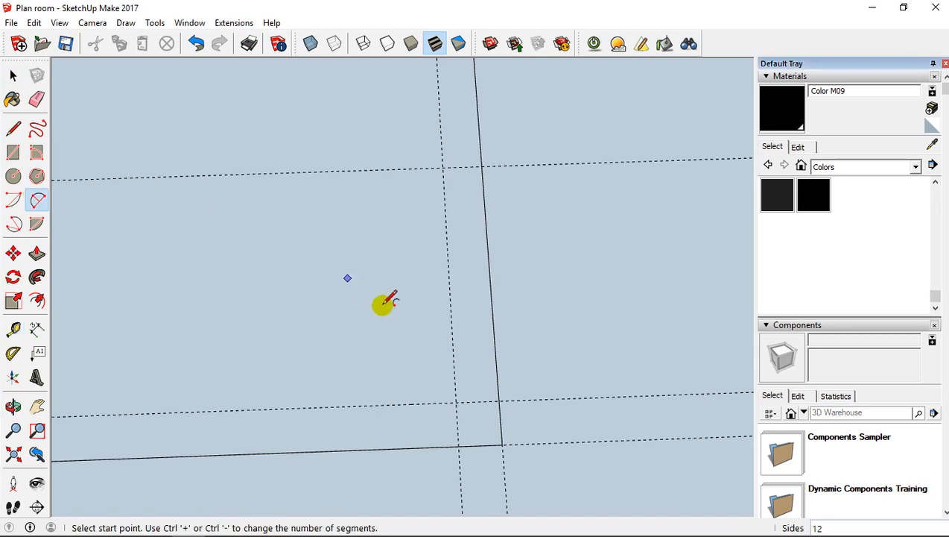
{"action": "left_click", "coordinate": [458, 446]}
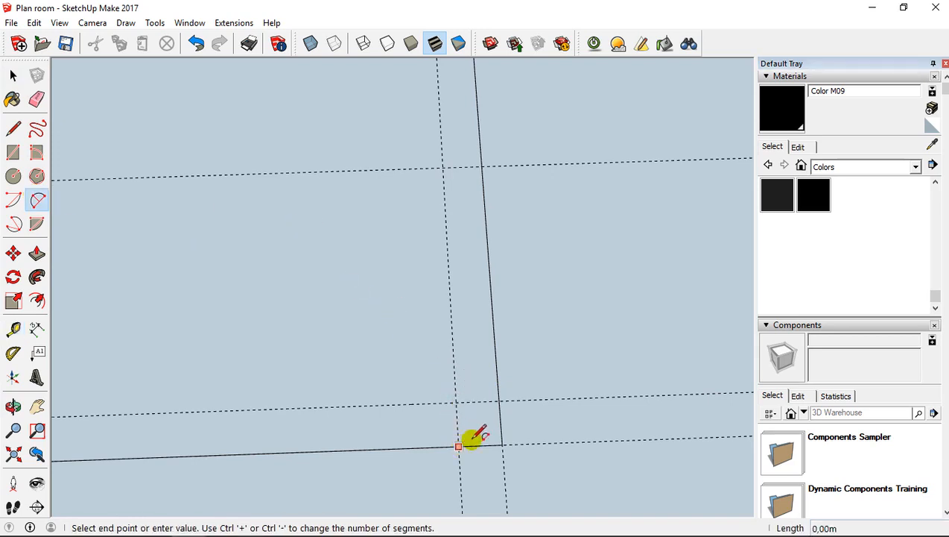
{"action": "left_click", "coordinate": [499, 401]}
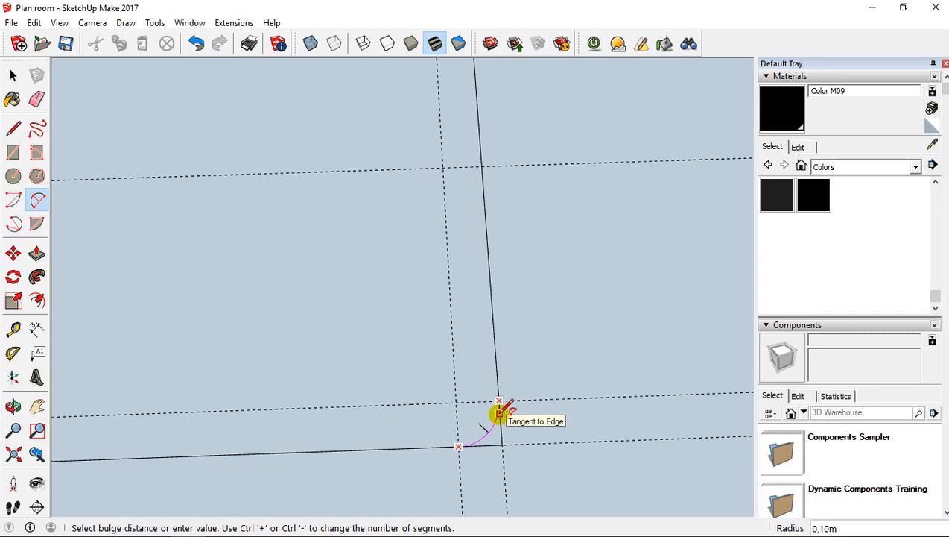
{"action": "left_click", "coordinate": [500, 411]}
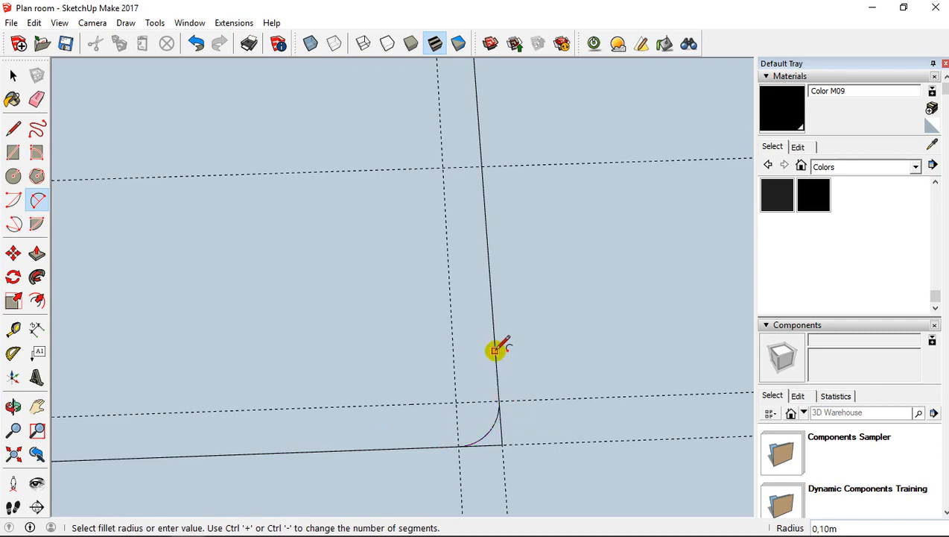
Step: Draw a matching 0.10 m radius tangent arc across the rectangle's upper-right corner between the guide intersections
{"action": "middle_click_drag", "start_coordinate": [468, 175], "coordinate": [432, 170]}
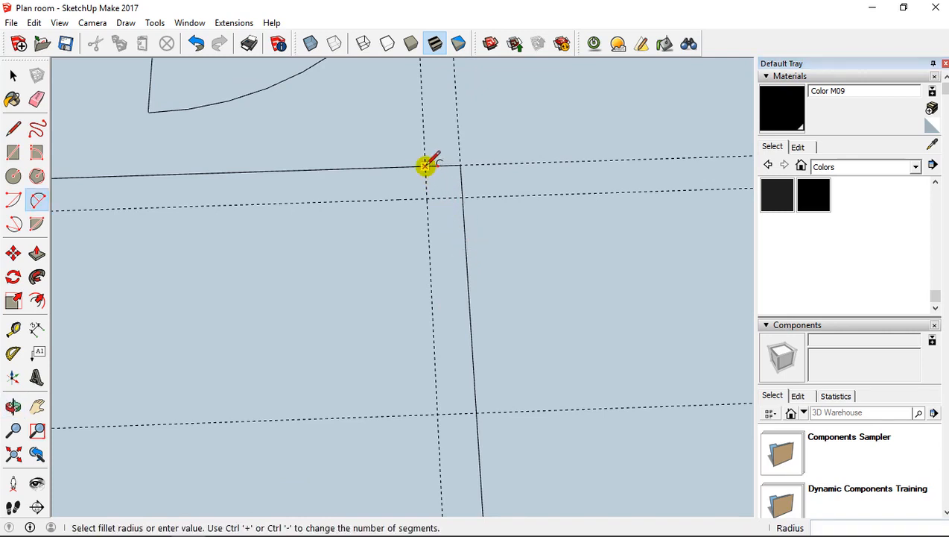
{"action": "left_click", "coordinate": [426, 166]}
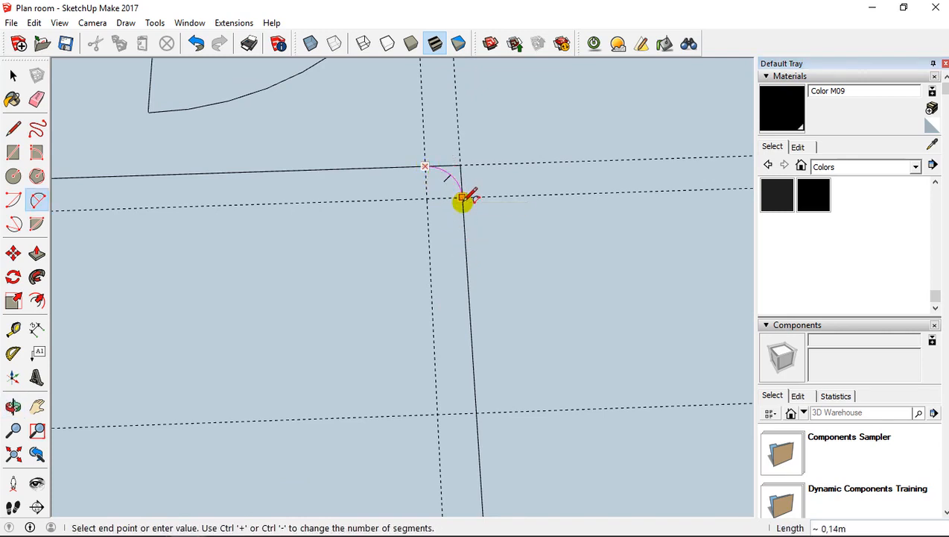
{"action": "left_click", "coordinate": [463, 198]}
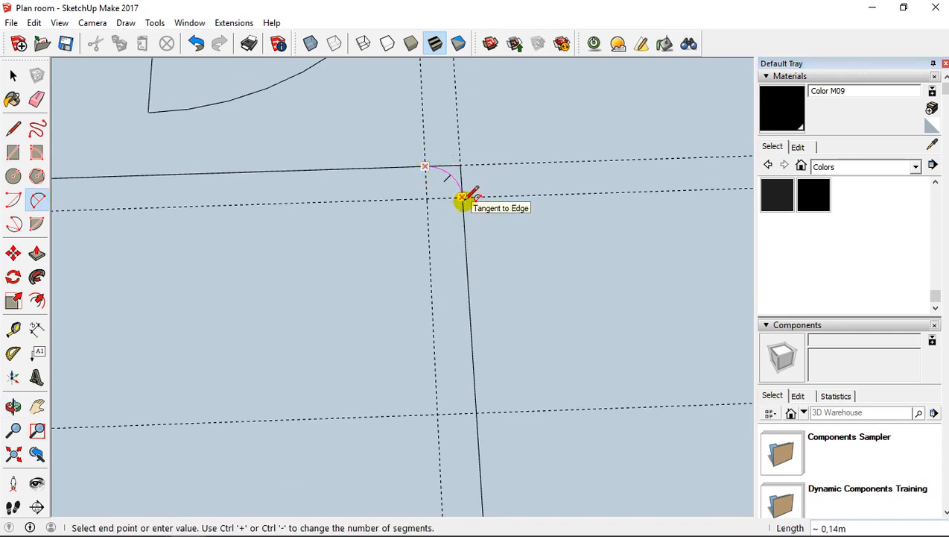
{"action": "left_click", "coordinate": [463, 198]}
{"action": "left_click", "coordinate": [464, 189]}
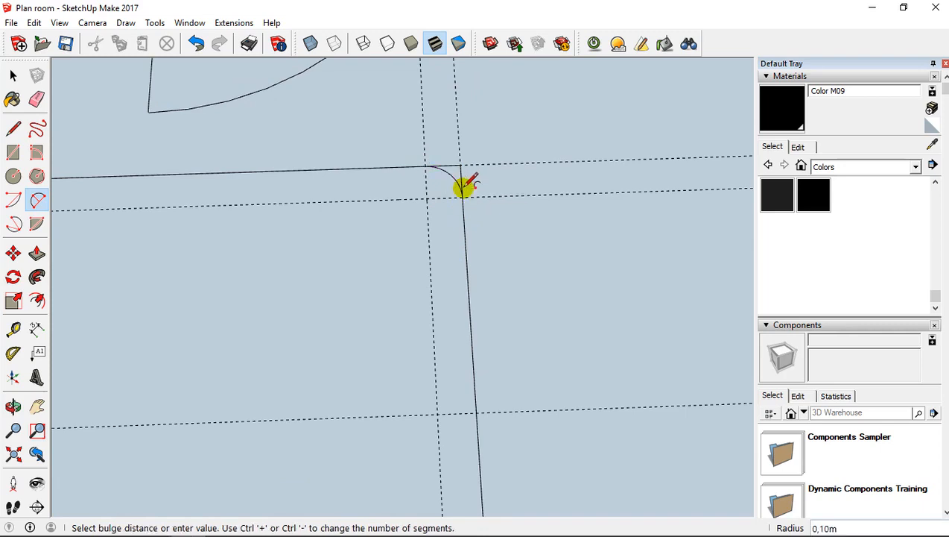
Step: Delete all guide lines from the plan
{"action": "scroll", "coordinate": [459, 208], "scroll_direction": "down", "scroll_amount": 5}
{"action": "middle_click_drag", "start_coordinate": [362, 292], "coordinate": [368, 261], "text": "shift"}
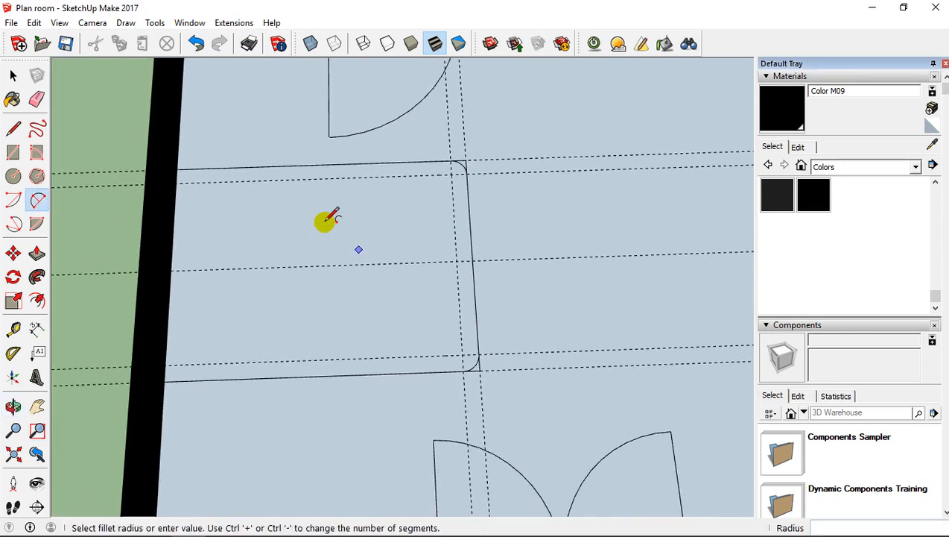
{"action": "left_click", "coordinate": [35, 23]}
{"action": "left_click", "coordinate": [80, 151]}
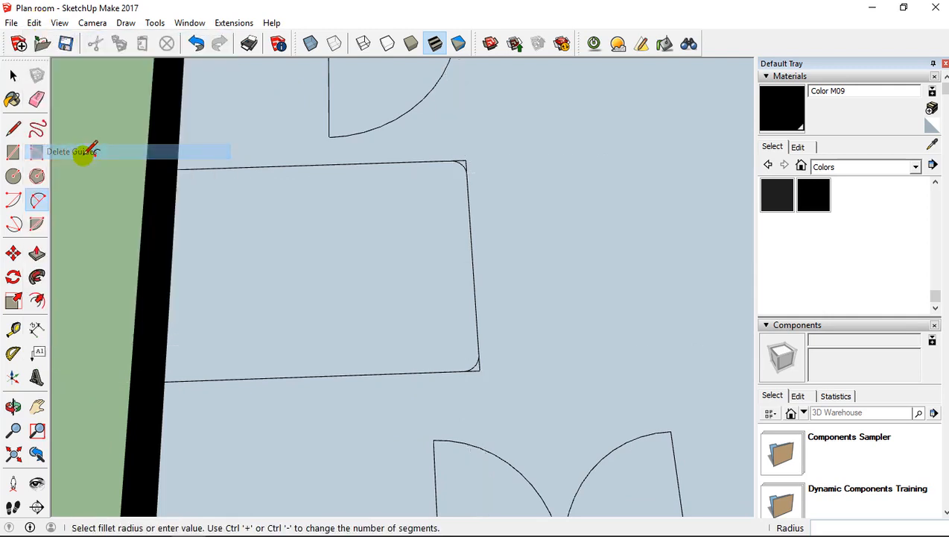
Step: Erase the leftover square corner edges outside the two arcs on the furniture outline's right side
{"action": "left_click", "coordinate": [36, 99]}
{"action": "scroll", "coordinate": [481, 158], "scroll_direction": "up", "scroll_amount": 6}
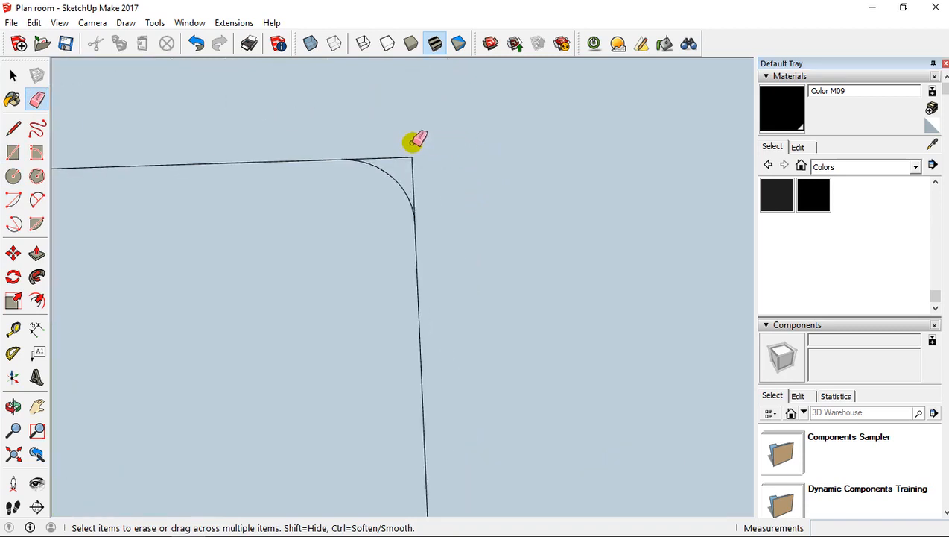
{"action": "mouse_move", "coordinate": [412, 142]}
{"action": "left_mouse_down"}
{"action": "mouse_move", "coordinate": [403, 181]}
{"action": "mouse_move", "coordinate": [428, 214]}
{"action": "left_mouse_up"}
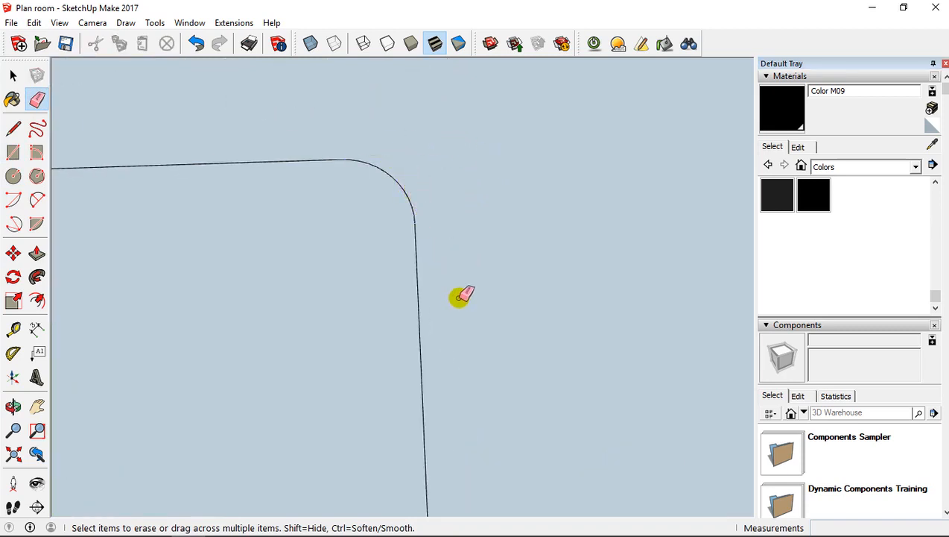
{"action": "mouse_move", "coordinate": [461, 297]}
{"action": "middle_mouse_down"}
{"action": "mouse_move", "coordinate": [479, 195]}
{"action": "mouse_move", "coordinate": [534, 339]}
{"action": "mouse_move", "coordinate": [520, 354]}
{"action": "mouse_move", "coordinate": [530, 367]}
{"action": "mouse_move", "coordinate": [524, 292]}
{"action": "mouse_move", "coordinate": [542, 377]}
{"action": "mouse_move", "coordinate": [538, 214]}
{"action": "mouse_move", "coordinate": [470, 368]}
{"action": "middle_mouse_up"}
{"action": "left_click_drag", "start_coordinate": [455, 371], "coordinate": [426, 403]}
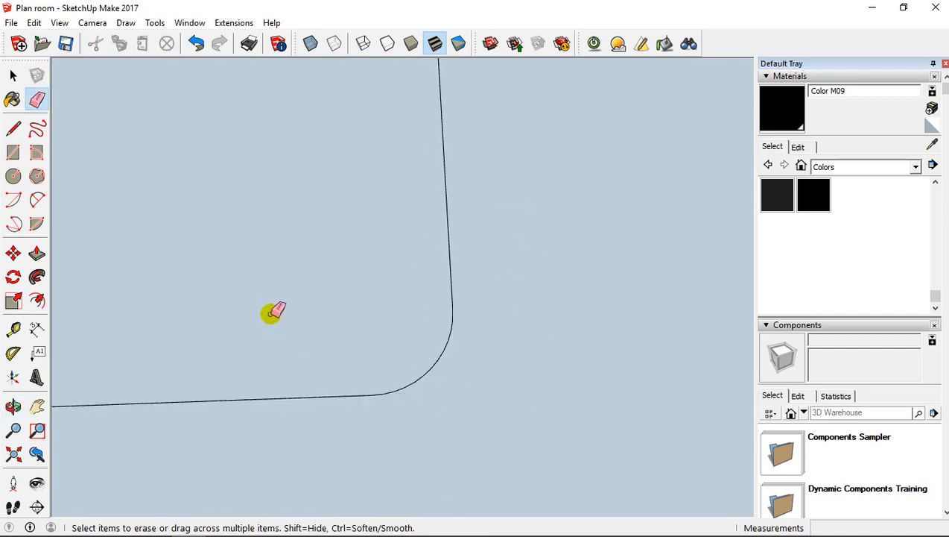
Step: Create a vertical guide line 40 cm into the furniture outline from the left wall's inner edge
{"action": "scroll", "coordinate": [272, 308], "scroll_direction": "down", "scroll_amount": 4}
{"action": "mouse_move", "coordinate": [239, 256]}
{"action": "middle_mouse_down", "text": "shift"}
{"action": "mouse_move", "coordinate": [441, 259]}
{"action": "mouse_move", "coordinate": [331, 316]}
{"action": "mouse_move", "coordinate": [275, 221]}
{"action": "mouse_move", "coordinate": [303, 246]}
{"action": "middle_mouse_up", "text": "shift"}
{"action": "scroll", "coordinate": [280, 230], "scroll_direction": "down", "scroll_amount": 3}
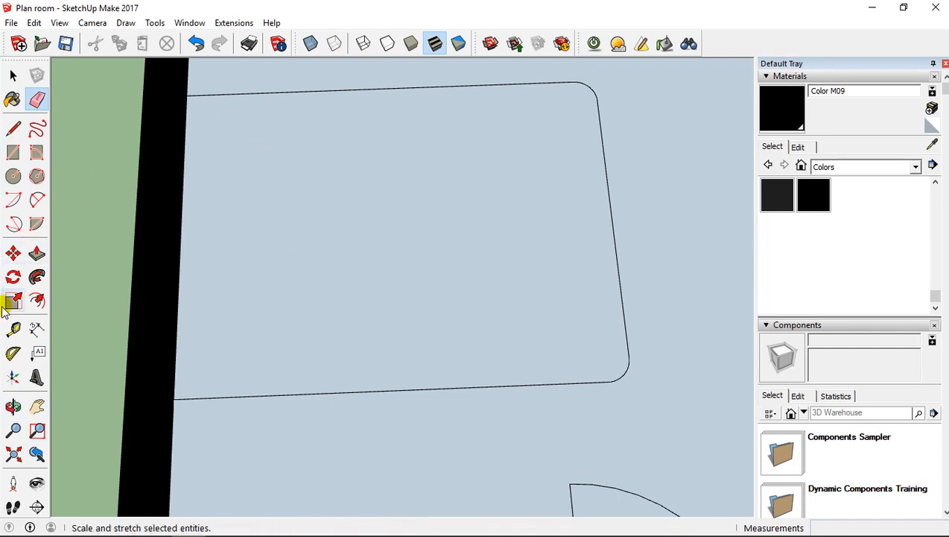
{"action": "left_click", "coordinate": [14, 332]}
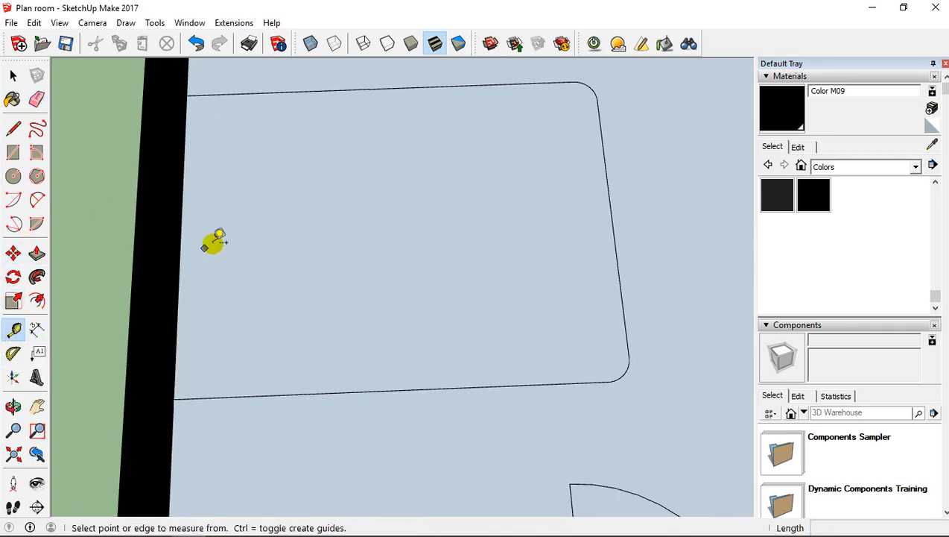
{"action": "left_click", "coordinate": [179, 246]}
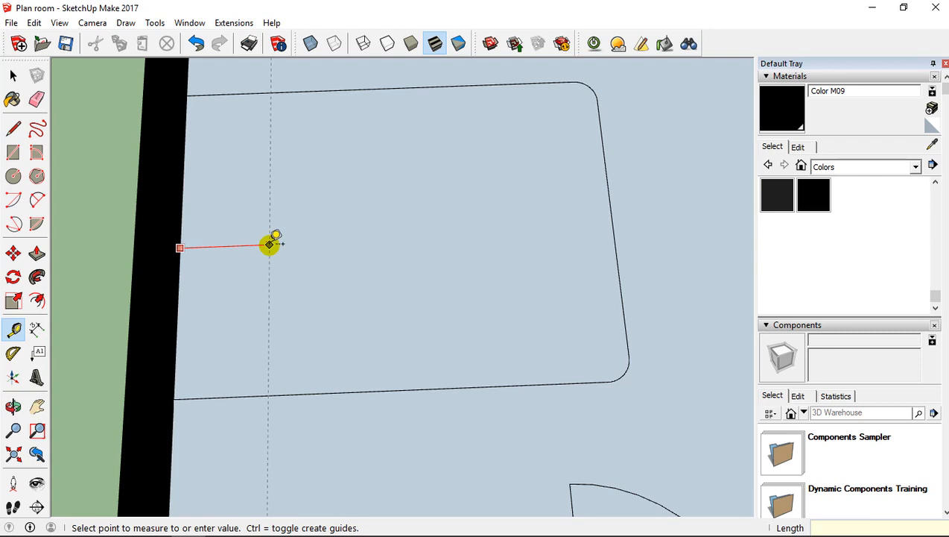
{"action": "left_click", "coordinate": [271, 244]}
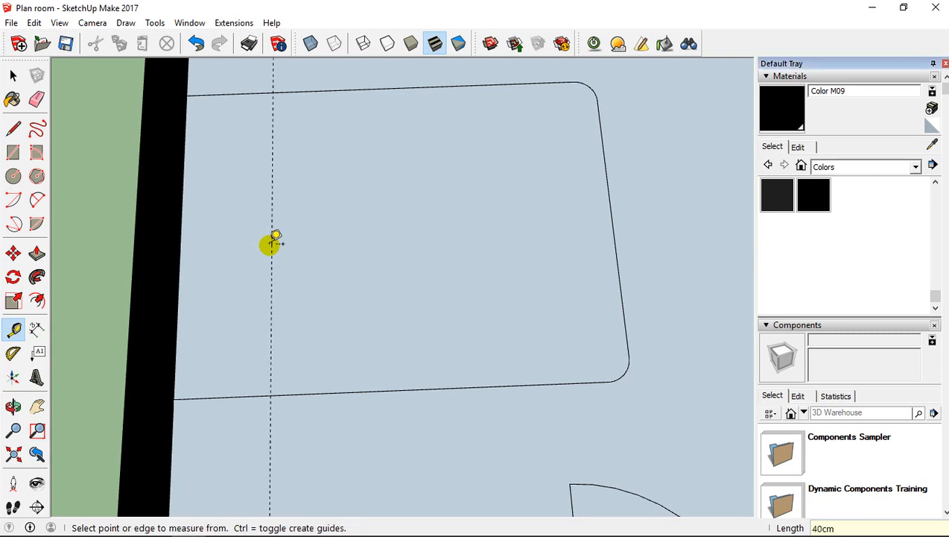
Step: Draw a line along the vertical guide from the outline's upper edge to its lower edge
{"action": "scroll", "coordinate": [272, 231], "scroll_direction": "down", "scroll_amount": 2}
{"action": "scroll", "coordinate": [271, 210], "scroll_direction": "up", "scroll_amount": 1}
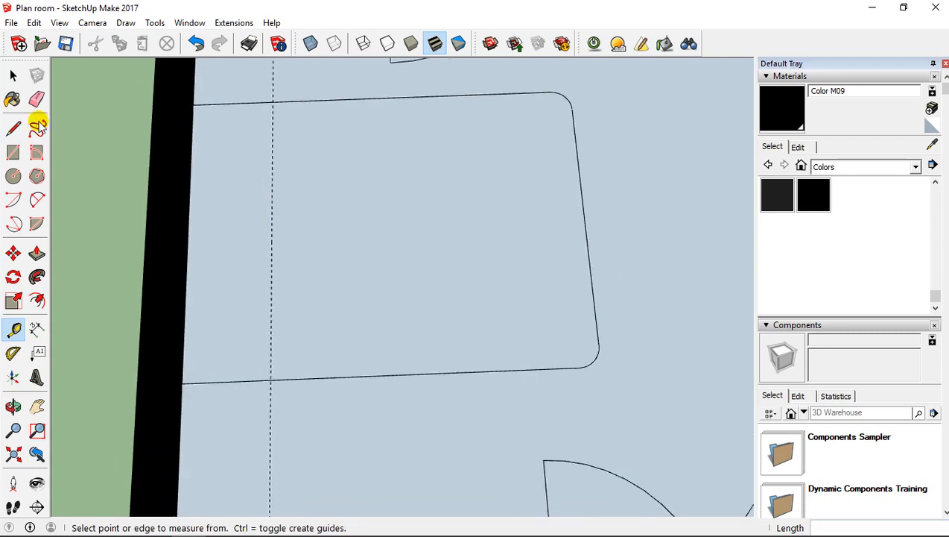
{"action": "left_click", "coordinate": [13, 128]}
{"action": "left_click", "coordinate": [273, 101]}
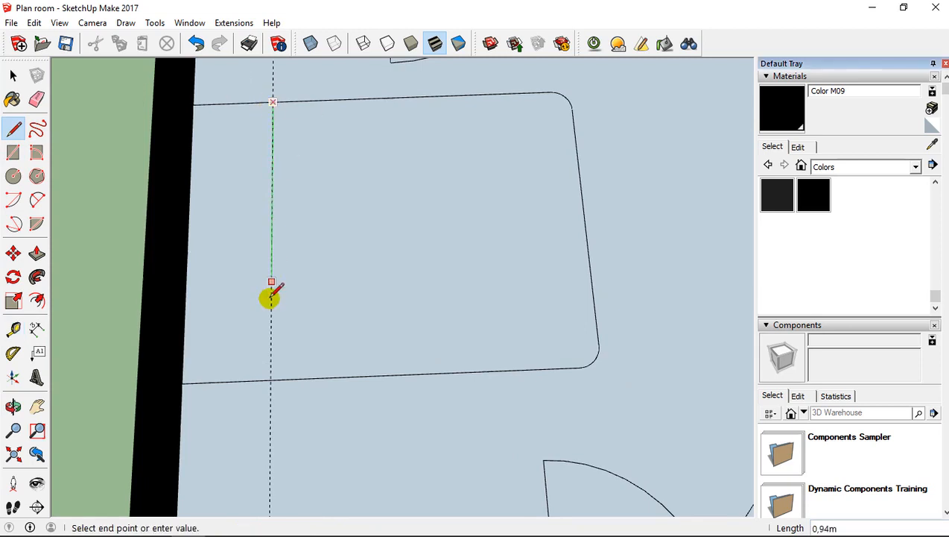
{"action": "left_click", "coordinate": [271, 378]}
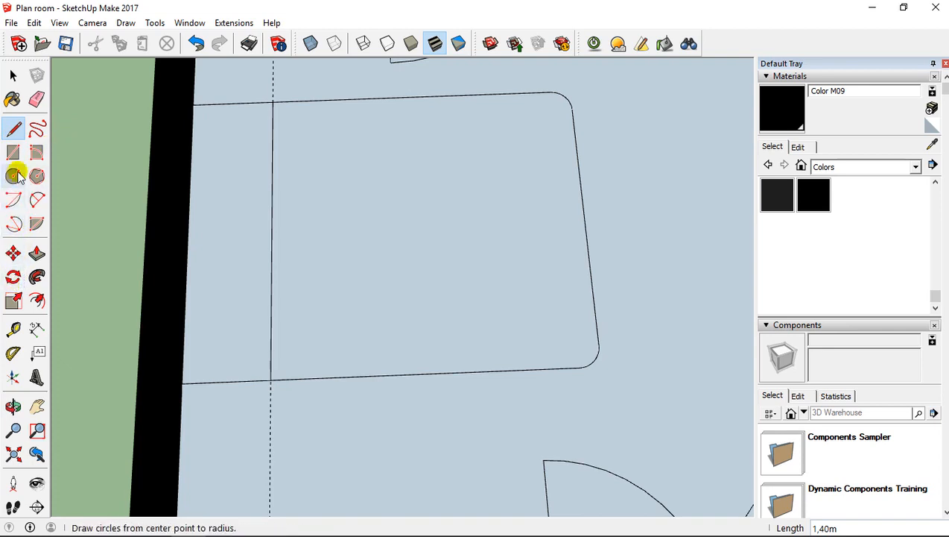
Step: Create a vertical guide line 5 cm from the new dividing line, on the side toward the left wall
{"action": "left_click", "coordinate": [16, 330]}
{"action": "left_click", "coordinate": [272, 233]}
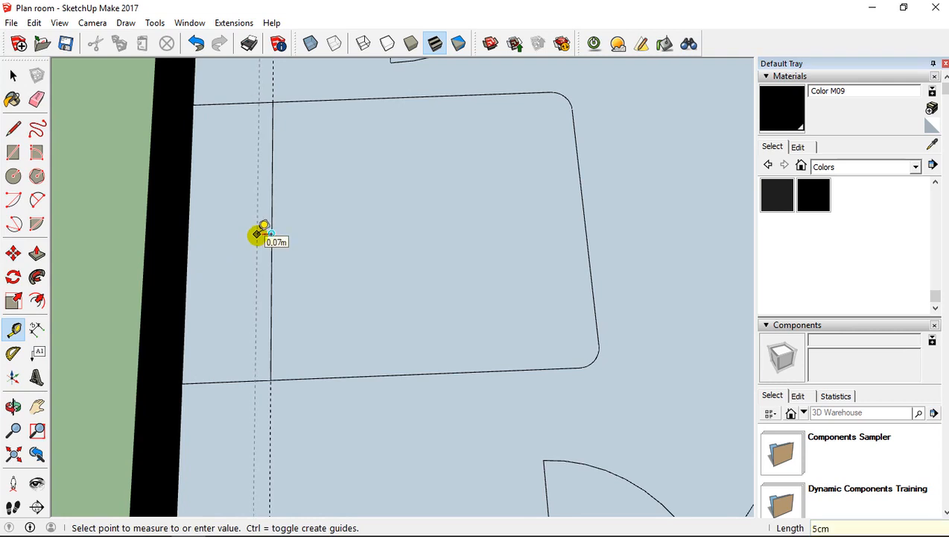
{"action": "left_click", "coordinate": [259, 234]}
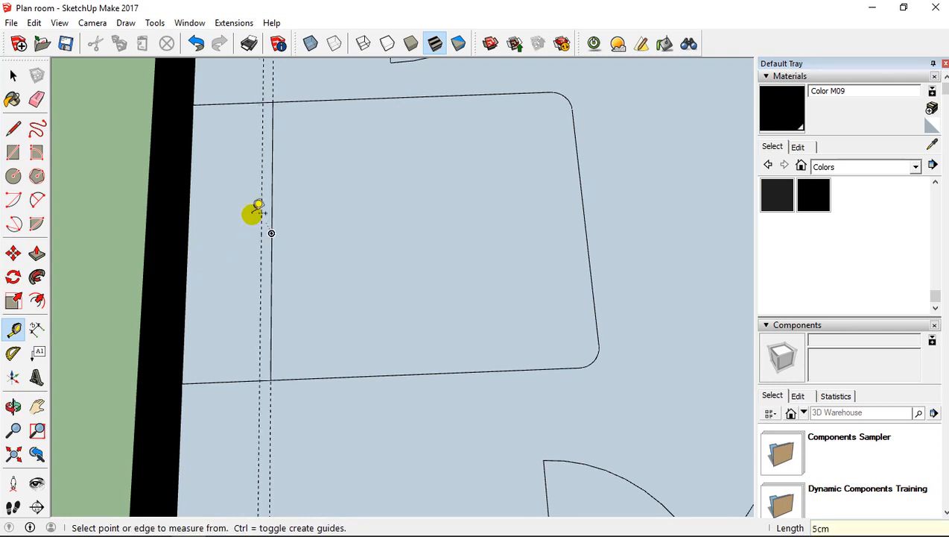
Step: Create horizontal guide lines 10 cm inside the furniture outline's upper and lower edges
{"action": "left_click", "coordinate": [233, 103]}
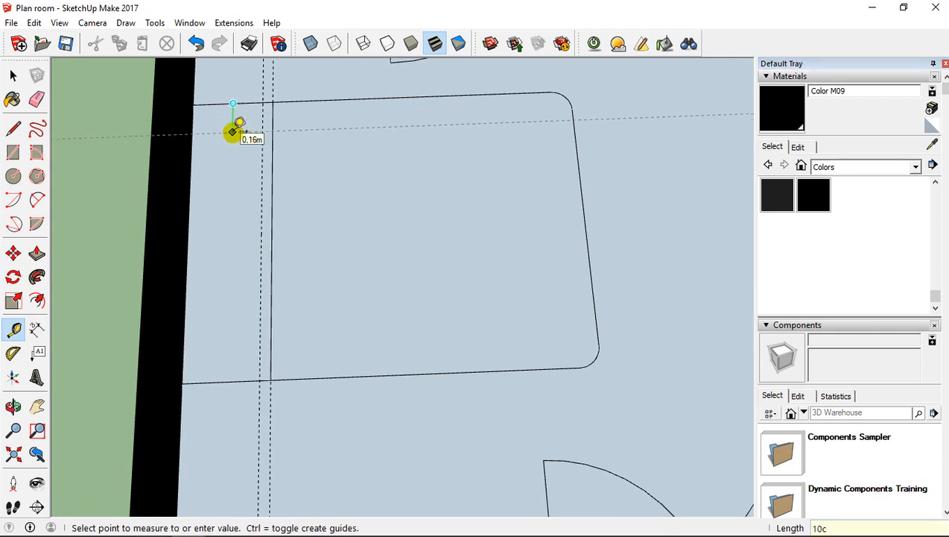
{"action": "left_click", "coordinate": [233, 132]}
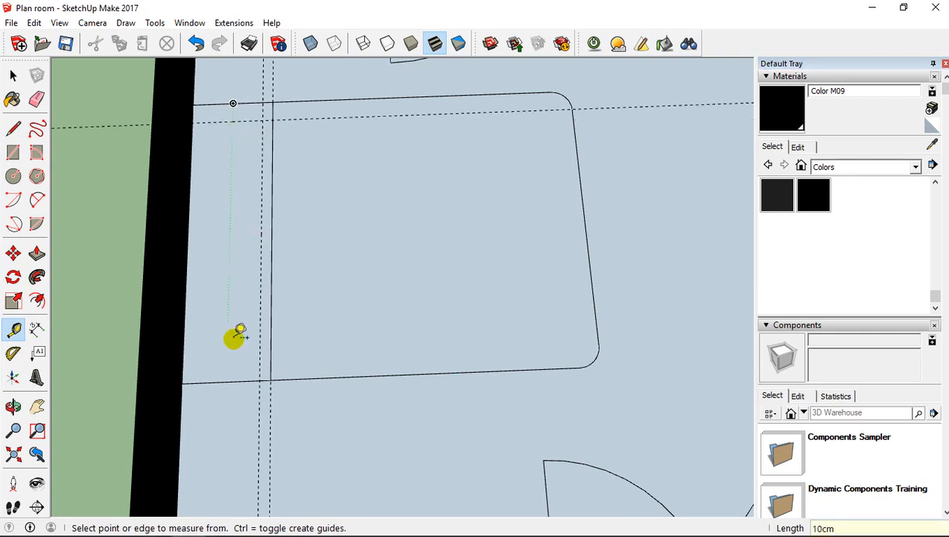
{"action": "left_click", "coordinate": [226, 380]}
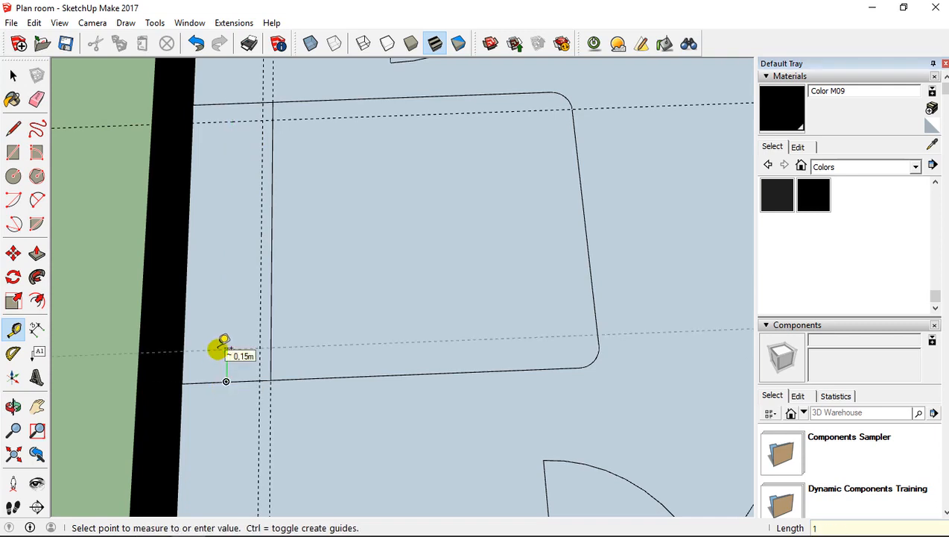
{"action": "left_click", "coordinate": [225, 347]}
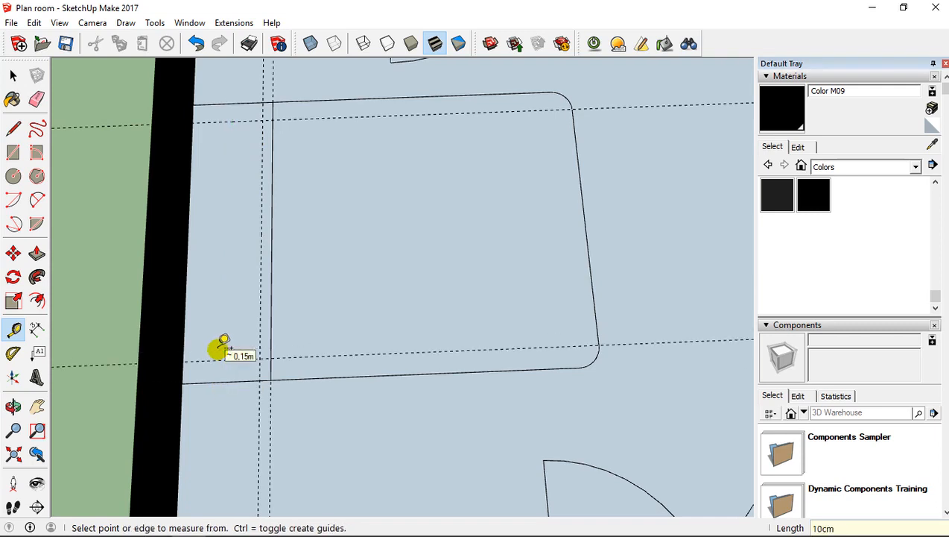
Step: Create horizontal guides inside the furniture outline, 40 cm below the upper inner guide and 50 cm above the lower inner guide
{"action": "left_click", "coordinate": [221, 122]}
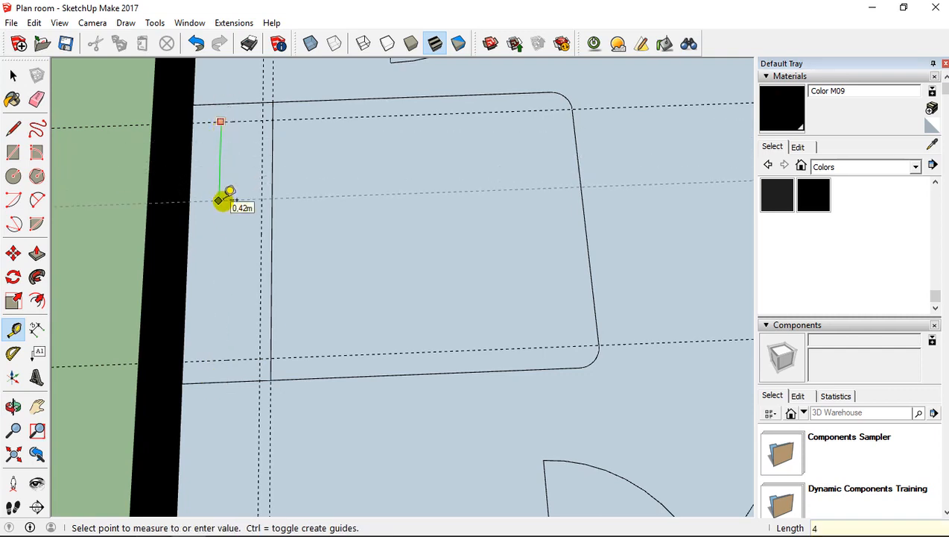
{"action": "left_click", "coordinate": [222, 200]}
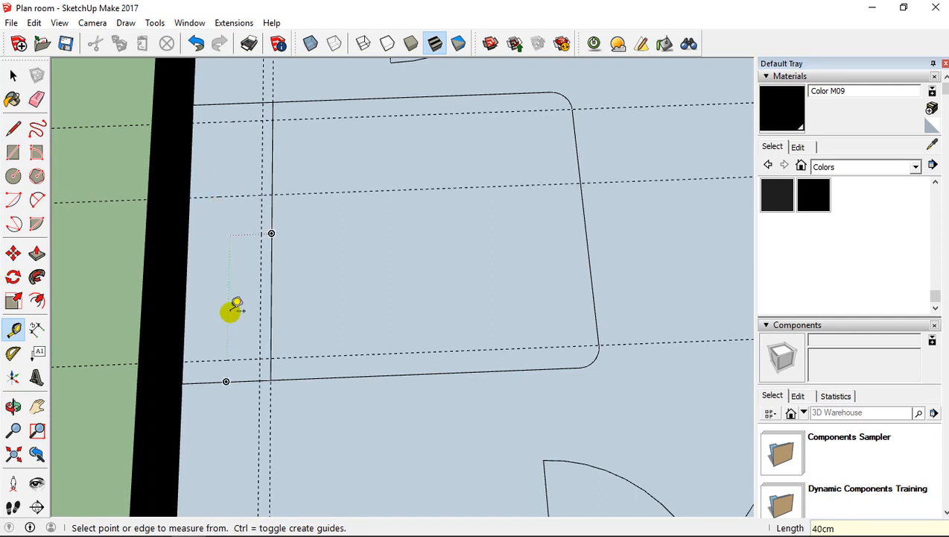
{"action": "left_click", "coordinate": [216, 359]}
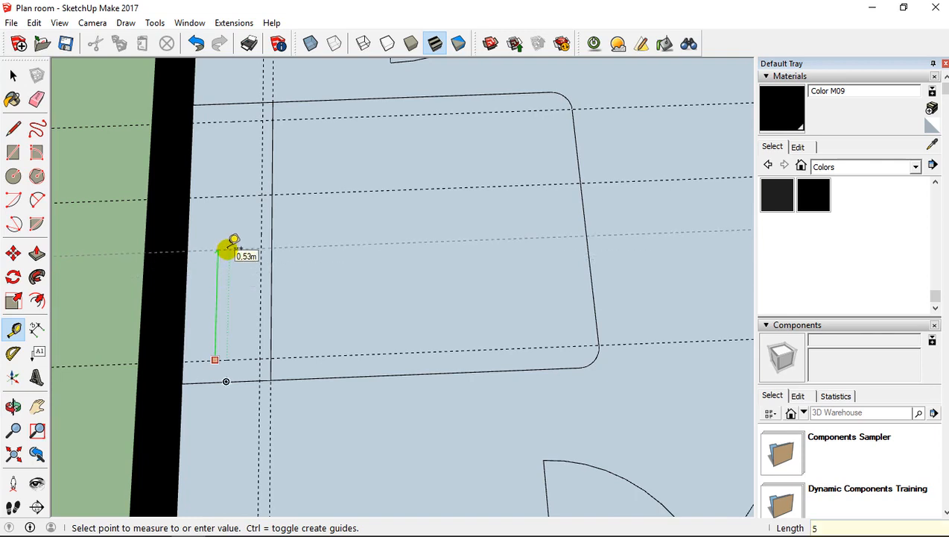
{"action": "key", "text": "Return"}
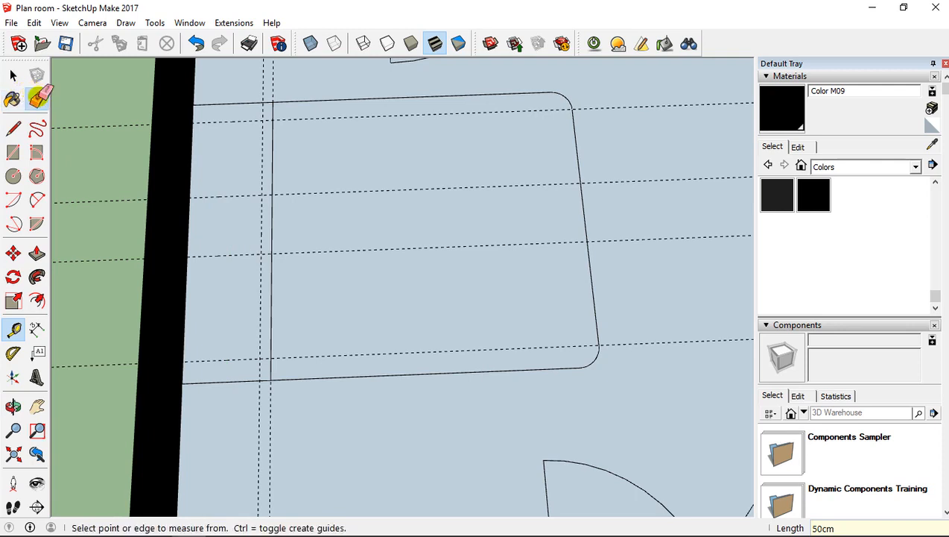
Step: Replace the 40 cm offset guide with a horizontal guide 50 cm below the upper inner guide
{"action": "left_click", "coordinate": [37, 97]}
{"action": "left_click", "coordinate": [214, 193]}
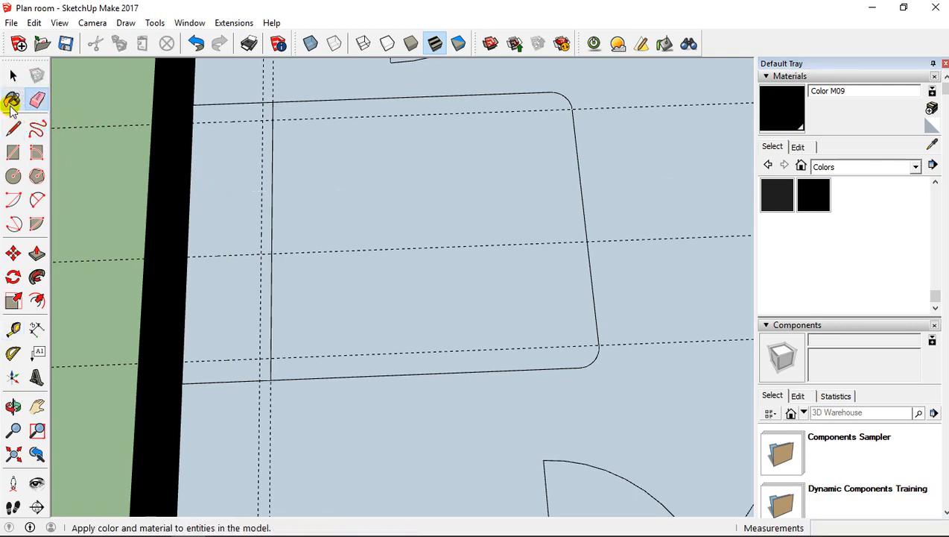
{"action": "left_click", "coordinate": [14, 328]}
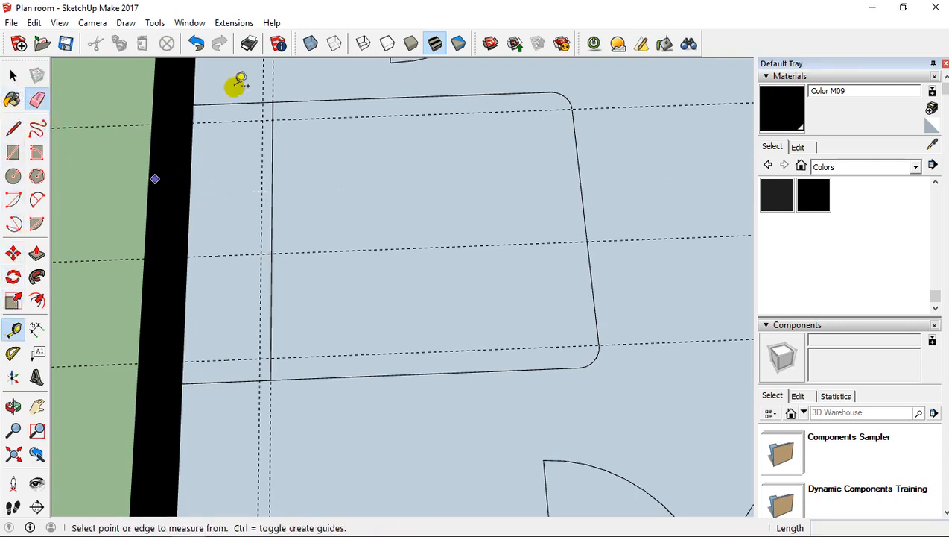
{"action": "left_click", "coordinate": [222, 121]}
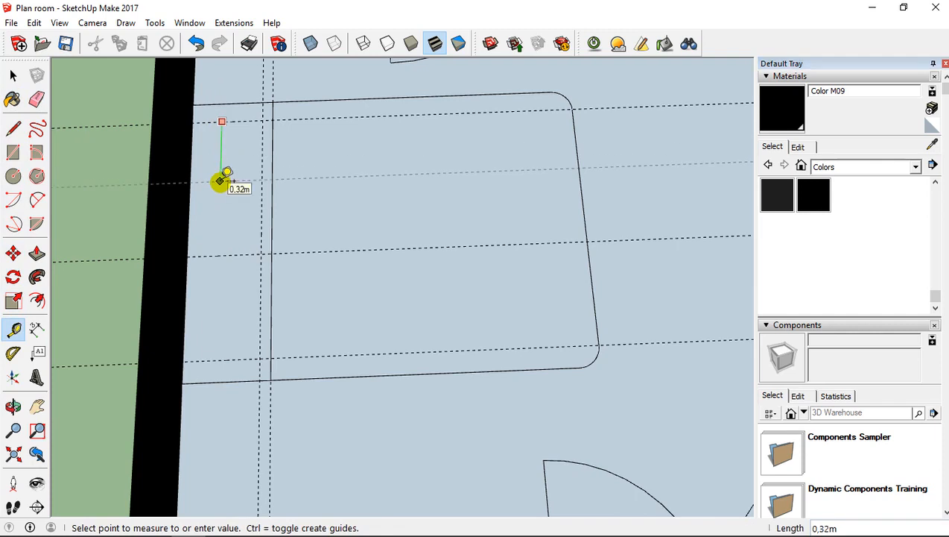
{"action": "type", "text": "50cm"}
{"action": "key", "text": "Return"}
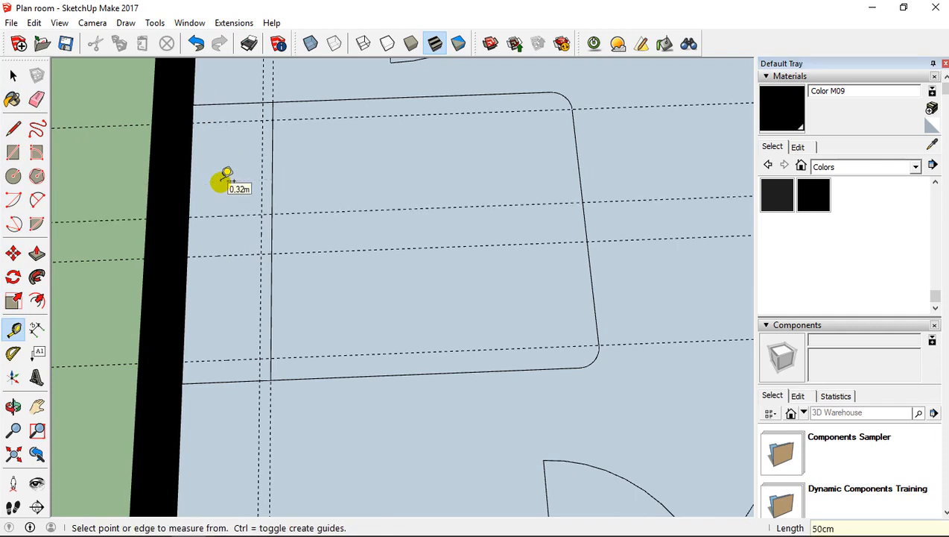
Step: Try to draw the upper pillow rectangle, about 53 by 35 cm, from the wall's inner edge to the vertical guide
{"action": "left_click", "coordinate": [13, 153]}
{"action": "left_click", "coordinate": [193, 122]}
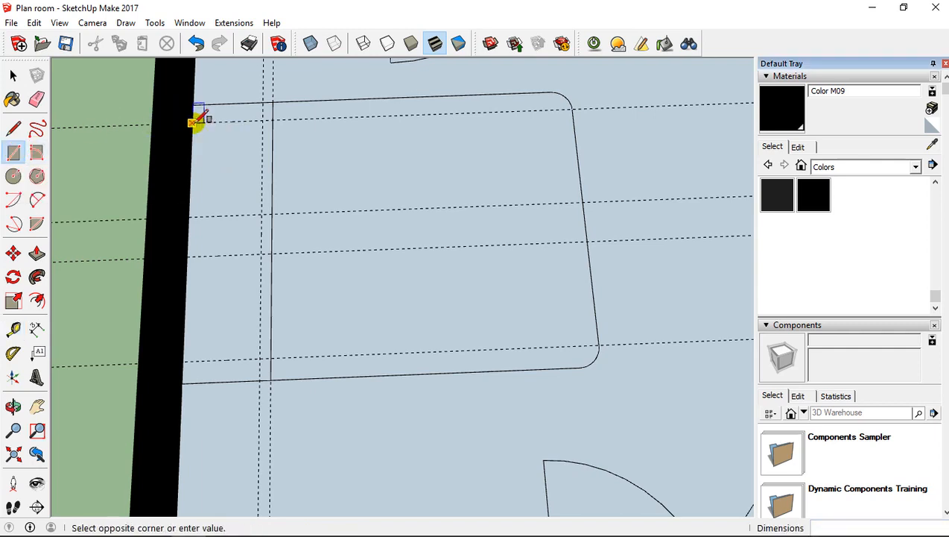
{"action": "left_click", "coordinate": [261, 217]}
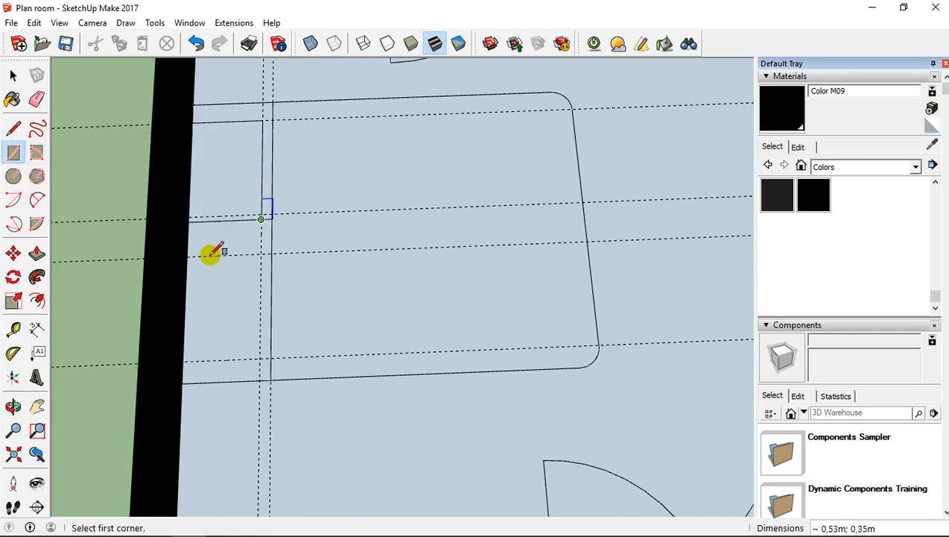
Step: Draw two pillow rectangles of 50 by 35 cm between the guides, one above the other against the left wall
{"action": "left_click", "coordinate": [193, 122]}
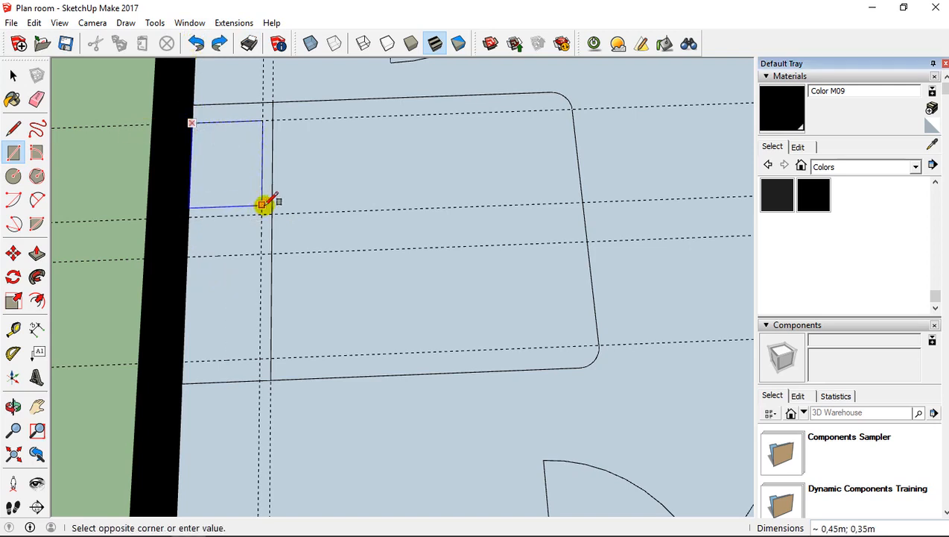
{"action": "left_click", "coordinate": [261, 217]}
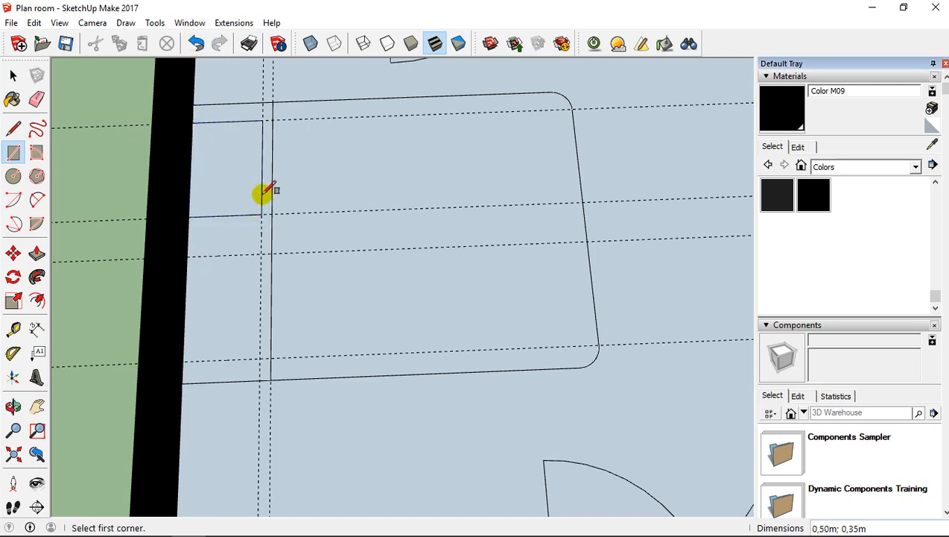
{"action": "left_click", "coordinate": [186, 256]}
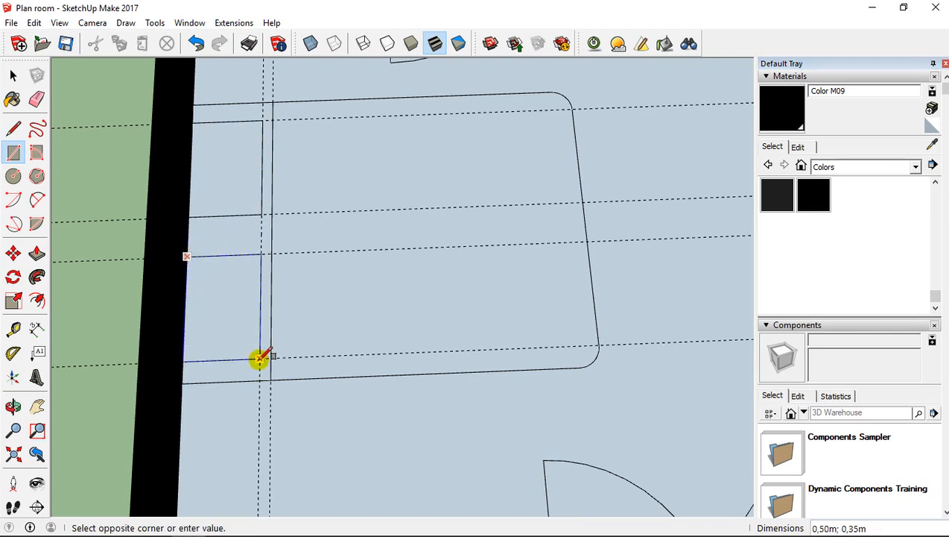
{"action": "left_click", "coordinate": [260, 358]}
Step: Delete all guides from the plan
{"action": "scroll", "coordinate": [287, 225], "scroll_direction": "down", "scroll_amount": 2}
{"action": "middle_click_drag", "start_coordinate": [290, 225], "coordinate": [299, 268]}
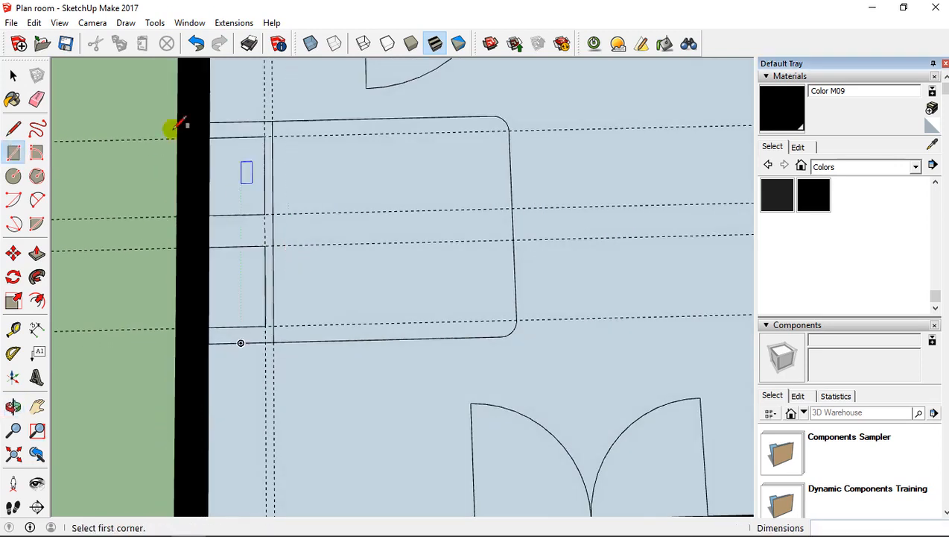
{"action": "left_click", "coordinate": [34, 22]}
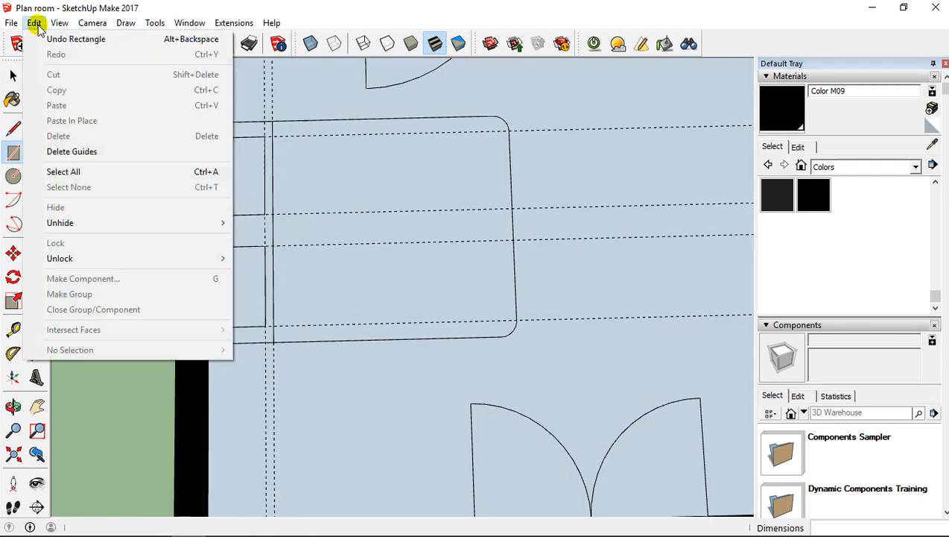
{"action": "left_click", "coordinate": [87, 153]}
{"action": "middle_click_drag", "start_coordinate": [333, 206], "coordinate": [275, 199]}
{"action": "middle_click_drag", "start_coordinate": [282, 248], "coordinate": [297, 261]}
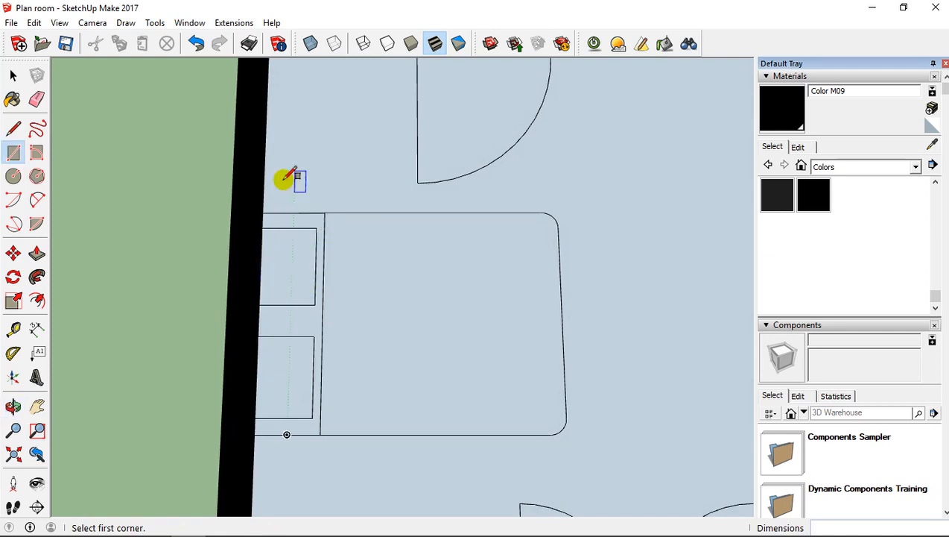
Step: Create a horizontal guide 40 cm above the bed outline and a vertical guide 40 cm from the left wall's inner edge
{"action": "left_click", "coordinate": [13, 330]}
{"action": "left_click", "coordinate": [293, 212]}
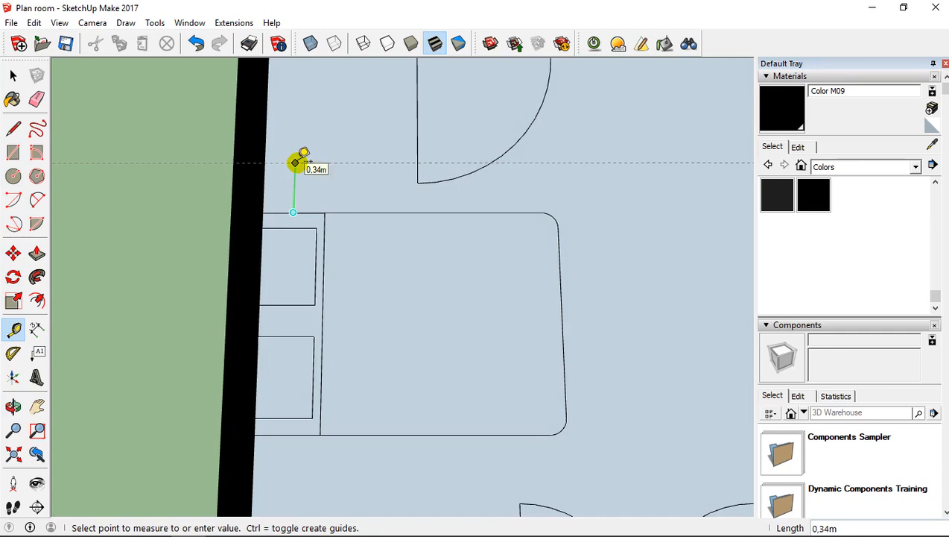
{"action": "type", "text": "40cm"}
{"action": "key", "text": "Return"}
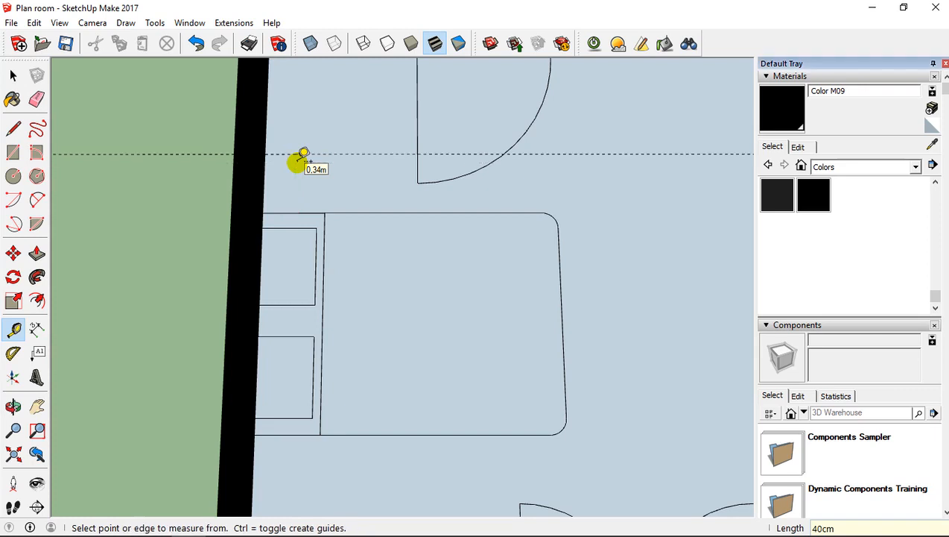
{"action": "left_click", "coordinate": [264, 182]}
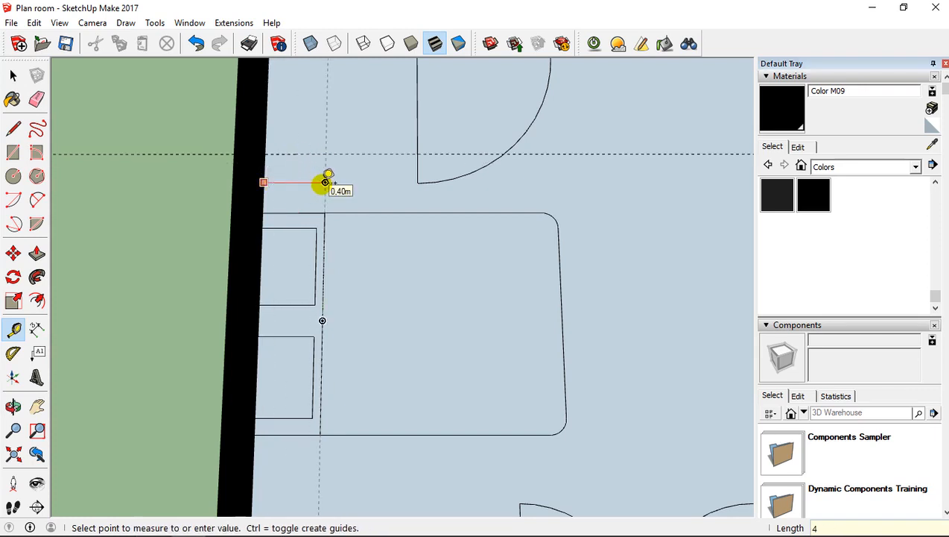
{"action": "left_click", "coordinate": [325, 181]}
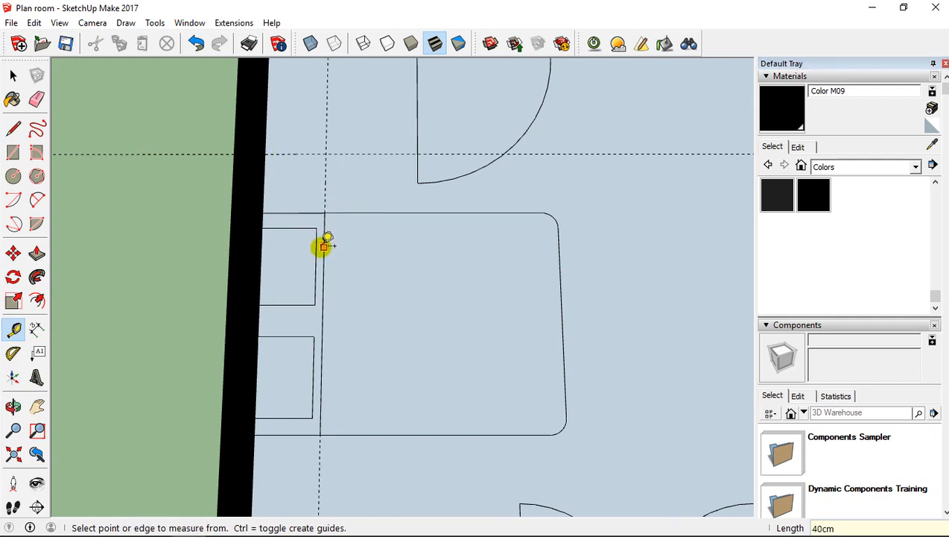
Step: Create a vertical guide 10 cm from the bed's dividing line, on the side away from the pillows
{"action": "left_click", "coordinate": [324, 250]}
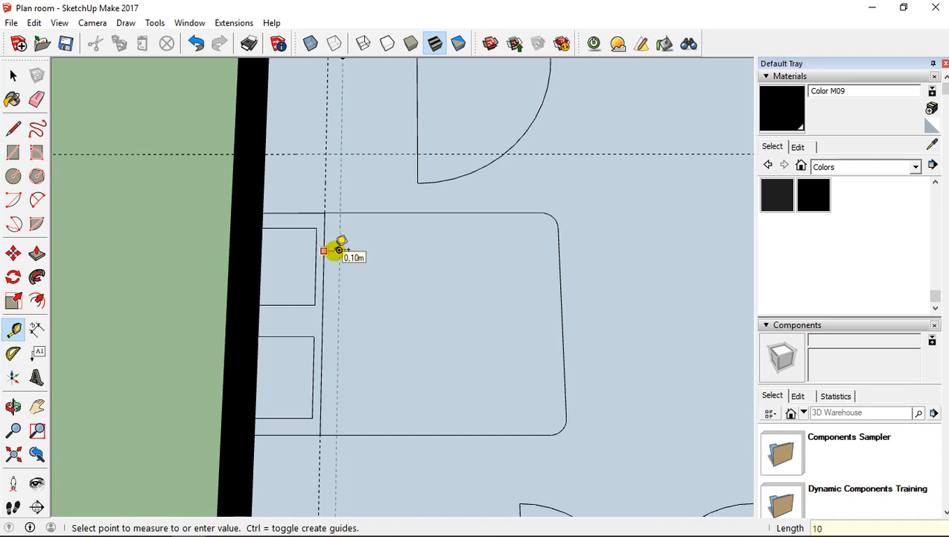
{"action": "left_click", "coordinate": [339, 250]}
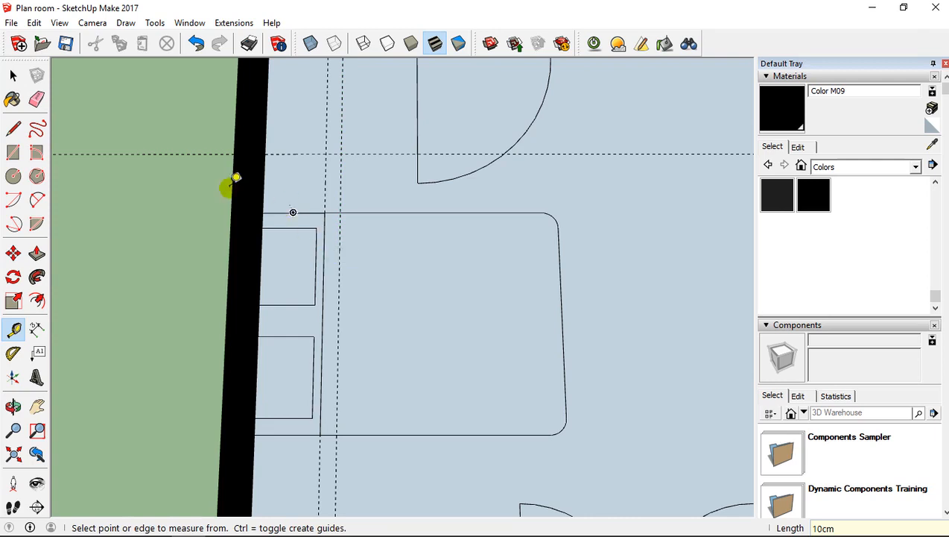
Step: Erase the bed's dividing line with the guide over it, and undo the removal of the 10 cm offset guide
{"action": "left_click", "coordinate": [13, 99]}
{"action": "left_click", "coordinate": [38, 100]}
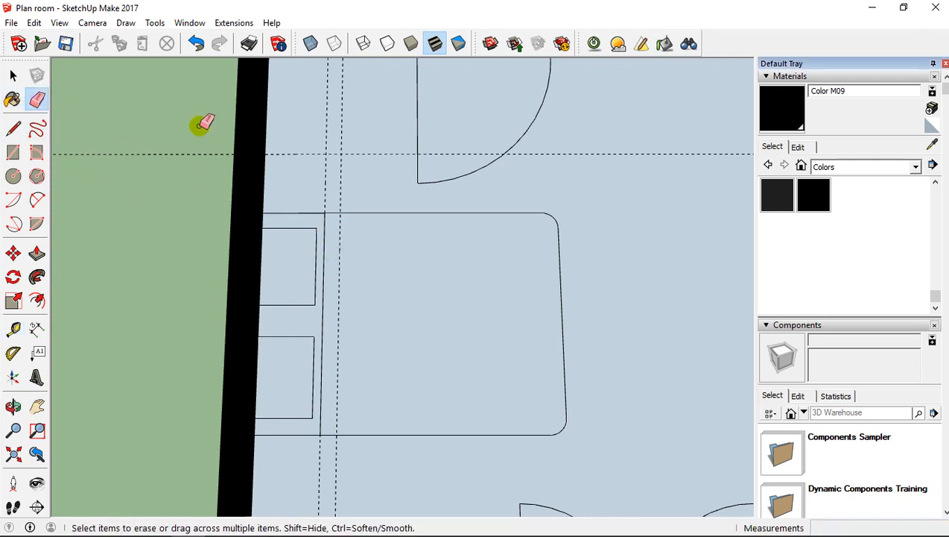
{"action": "left_click", "coordinate": [324, 229]}
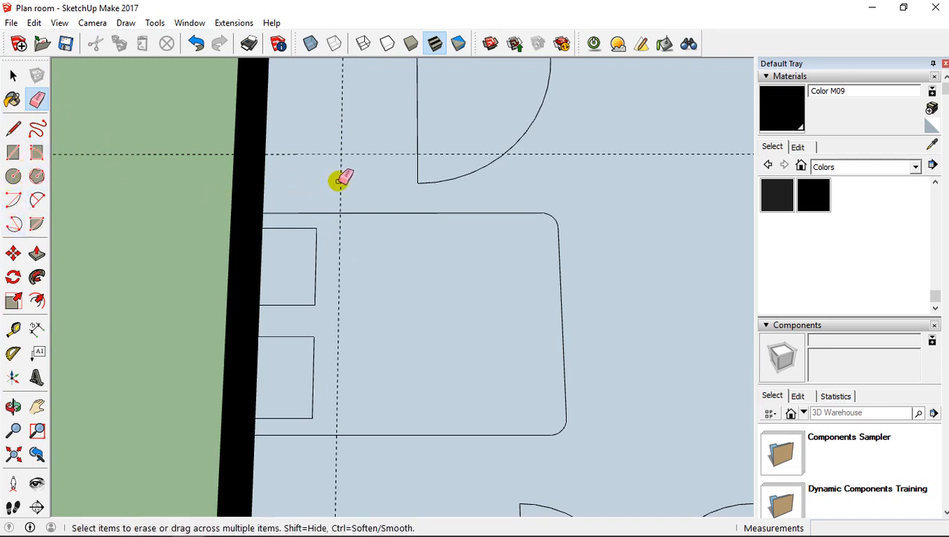
{"action": "mouse_move", "coordinate": [339, 181]}
{"action": "left_mouse_down"}
{"action": "mouse_move", "coordinate": [337, 205]}
{"action": "mouse_move", "coordinate": [278, 203]}
{"action": "left_mouse_up"}
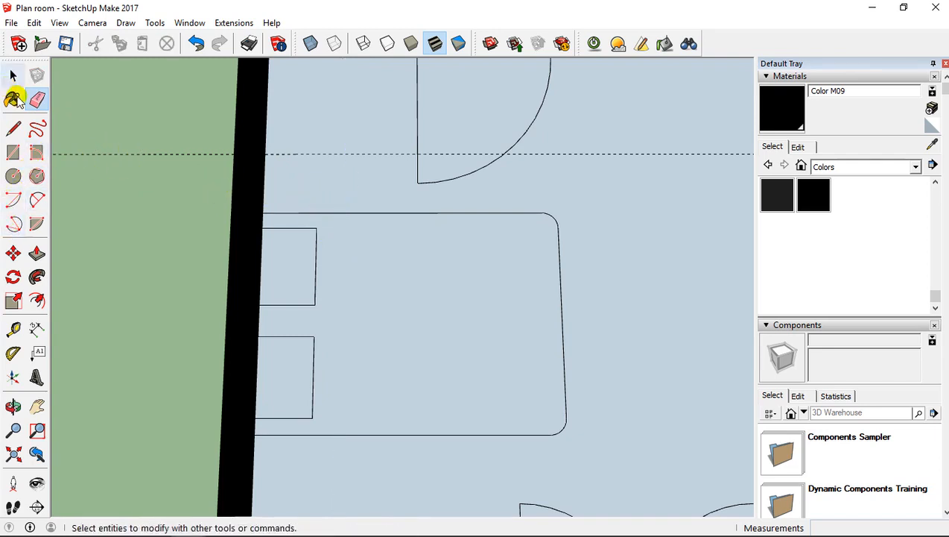
{"action": "left_click", "coordinate": [195, 43]}
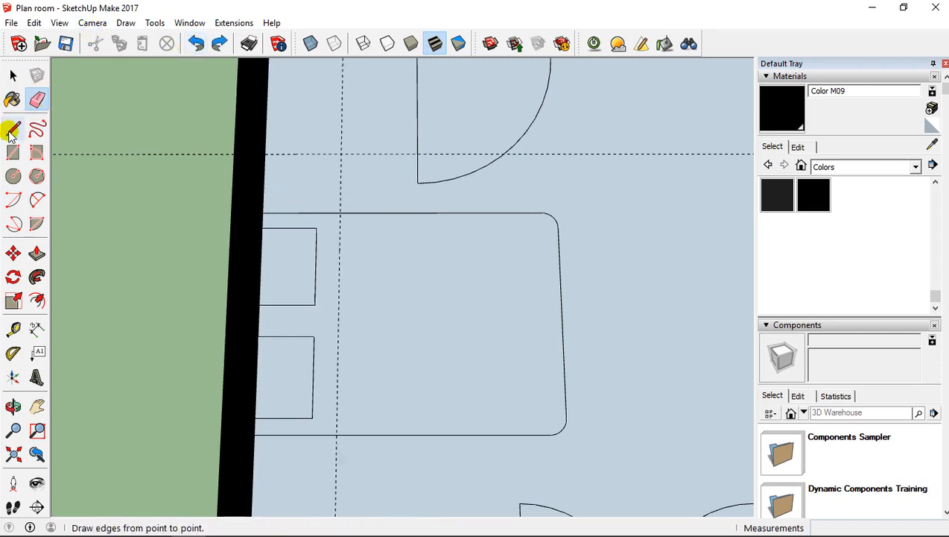
Step: Draw a new dividing line across the bed along the remaining vertical guide and erase that guide
{"action": "left_click", "coordinate": [13, 130]}
{"action": "left_click", "coordinate": [336, 435]}
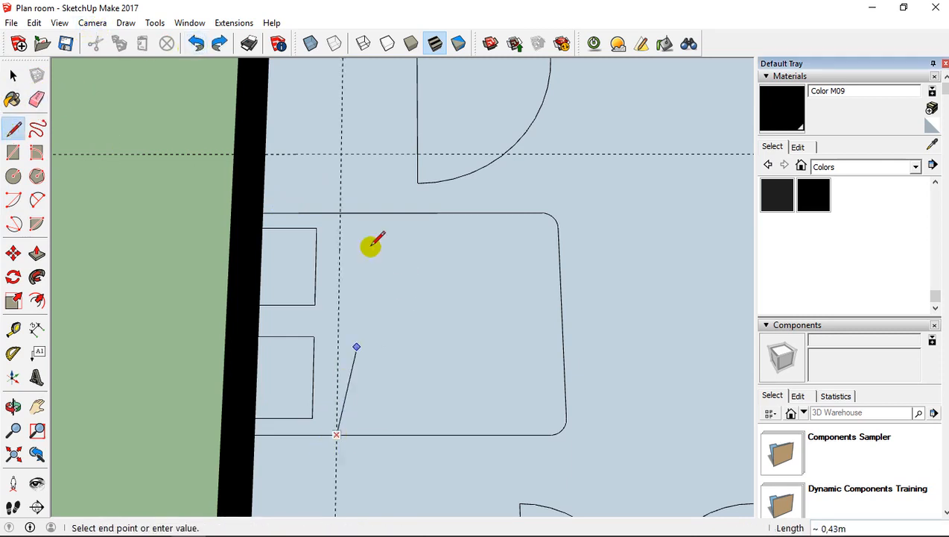
{"action": "left_click", "coordinate": [339, 211]}
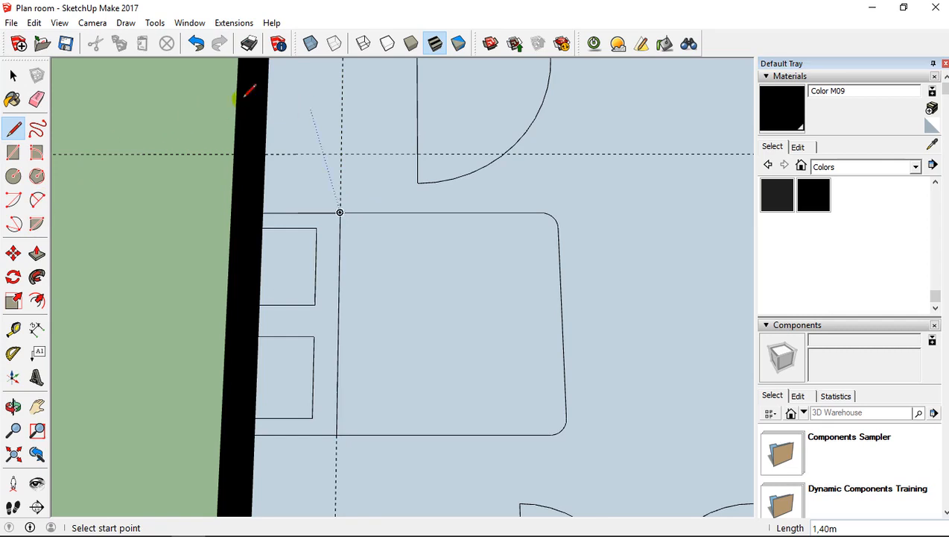
{"action": "left_click", "coordinate": [36, 99]}
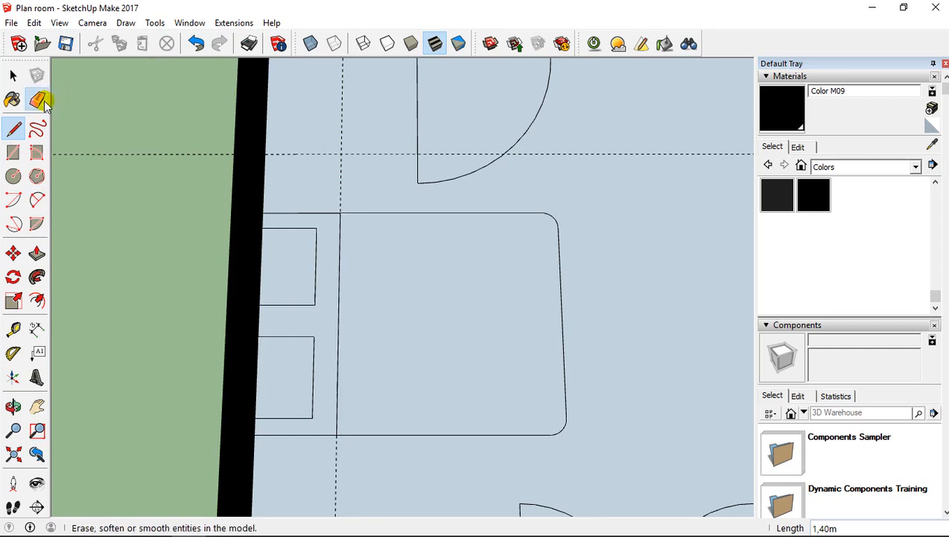
{"action": "left_click", "coordinate": [341, 189]}
Step: Create a new vertical guide 40 cm from the left wall's inner edge, beside the pillows
{"action": "left_click", "coordinate": [14, 328]}
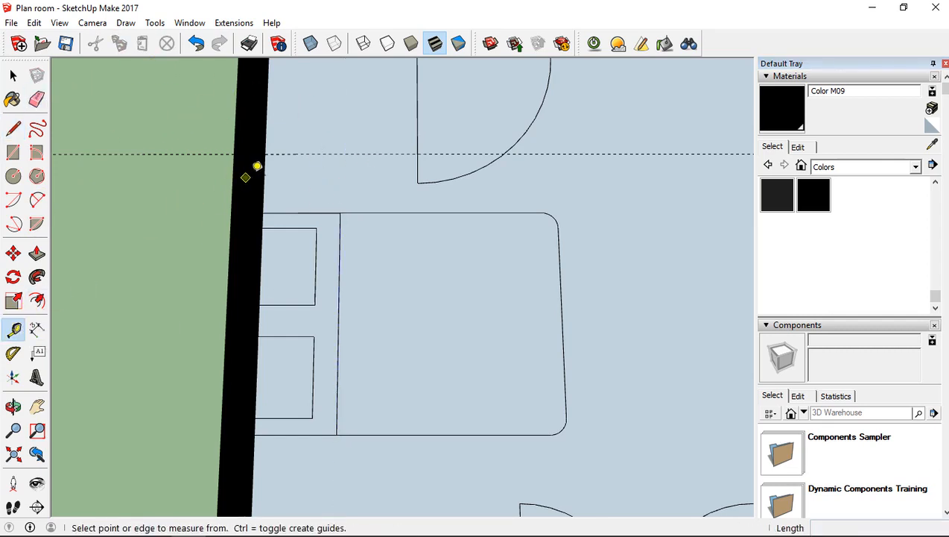
{"action": "left_click", "coordinate": [264, 187]}
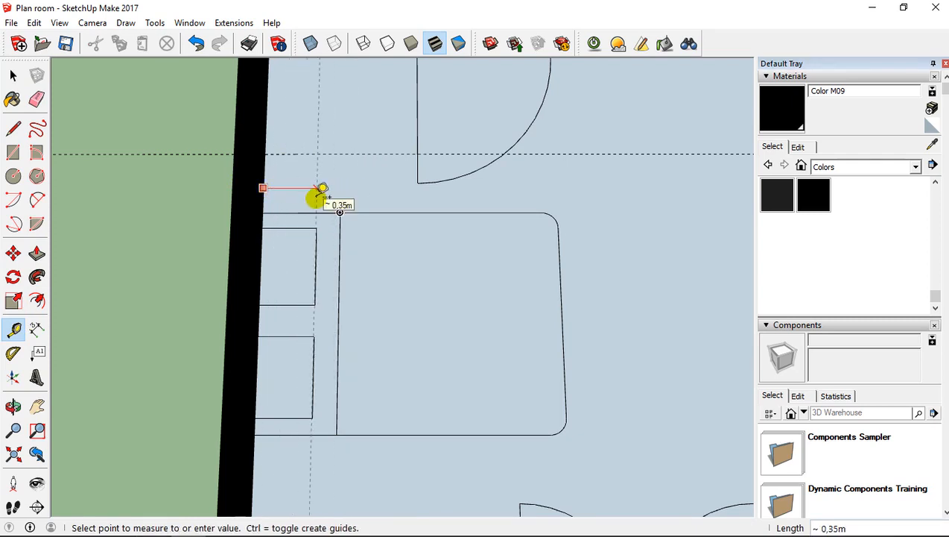
{"action": "type", "text": "40cm"}
{"action": "key", "text": "Return"}
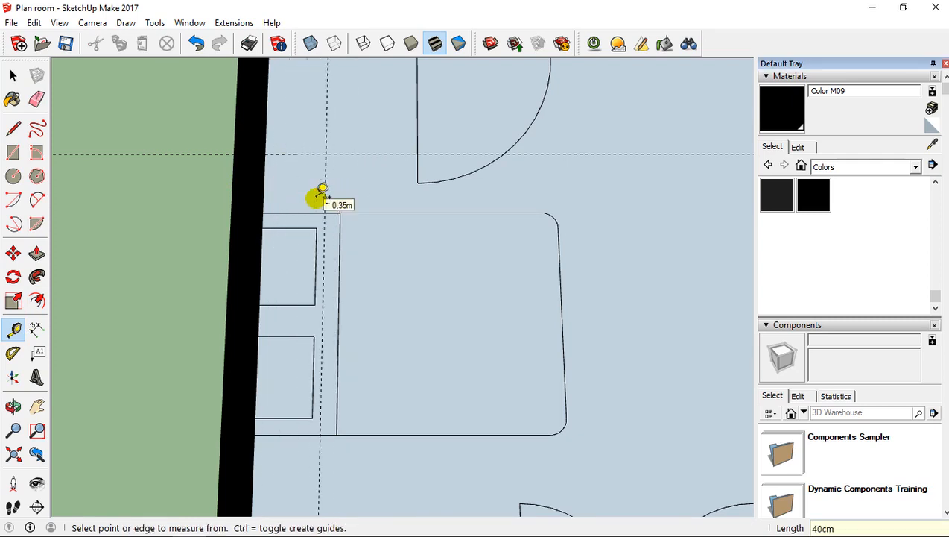
Step: Create a vertical guide about 26 cm from the left wall's inner edge, starting from the wall section below the bed
{"action": "key", "text": "o"}
{"action": "middle_click_drag", "start_coordinate": [383, 275], "coordinate": [382, 66], "text": "shift"}
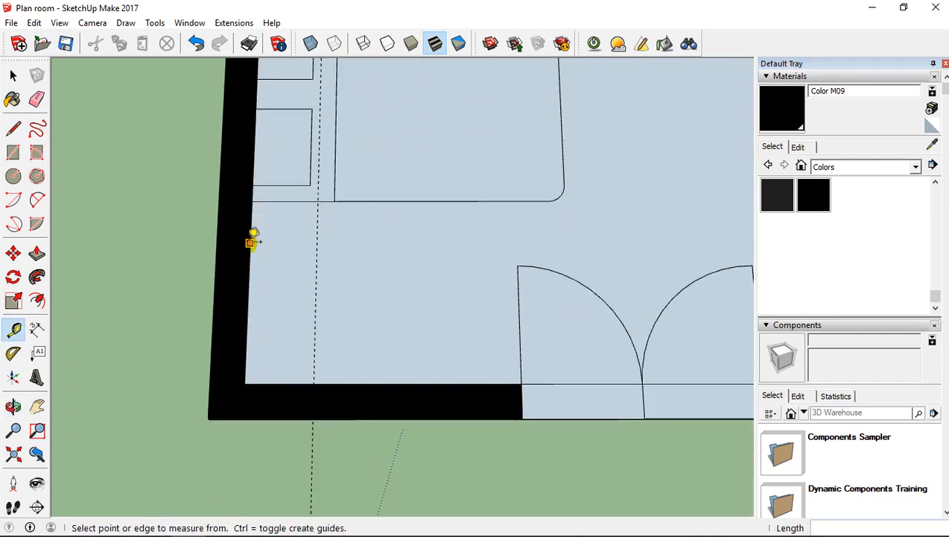
{"action": "left_click", "coordinate": [251, 242]}
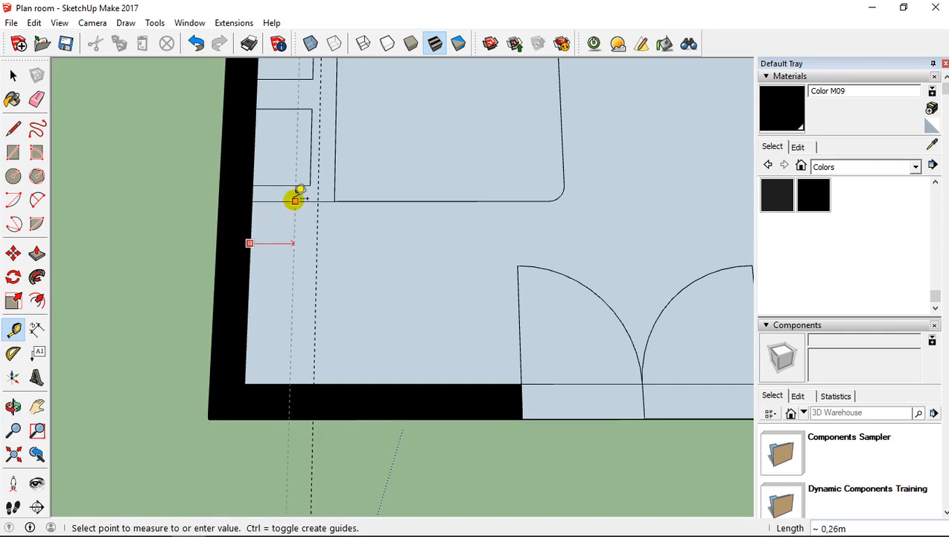
{"action": "left_click", "coordinate": [295, 199]}
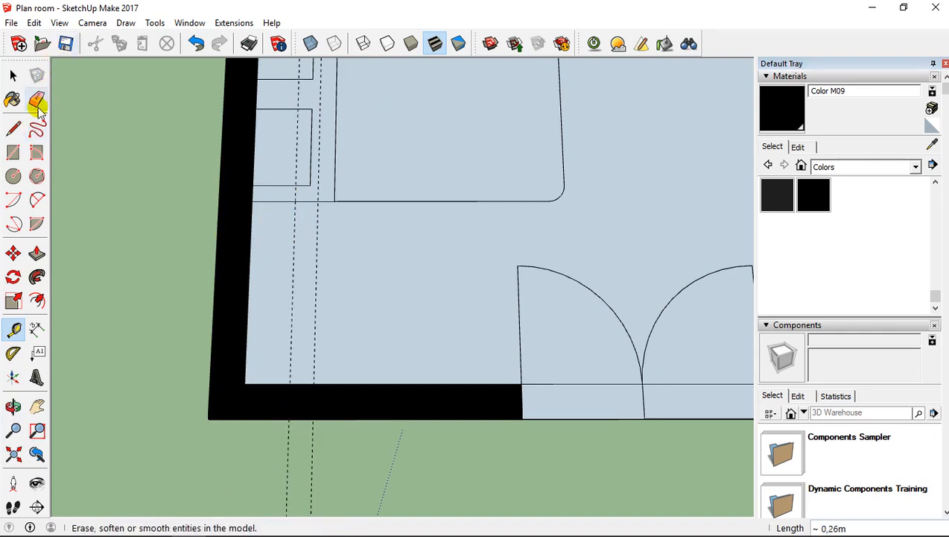
Step: Undo the last vertical guide and create a horizontal guide 40 cm below the bed's lower edge
{"action": "left_click", "coordinate": [195, 43]}
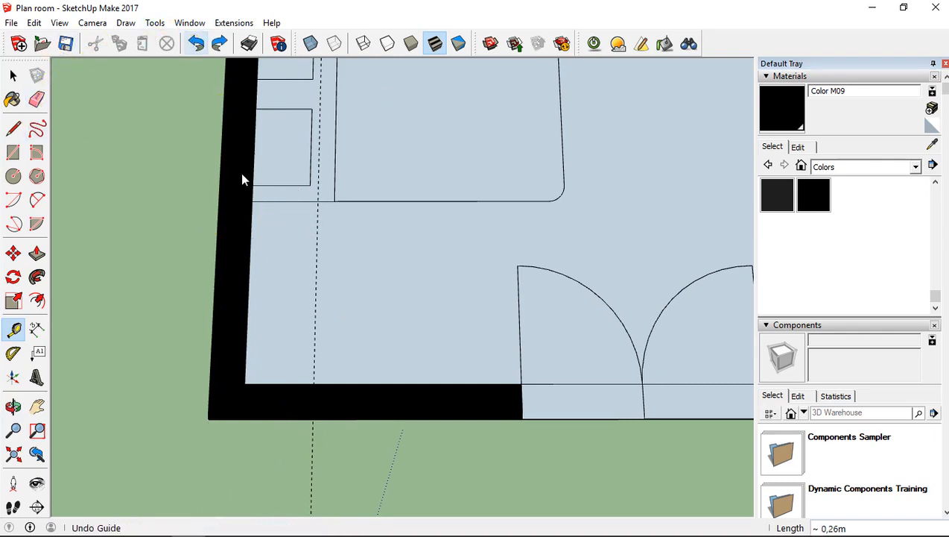
{"action": "left_click", "coordinate": [275, 200]}
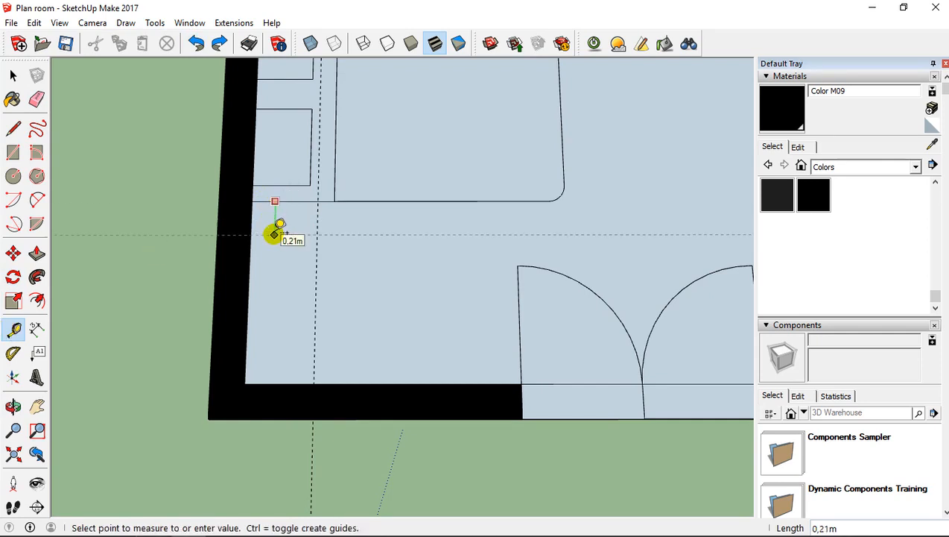
{"action": "type", "text": "40cm"}
{"action": "key", "text": "Return"}
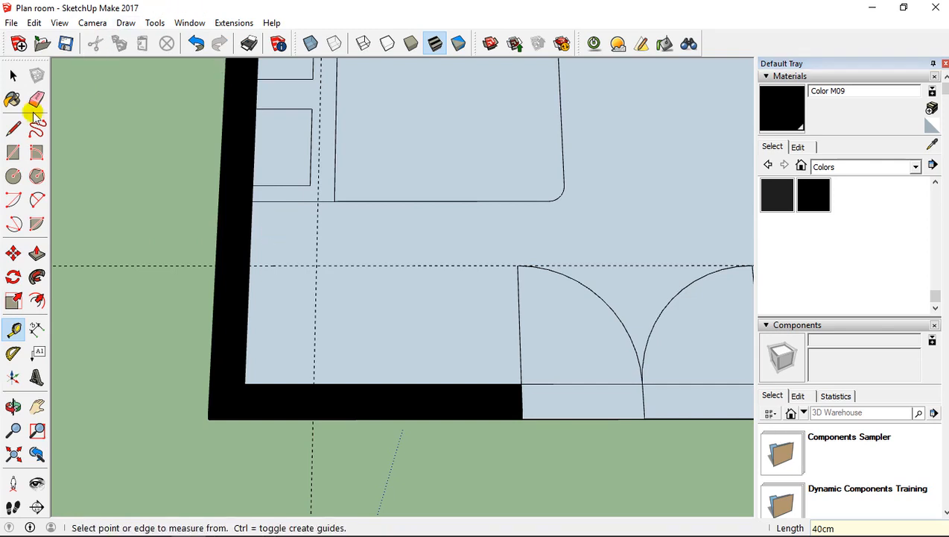
Step: Draw the lower bedside table's outline along the guides, from the left wall to the bed's lower edge
{"action": "left_click", "coordinate": [13, 129]}
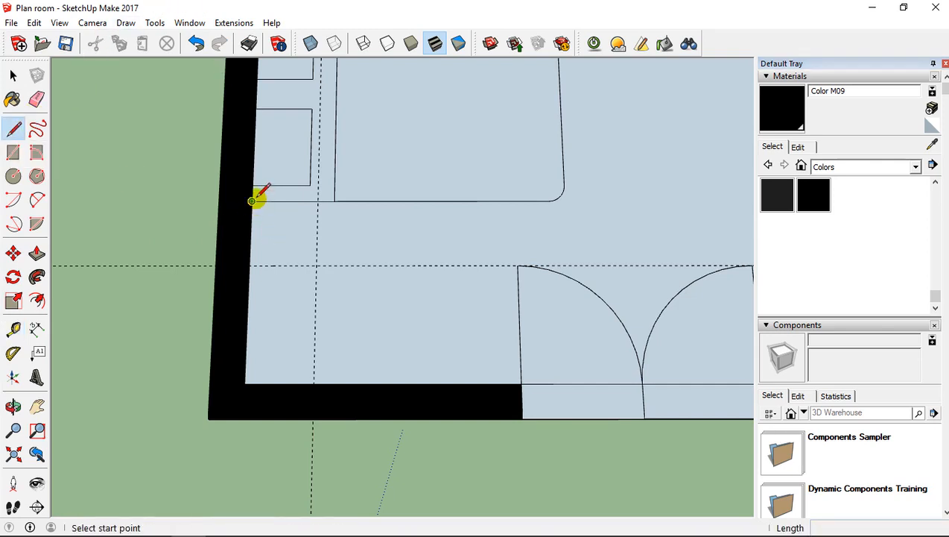
{"action": "left_click", "coordinate": [250, 265]}
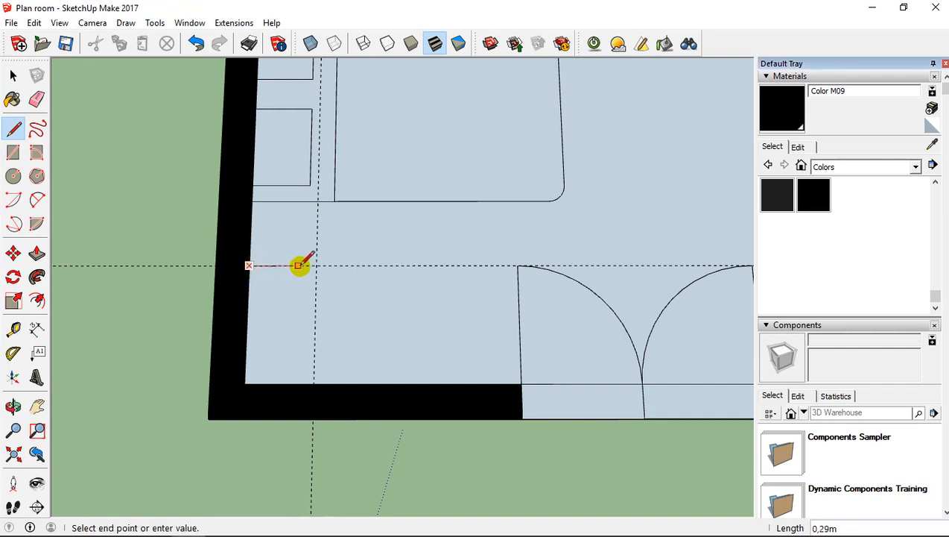
{"action": "left_click", "coordinate": [318, 199]}
{"action": "scroll", "coordinate": [323, 181], "scroll_direction": "up", "scroll_amount": 1}
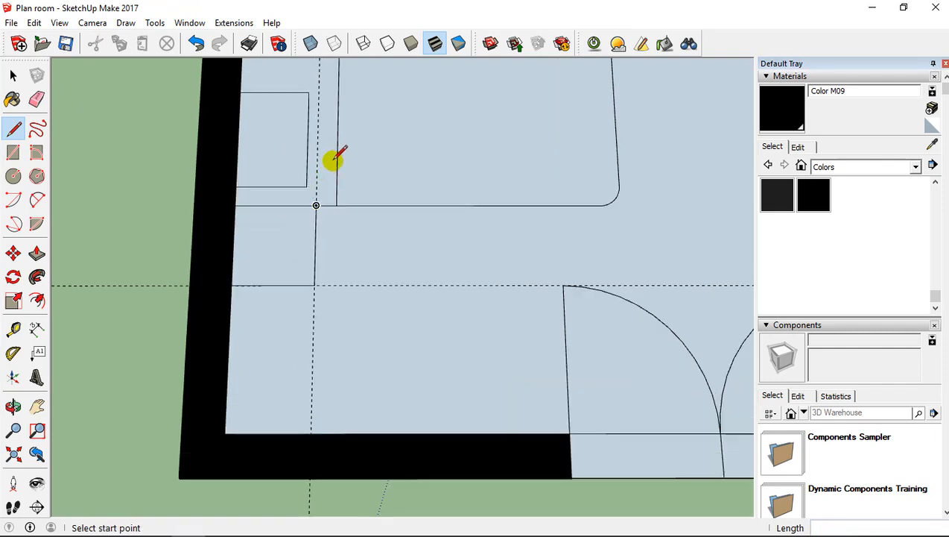
Step: Draw the upper bedside table's outline along the guides, from the left wall to the bed's upper edge
{"action": "middle_click_drag", "start_coordinate": [333, 159], "coordinate": [365, 286], "text": "shift"}
{"action": "scroll", "coordinate": [360, 148], "scroll_direction": "down", "scroll_amount": 2}
{"action": "middle_click_drag", "start_coordinate": [360, 149], "coordinate": [356, 313], "text": "shift"}
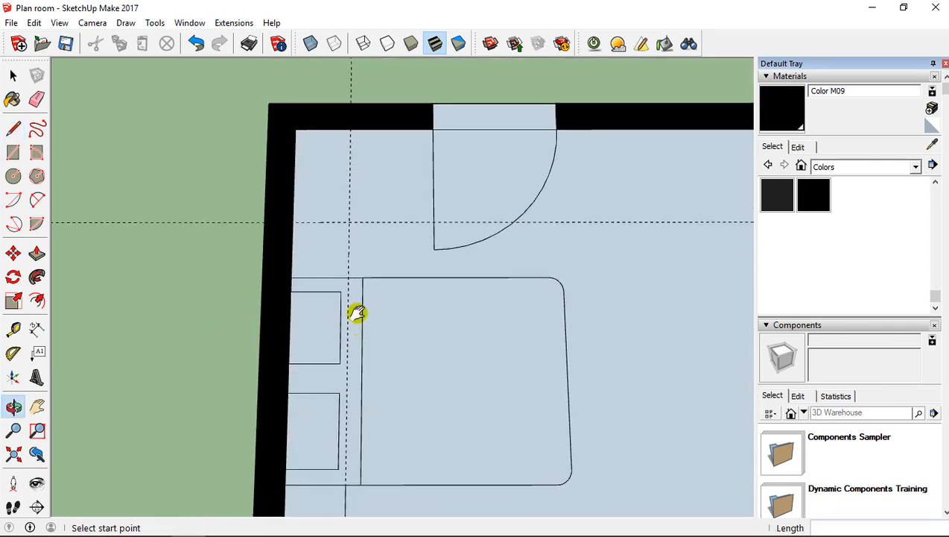
{"action": "left_click", "coordinate": [292, 222]}
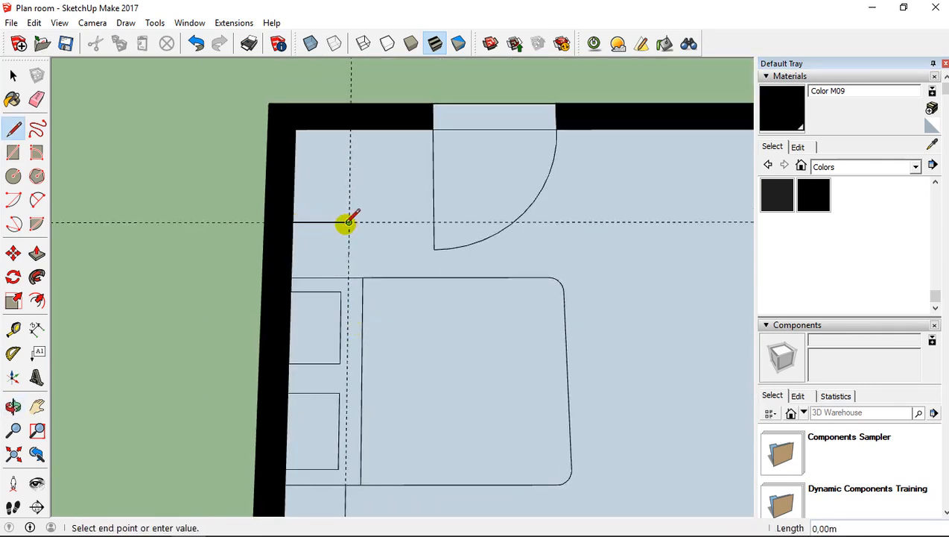
{"action": "left_click", "coordinate": [348, 278]}
Step: Draw two crossing diagonal lines between the corners of the lower bedside table to locate its centre
{"action": "middle_click_drag", "start_coordinate": [388, 328], "coordinate": [396, 245], "text": "shift"}
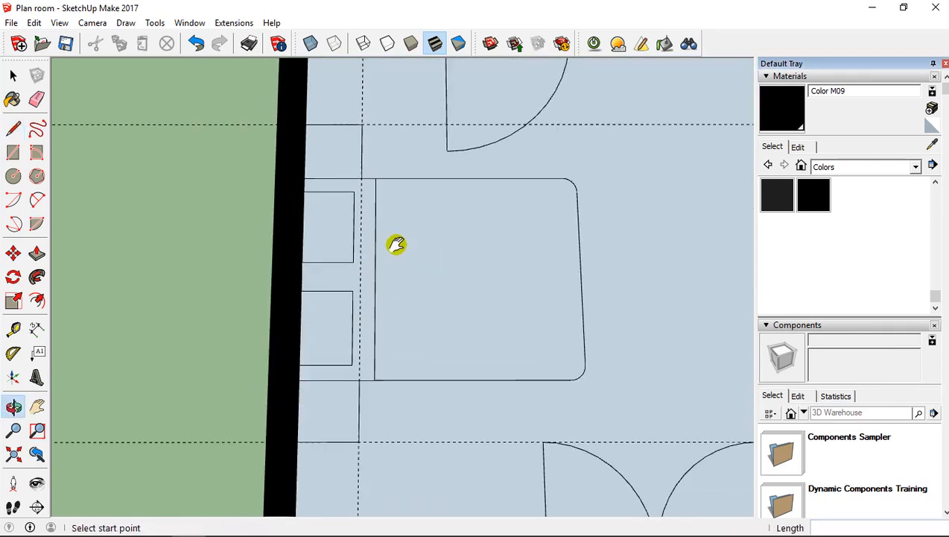
{"action": "middle_click_drag", "start_coordinate": [385, 277], "coordinate": [387, 182], "text": "shift"}
{"action": "scroll", "coordinate": [327, 309], "scroll_direction": "up", "scroll_amount": 4}
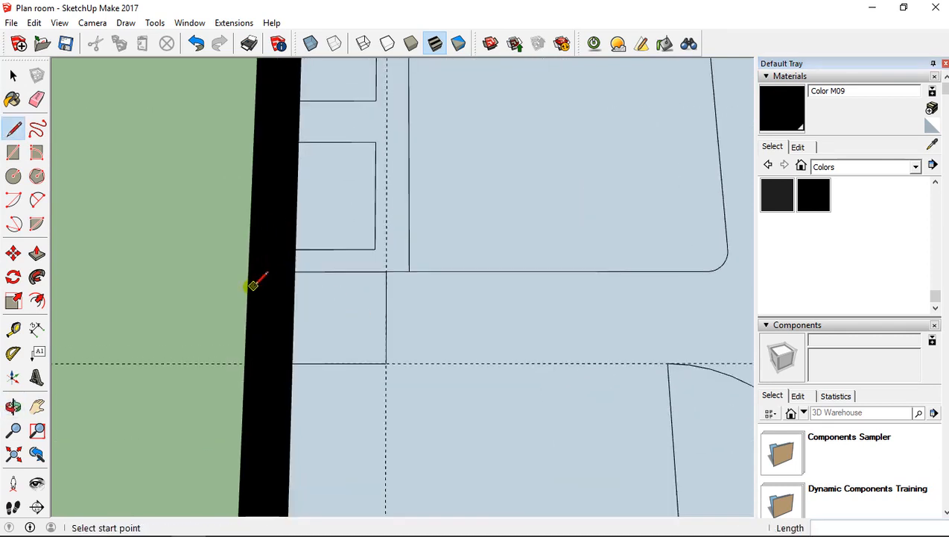
{"action": "scroll", "coordinate": [298, 291], "scroll_direction": "down", "scroll_amount": 2}
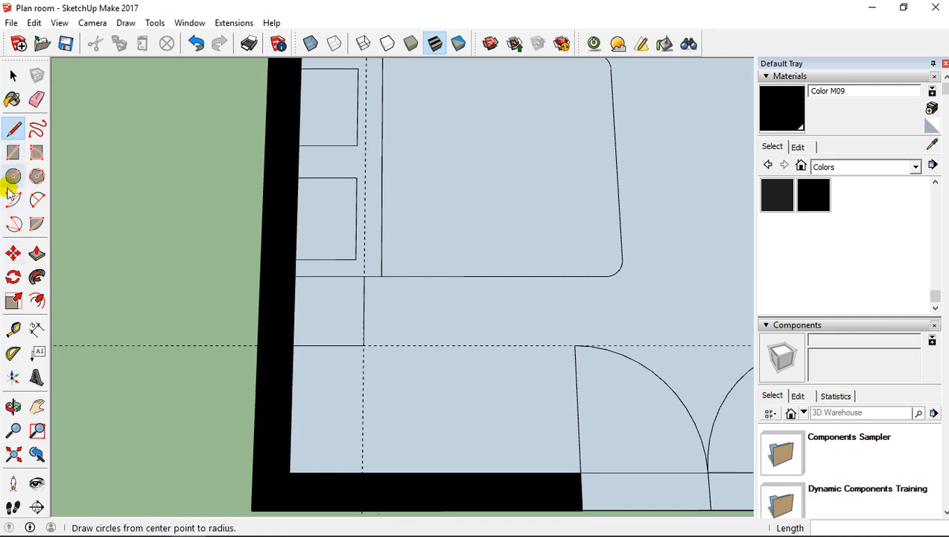
{"action": "left_click", "coordinate": [16, 331]}
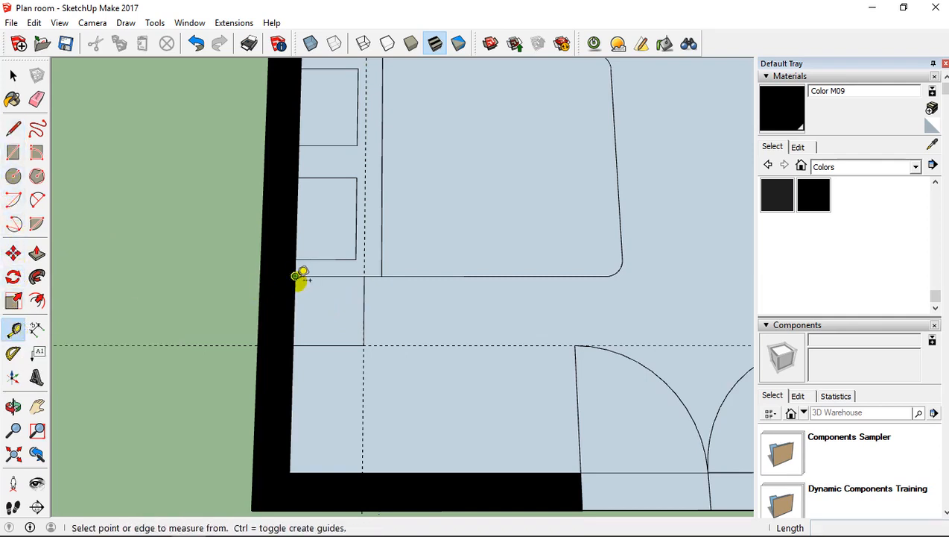
{"action": "left_click", "coordinate": [14, 128]}
{"action": "left_click", "coordinate": [296, 275]}
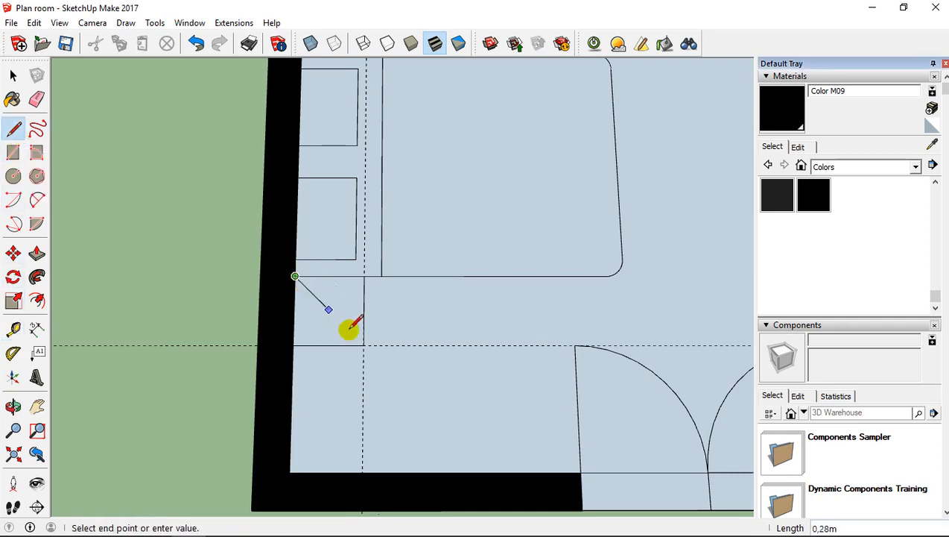
{"action": "left_click", "coordinate": [364, 345]}
{"action": "left_click", "coordinate": [365, 276]}
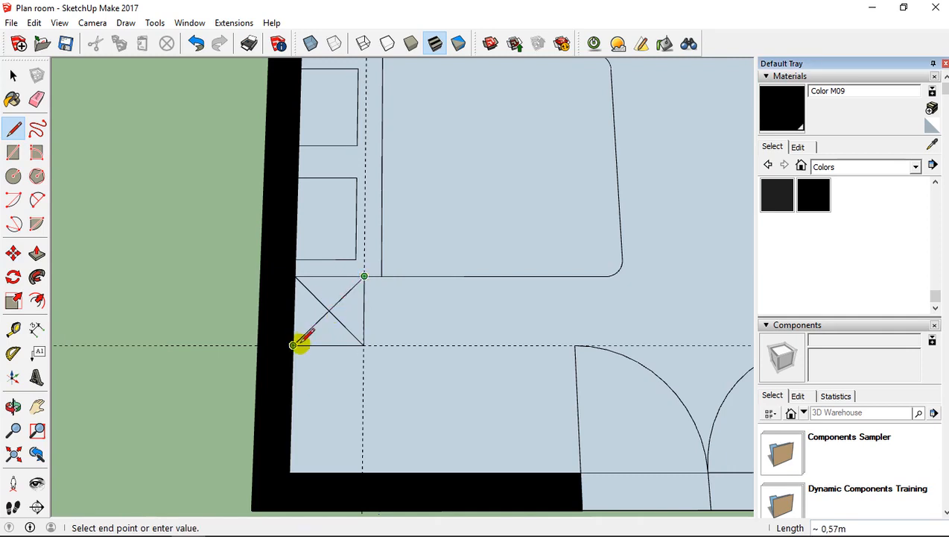
{"action": "left_click", "coordinate": [296, 345]}
Step: Draw two crossing diagonal lines between the corners of the upper bedside table
{"action": "middle_click_drag", "start_coordinate": [393, 155], "coordinate": [401, 276]}
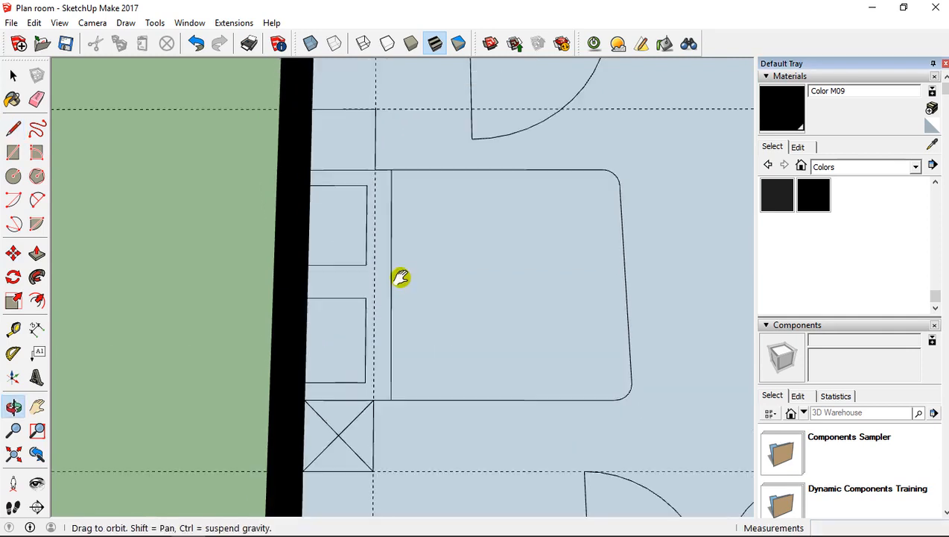
{"action": "left_click", "coordinate": [312, 109]}
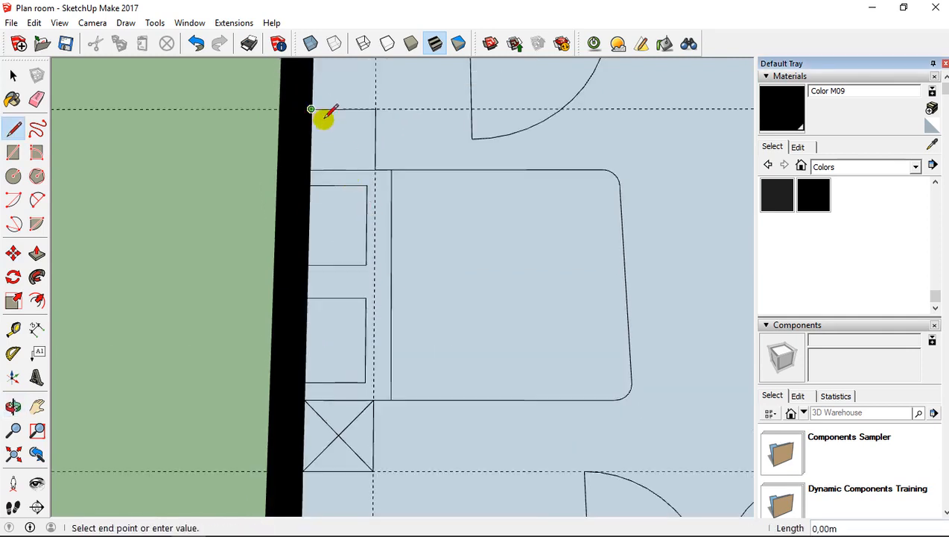
{"action": "left_click", "coordinate": [375, 169]}
{"action": "left_click", "coordinate": [376, 109]}
{"action": "left_click", "coordinate": [312, 169]}
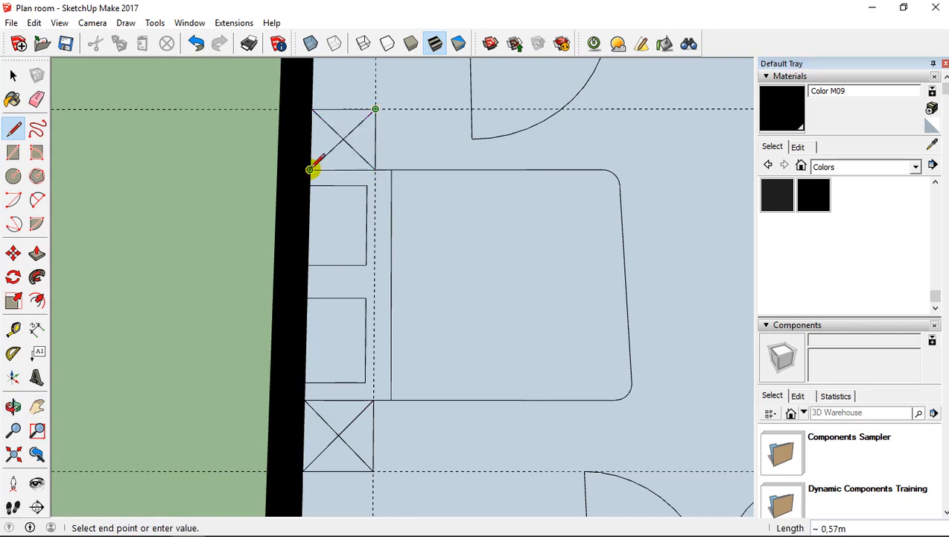
Step: Draw a circle of 10 cm radius centred on the lower bedside table's diagonal intersection
{"action": "middle_click_drag", "start_coordinate": [422, 356], "coordinate": [422, 292]}
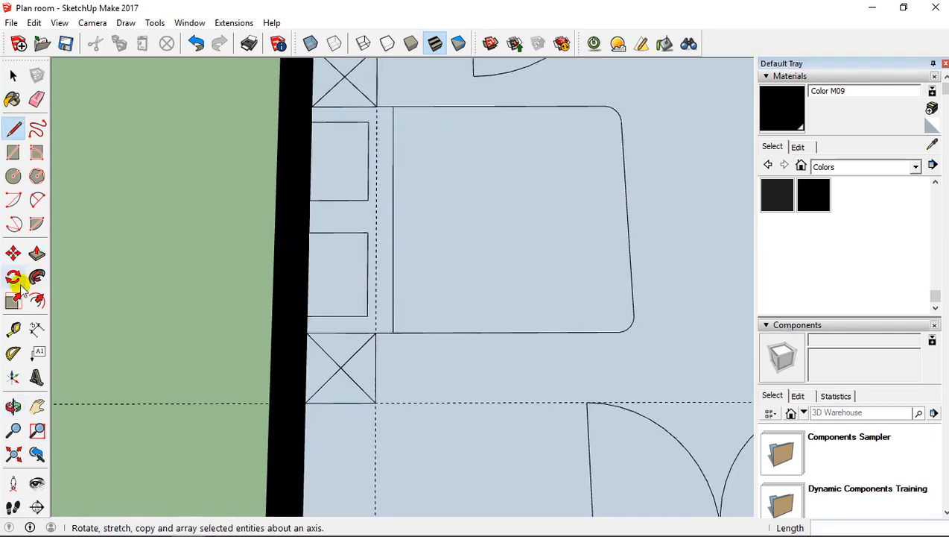
{"action": "left_click", "coordinate": [12, 176]}
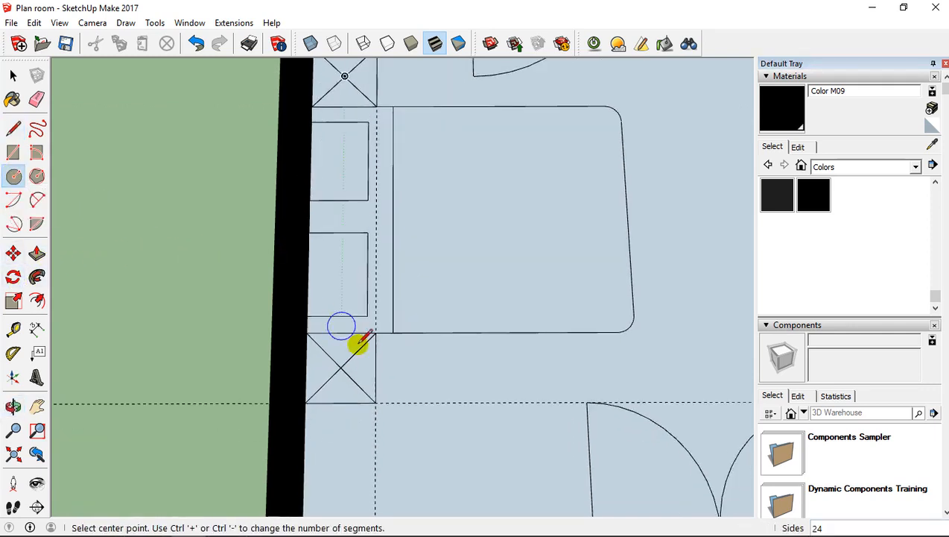
{"action": "left_click", "coordinate": [340, 367]}
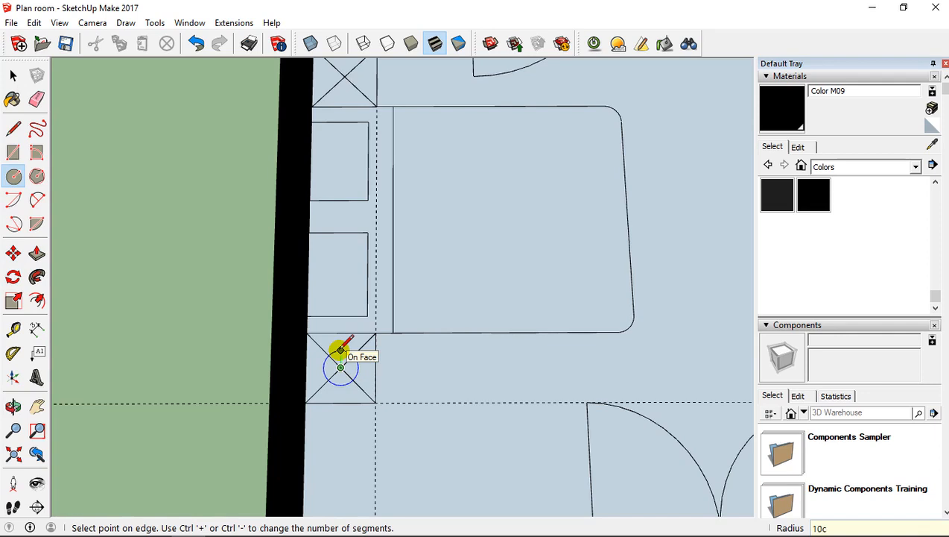
{"action": "key", "text": "Return"}
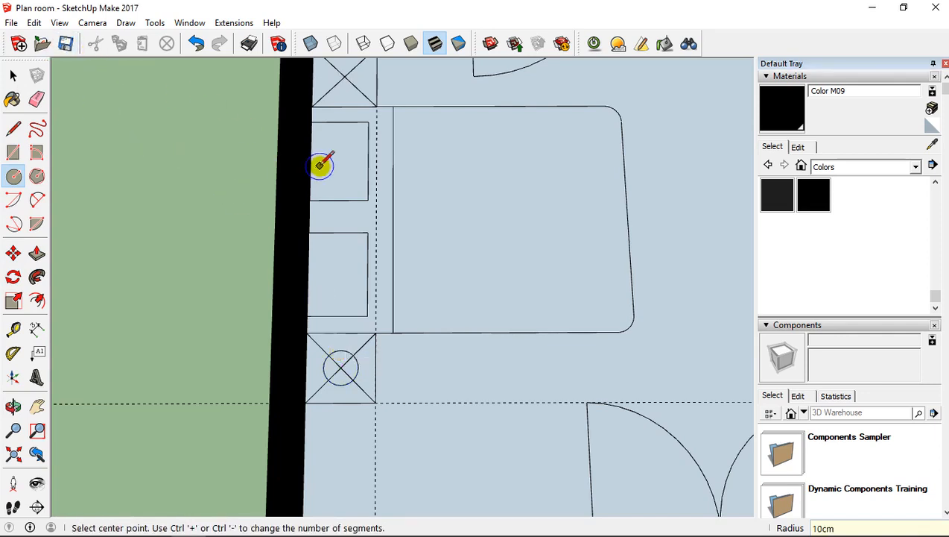
Step: Draw a lamp circle of 0.10 m radius at the centre of the upper bedside table
{"action": "scroll", "coordinate": [322, 164], "scroll_direction": "up", "scroll_amount": 2}
{"action": "scroll", "coordinate": [323, 164], "scroll_direction": "down", "scroll_amount": 2}
{"action": "middle_click_drag", "start_coordinate": [373, 164], "coordinate": [363, 298], "text": "shift"}
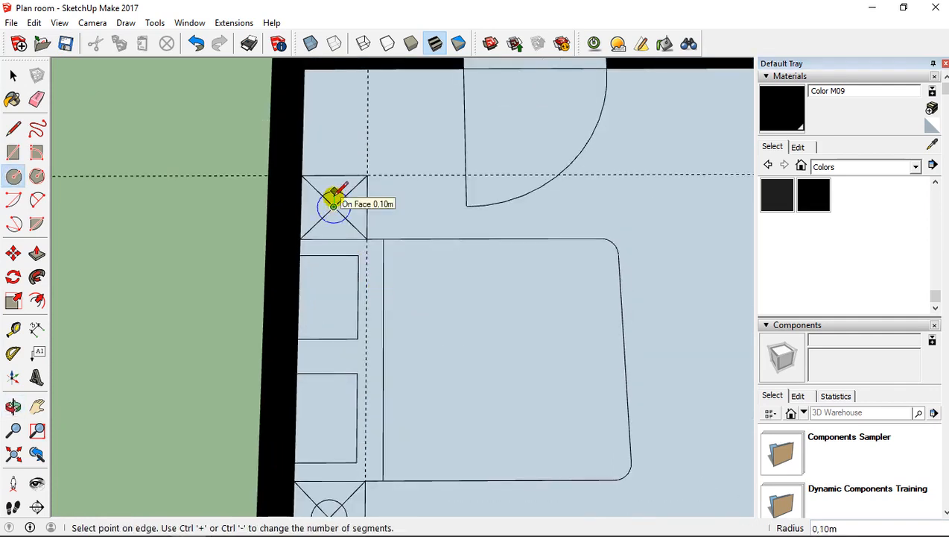
{"action": "left_click", "coordinate": [334, 190]}
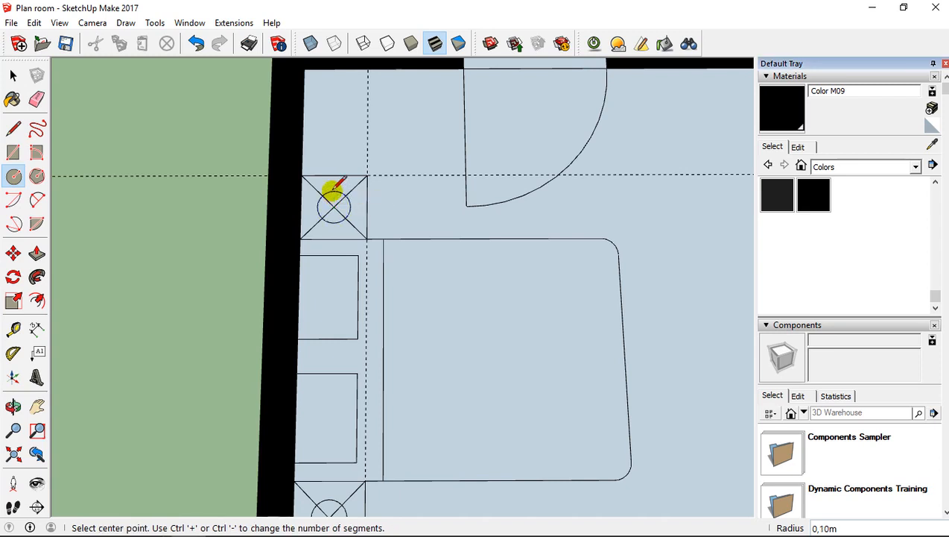
Step: Erase the diagonal lines inside and around the circles on both bedside tables, keeping the circles
{"action": "left_click", "coordinate": [37, 99]}
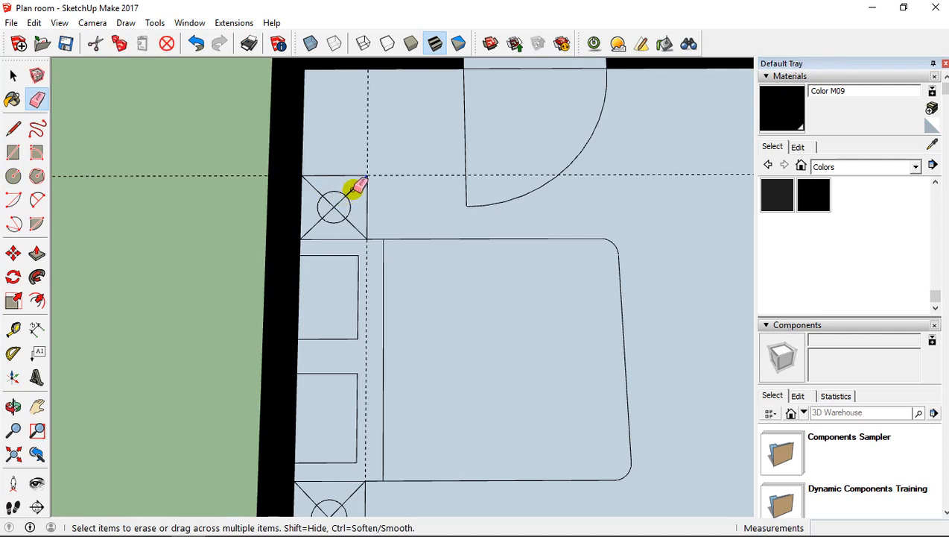
{"action": "mouse_move", "coordinate": [348, 222]}
{"action": "left_mouse_down"}
{"action": "mouse_move", "coordinate": [319, 224]}
{"action": "mouse_move", "coordinate": [319, 190]}
{"action": "mouse_move", "coordinate": [341, 216]}
{"action": "left_mouse_up"}
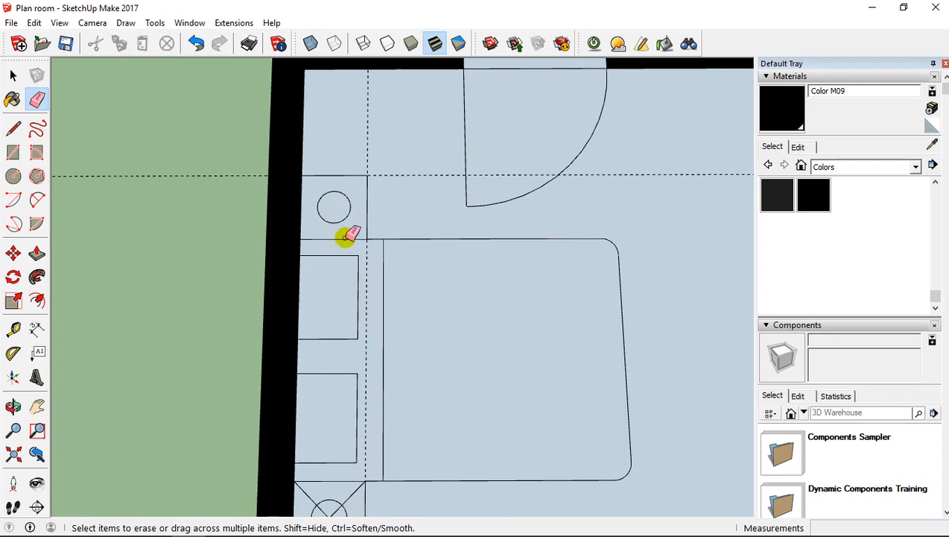
{"action": "middle_click_drag", "start_coordinate": [364, 324], "coordinate": [366, 148], "text": "shift"}
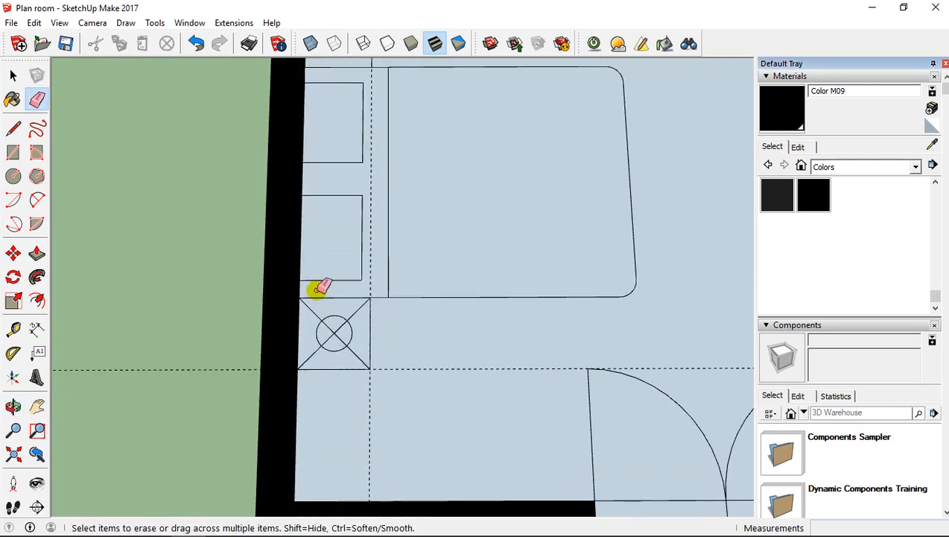
{"action": "mouse_move", "coordinate": [310, 312]}
{"action": "left_mouse_down"}
{"action": "mouse_move", "coordinate": [352, 312]}
{"action": "mouse_move", "coordinate": [352, 346]}
{"action": "mouse_move", "coordinate": [305, 358]}
{"action": "left_mouse_up"}
{"action": "left_click", "coordinate": [308, 359]}
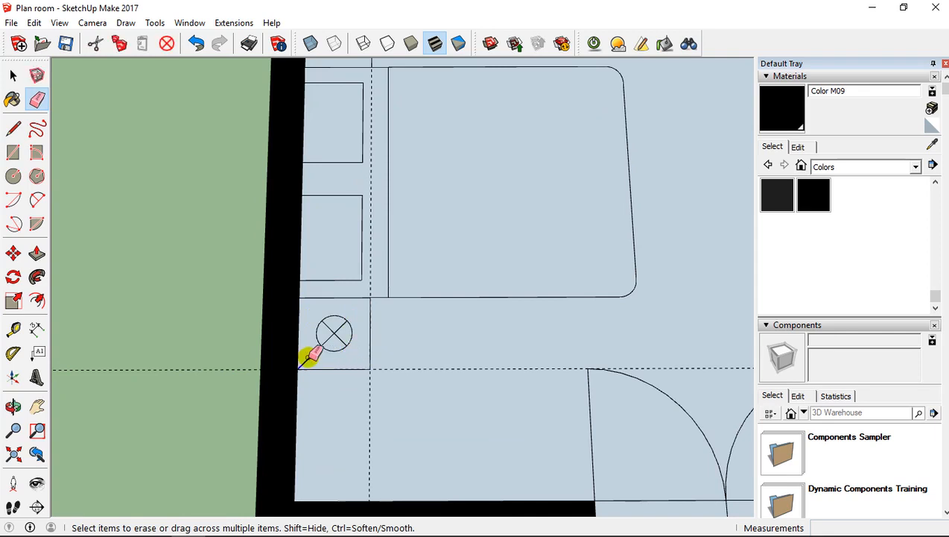
{"action": "left_click", "coordinate": [328, 338]}
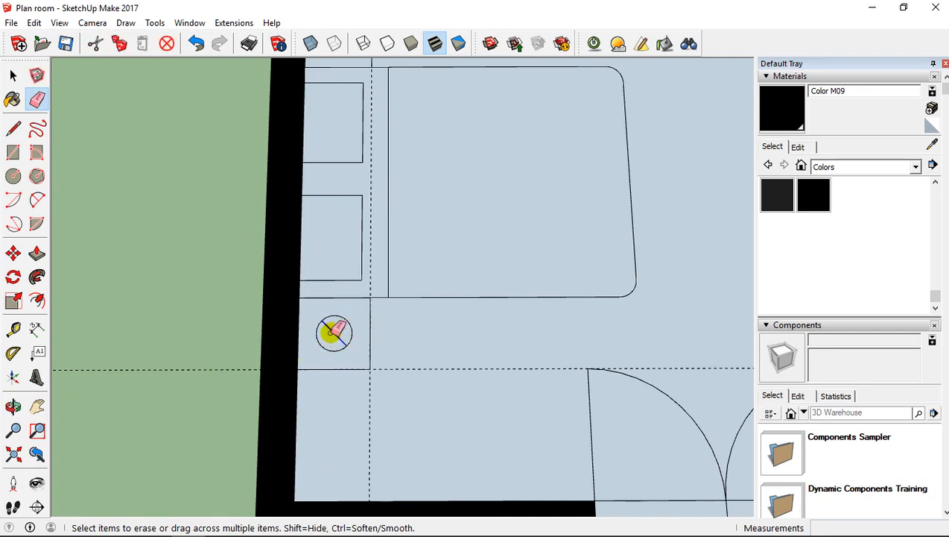
{"action": "left_click", "coordinate": [339, 329]}
Step: Delete all guides from the room plan
{"action": "scroll", "coordinate": [520, 263], "scroll_direction": "down", "scroll_amount": 1}
{"action": "mouse_move", "coordinate": [527, 259]}
{"action": "middle_mouse_down"}
{"action": "mouse_move", "coordinate": [339, 251]}
{"action": "mouse_move", "coordinate": [335, 241]}
{"action": "mouse_move", "coordinate": [297, 278]}
{"action": "mouse_move", "coordinate": [322, 324]}
{"action": "mouse_move", "coordinate": [262, 205]}
{"action": "mouse_move", "coordinate": [263, 214]}
{"action": "middle_mouse_up"}
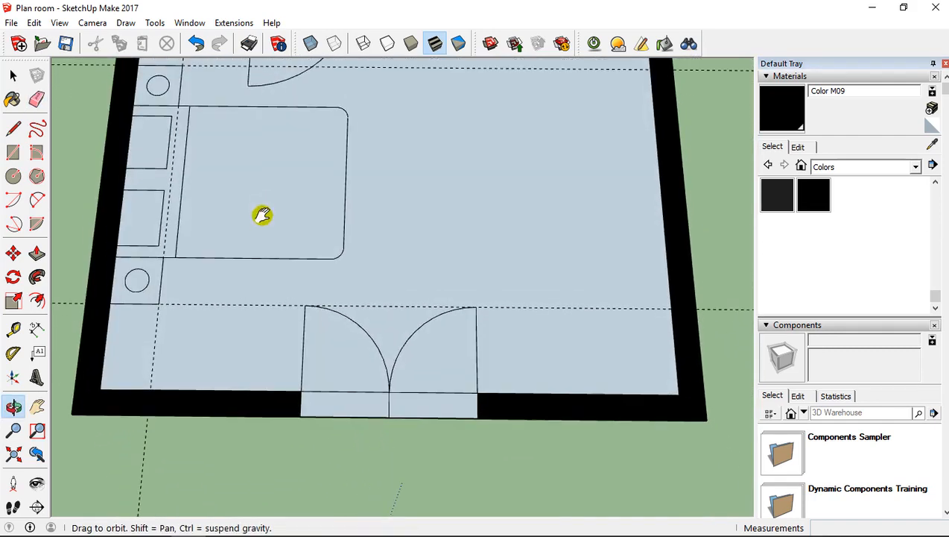
{"action": "key", "text": "e"}
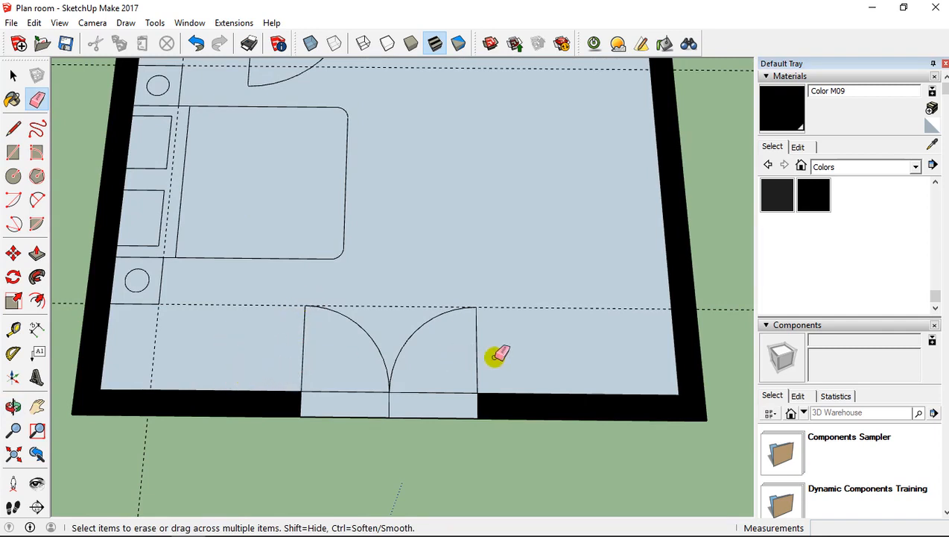
{"action": "middle_click_drag", "start_coordinate": [500, 345], "coordinate": [485, 356]}
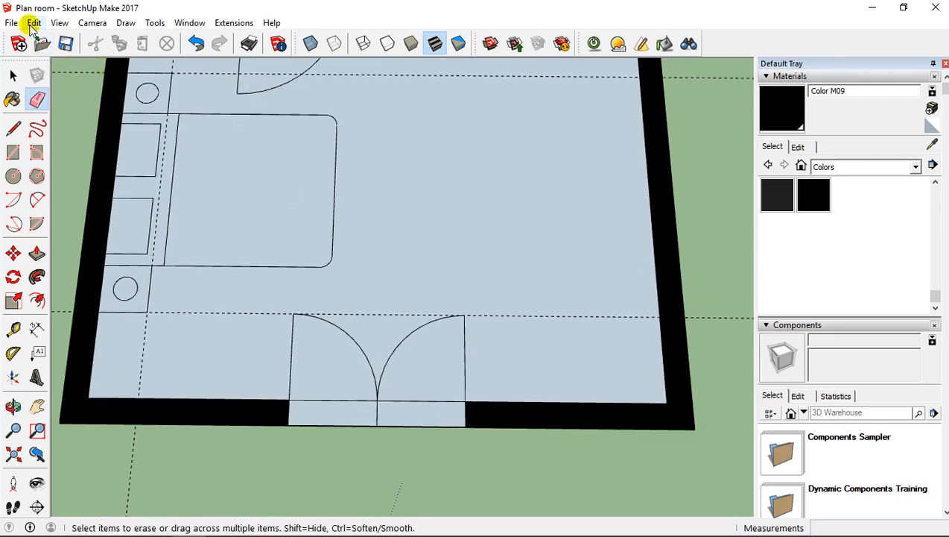
{"action": "left_click", "coordinate": [33, 23]}
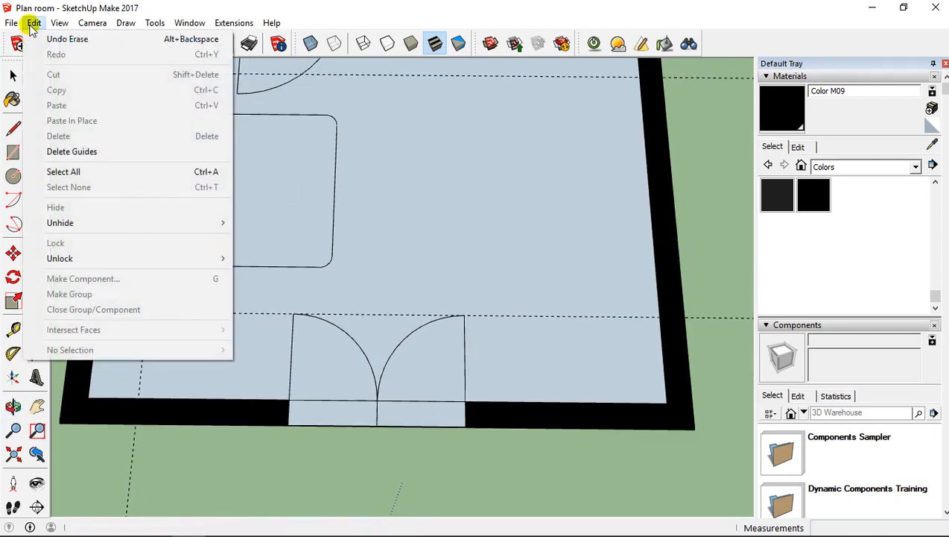
{"action": "left_click", "coordinate": [70, 151]}
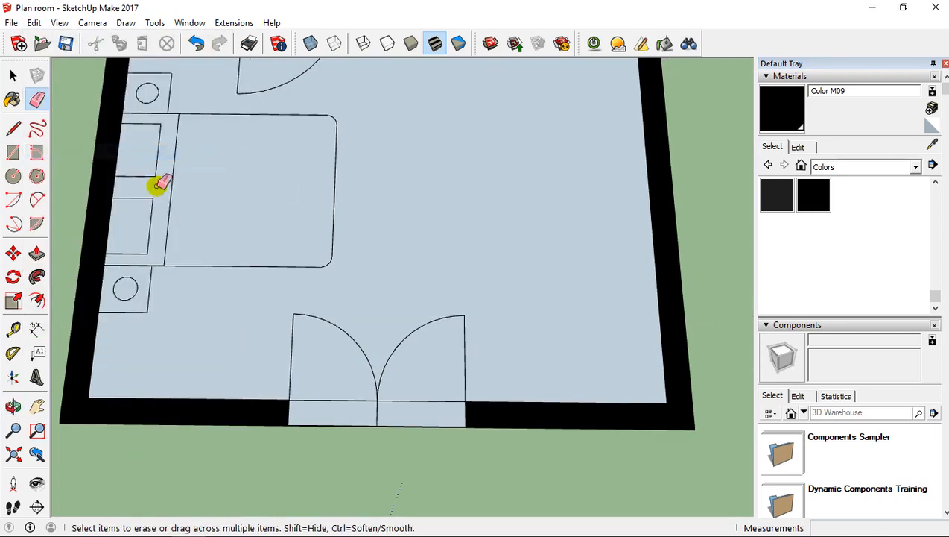
Step: Place one guide 20 cm left of the double door's left leaf and another 80 cm beyond that guide
{"action": "left_click", "coordinate": [13, 328]}
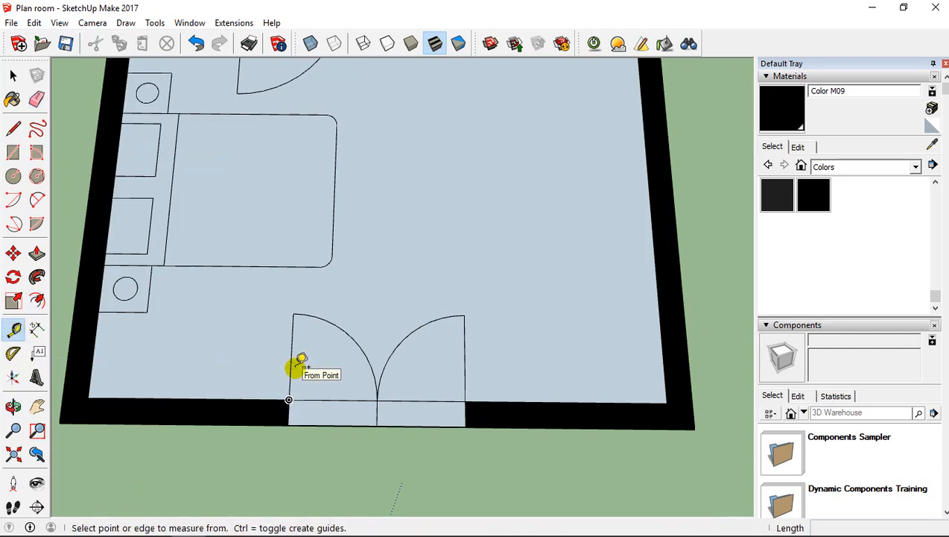
{"action": "left_click", "coordinate": [293, 365]}
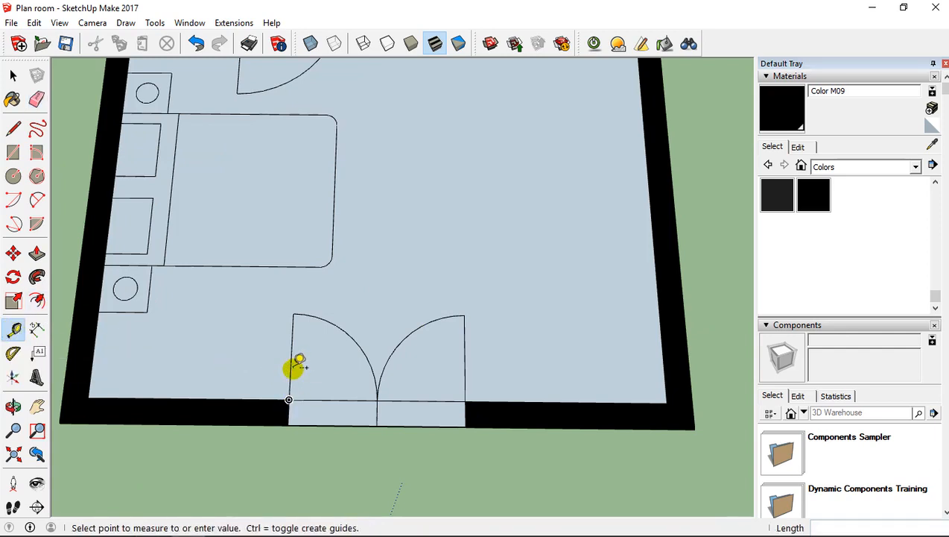
{"action": "left_click", "coordinate": [13, 332]}
{"action": "left_click", "coordinate": [291, 359]}
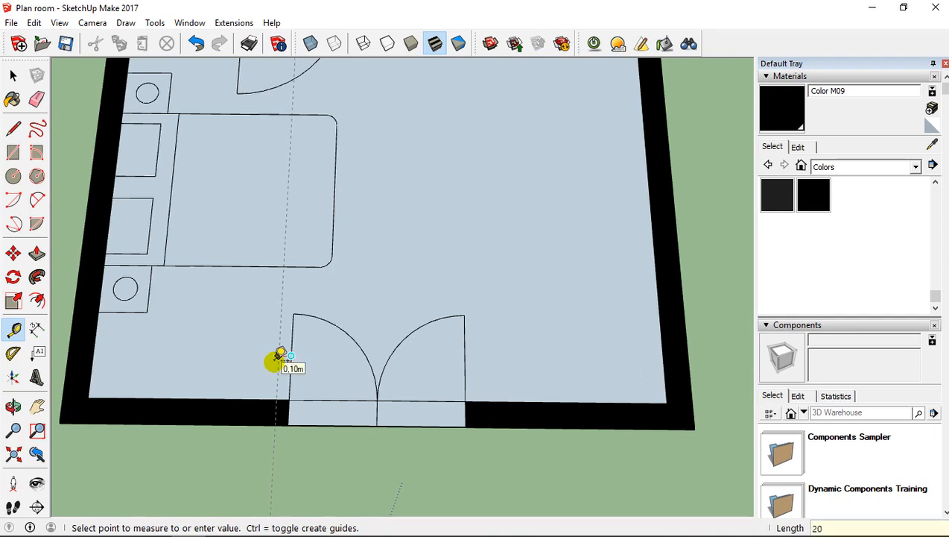
{"action": "key", "text": "Return"}
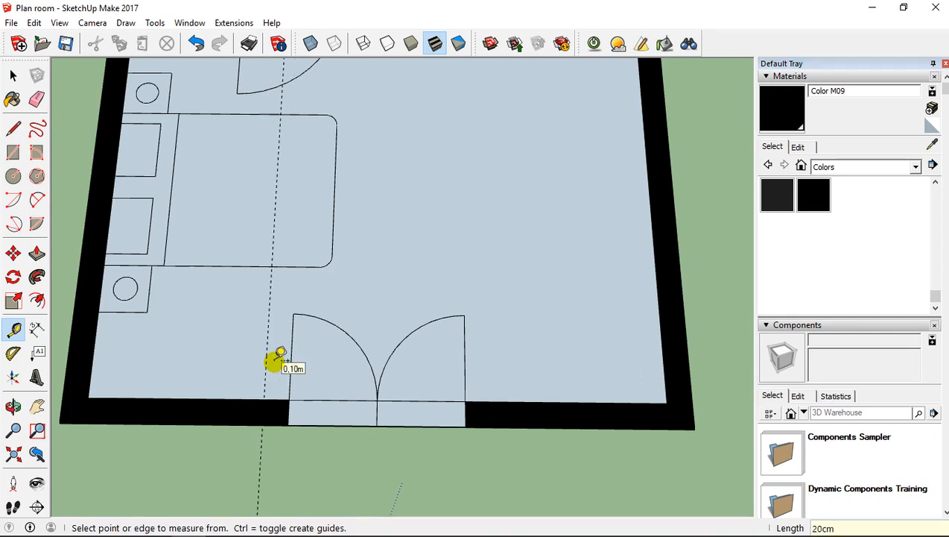
{"action": "left_click", "coordinate": [290, 356]}
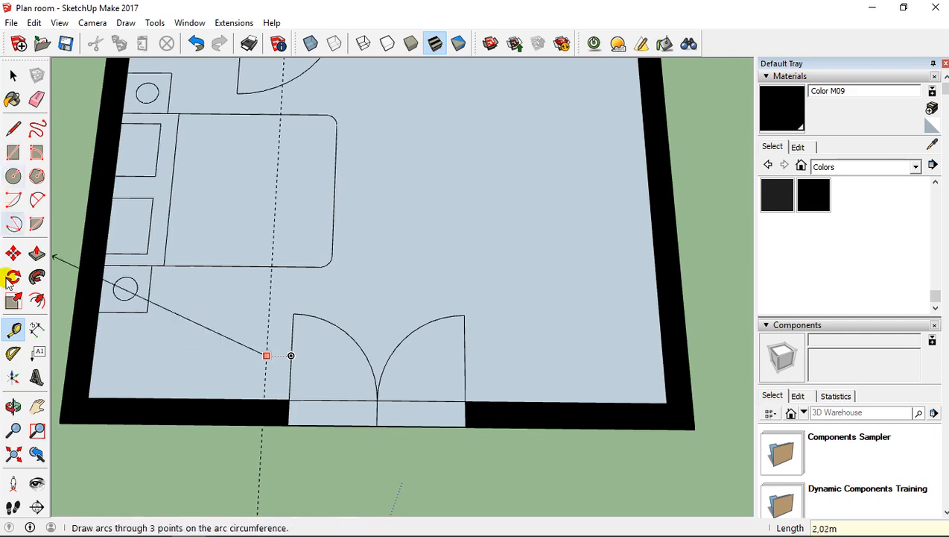
{"action": "left_click", "coordinate": [14, 328]}
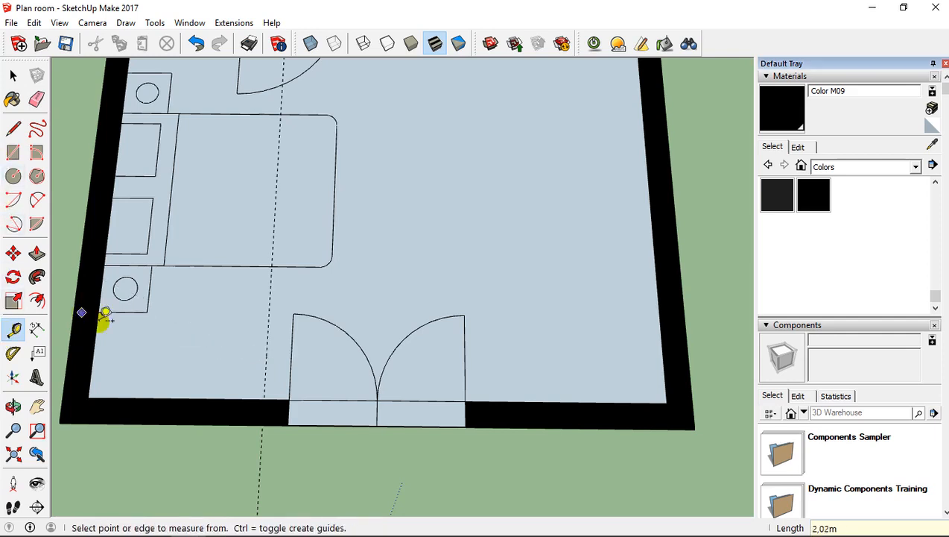
{"action": "left_click", "coordinate": [265, 377]}
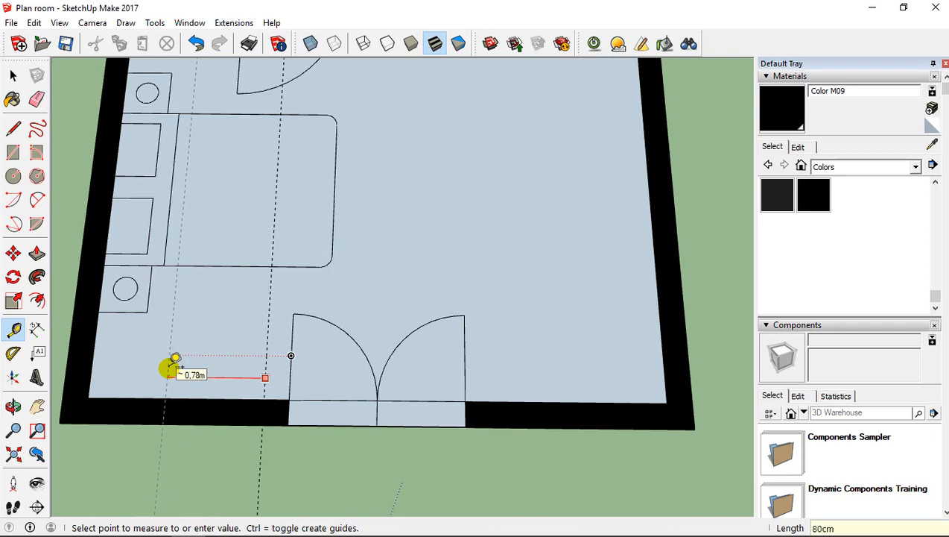
{"action": "key", "text": "Return"}
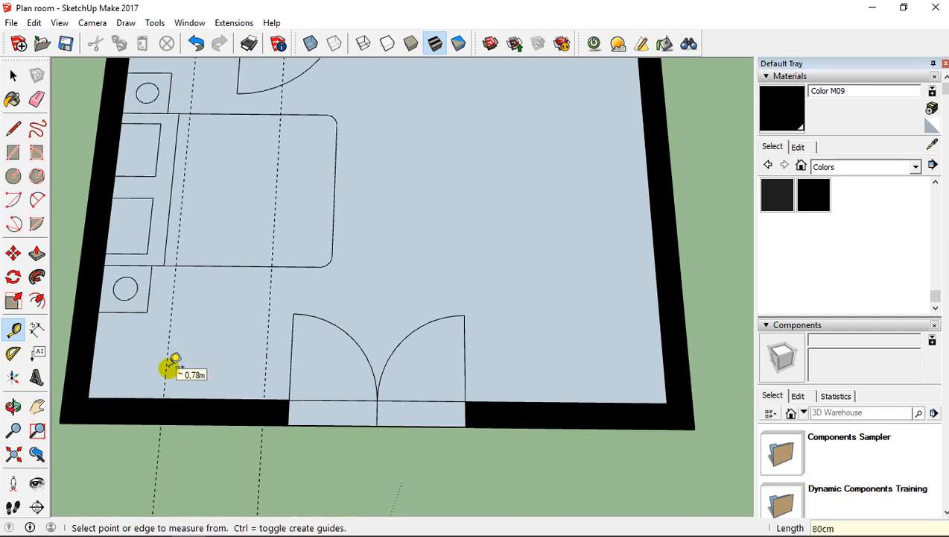
Step: Place one guide 20 cm right of the double door's right leaf and another 80 cm beyond that guide
{"action": "left_click", "coordinate": [465, 386]}
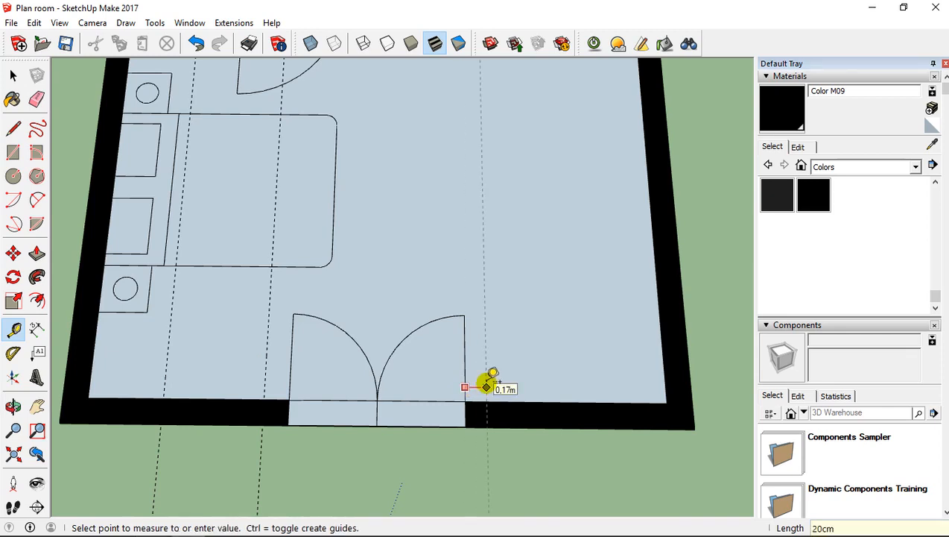
{"action": "key", "text": "Return"}
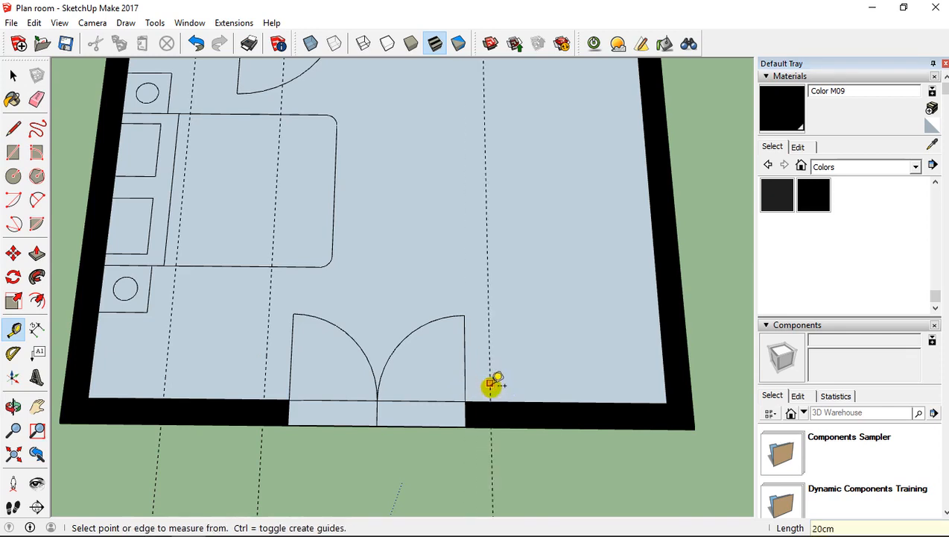
{"action": "left_click", "coordinate": [489, 387]}
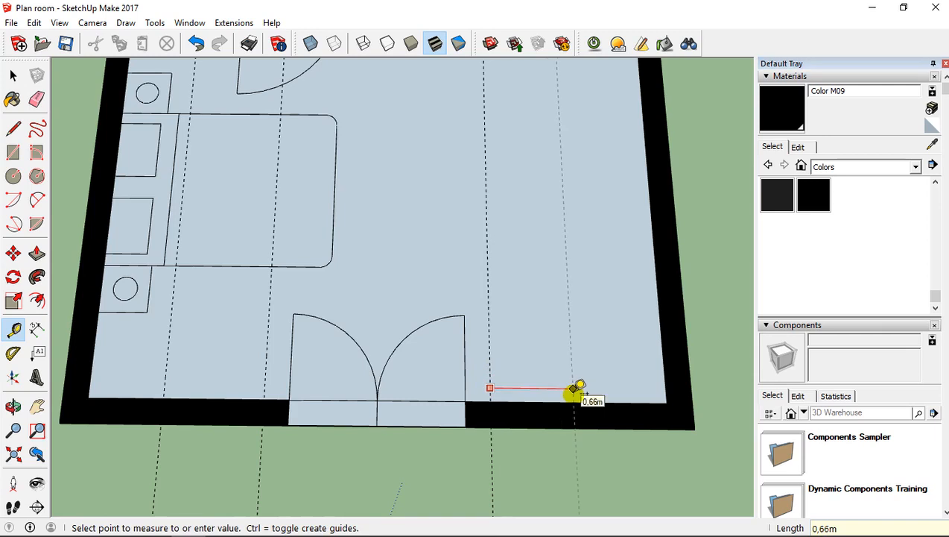
{"action": "type", "text": "80cm"}
{"action": "key", "text": "Return"}
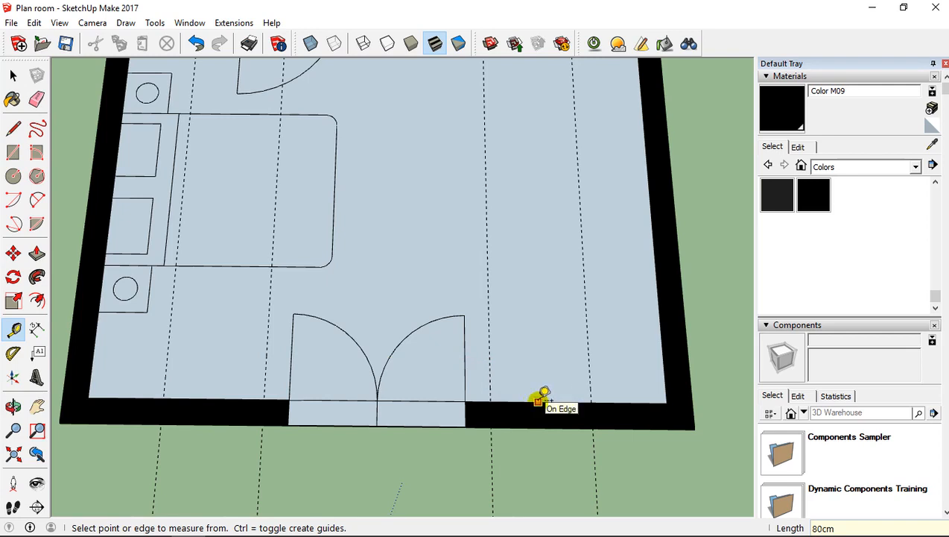
Step: Add a guide 40 cm inside the lower wall and draw a 0.80 m by 0.40 m rectangle between the guides on each side of the double door
{"action": "left_click", "coordinate": [538, 402]}
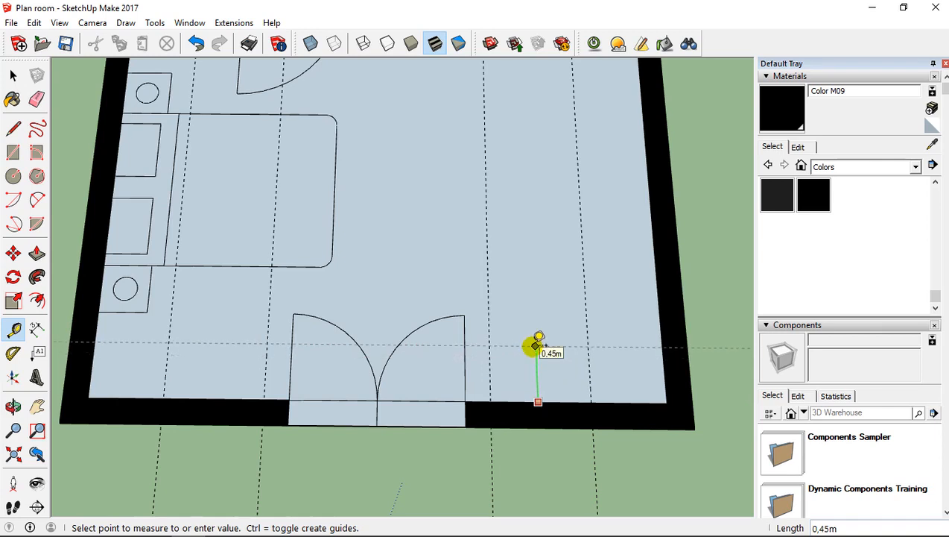
{"action": "key", "text": "Return"}
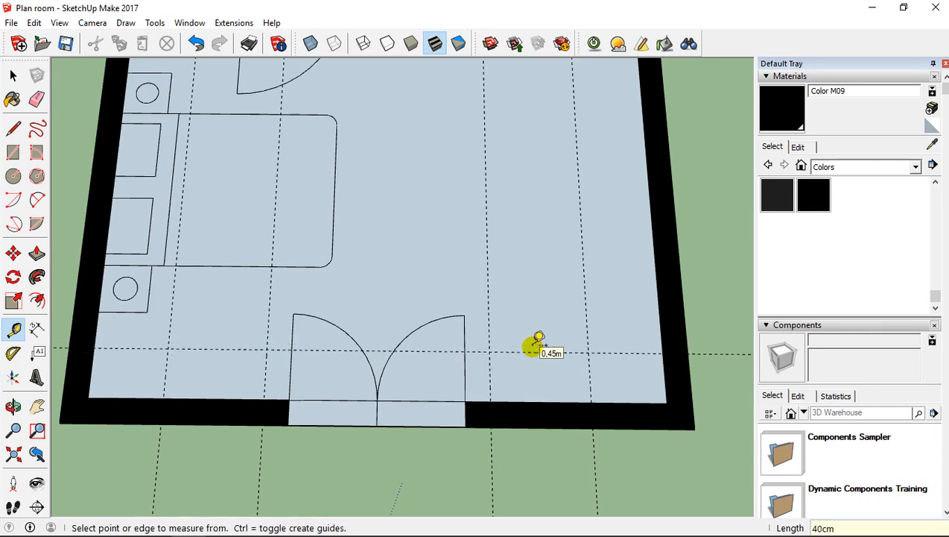
{"action": "left_click", "coordinate": [13, 152]}
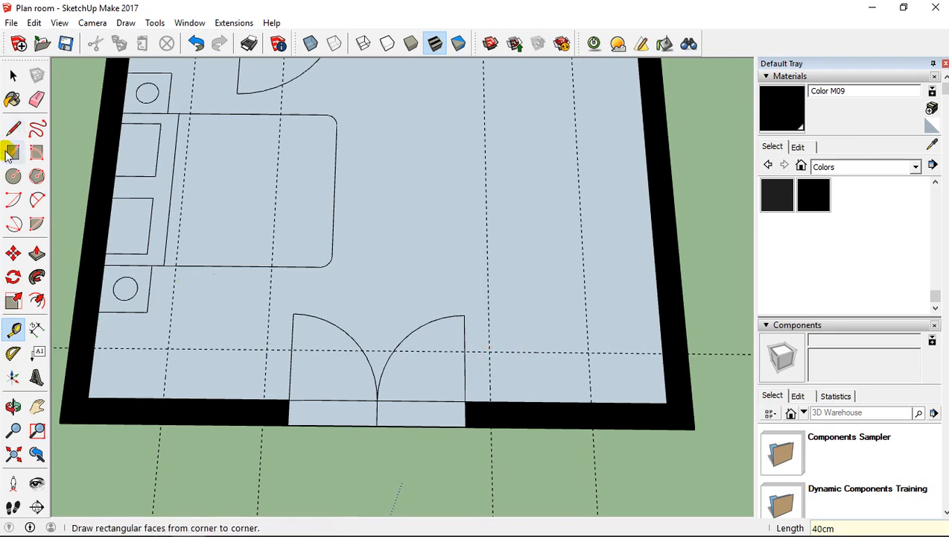
{"action": "left_click", "coordinate": [166, 348]}
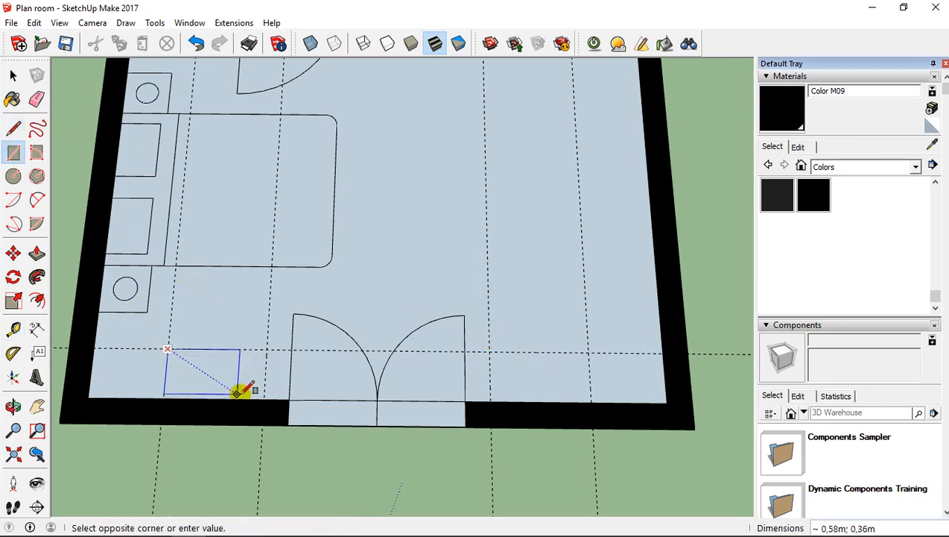
{"action": "left_click", "coordinate": [266, 398]}
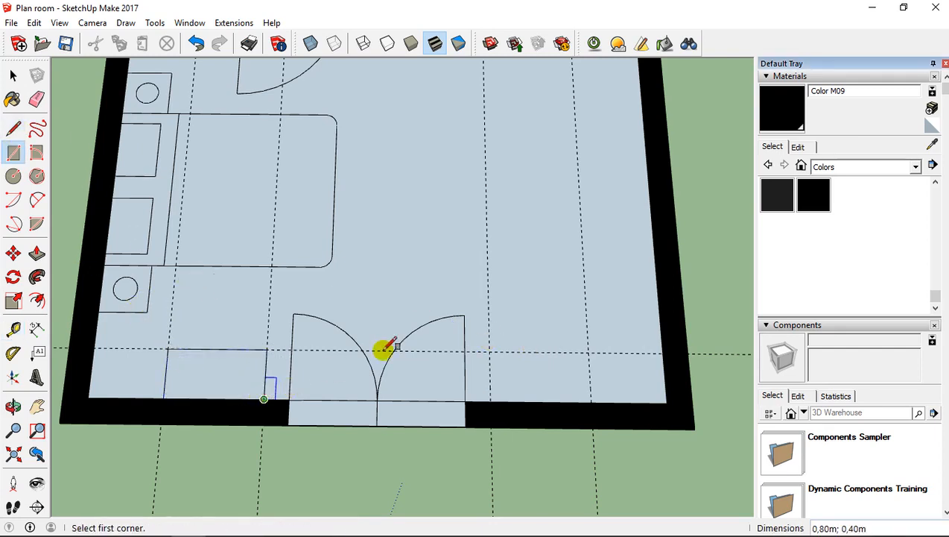
{"action": "left_click", "coordinate": [489, 351]}
{"action": "left_click", "coordinate": [591, 396]}
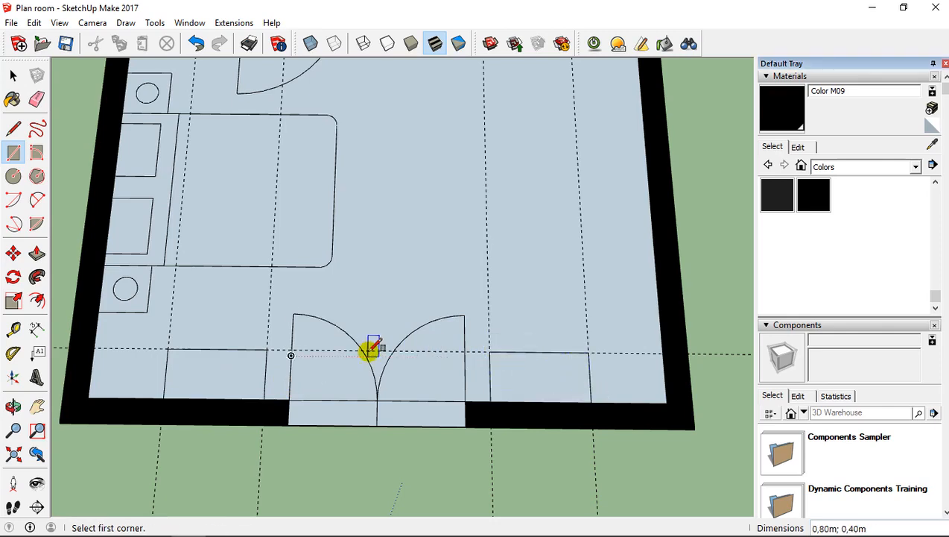
Step: Divide the rectangle left of the double door into four equal strips with three horizontal lines between its side edges
{"action": "mouse_move", "coordinate": [214, 302]}
{"action": "middle_mouse_down"}
{"action": "mouse_move", "coordinate": [248, 288]}
{"action": "mouse_move", "coordinate": [219, 308]}
{"action": "mouse_move", "coordinate": [227, 313]}
{"action": "middle_mouse_up"}
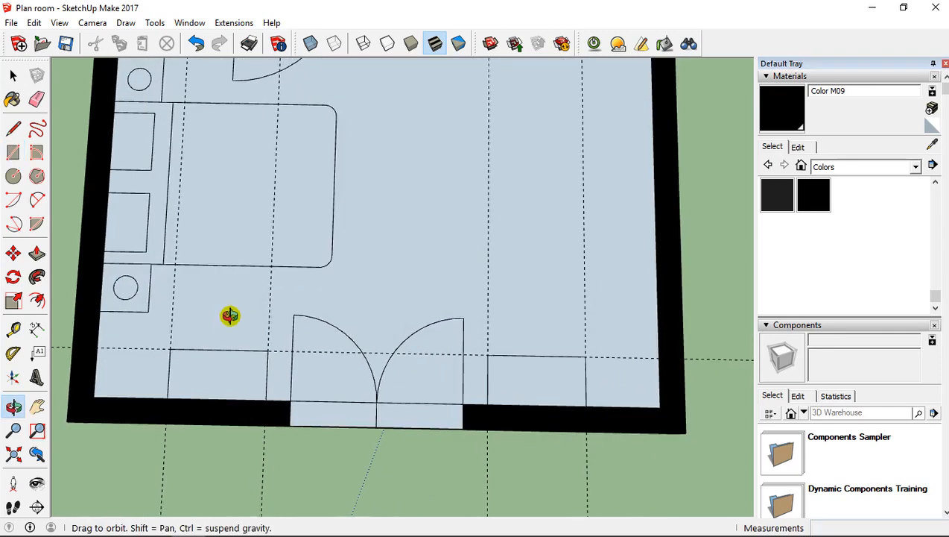
{"action": "left_click", "coordinate": [12, 128]}
{"action": "left_click", "coordinate": [170, 372]}
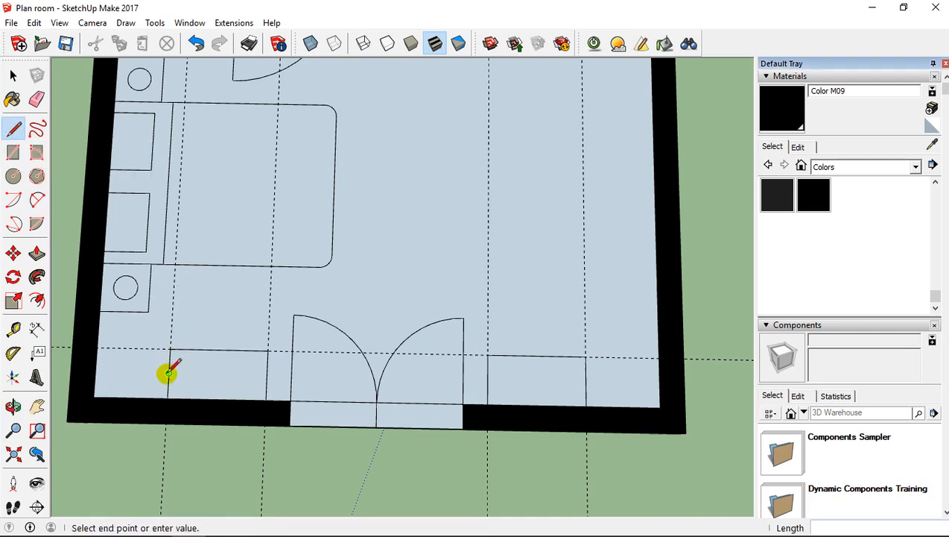
{"action": "left_click", "coordinate": [266, 374]}
{"action": "left_click", "coordinate": [267, 362]}
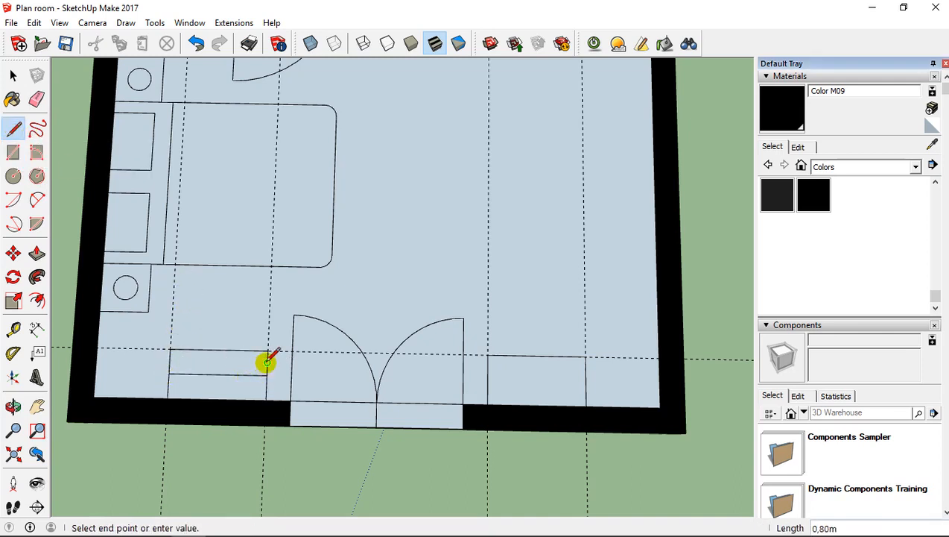
{"action": "left_click", "coordinate": [169, 385]}
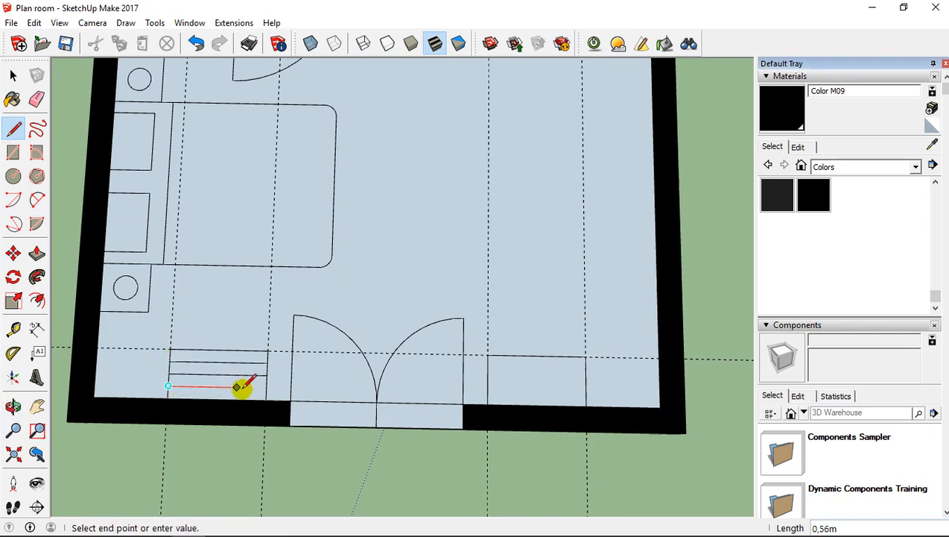
{"action": "left_click", "coordinate": [266, 386]}
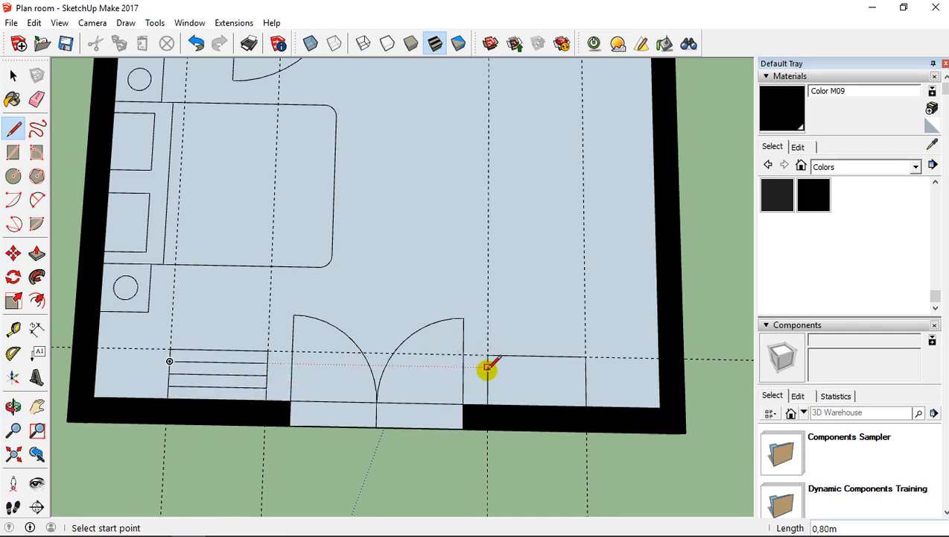
Step: Draw three evenly spaced 0.80 m horizontal lines across the rectangle right of the double door, dividing it into four strips
{"action": "left_click", "coordinate": [488, 380]}
{"action": "left_click", "coordinate": [586, 380]}
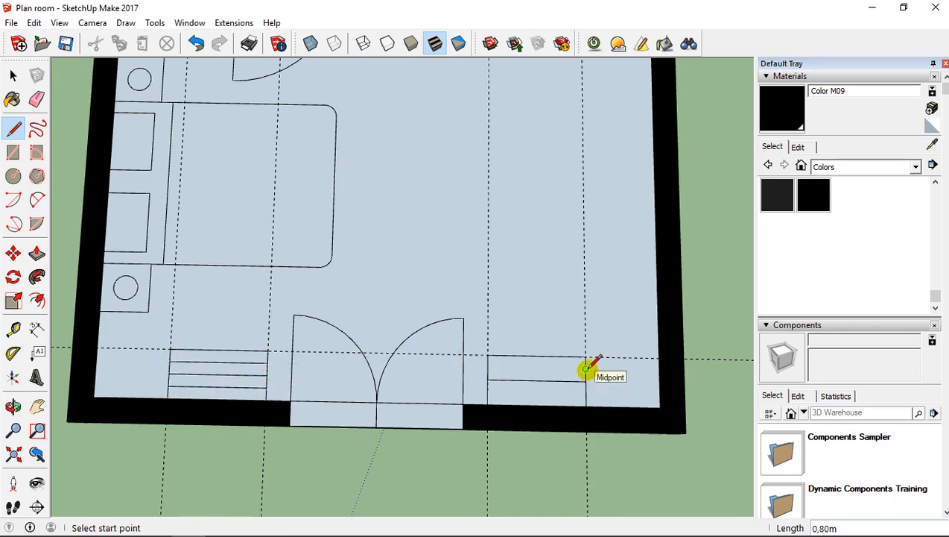
{"action": "left_click", "coordinate": [586, 369]}
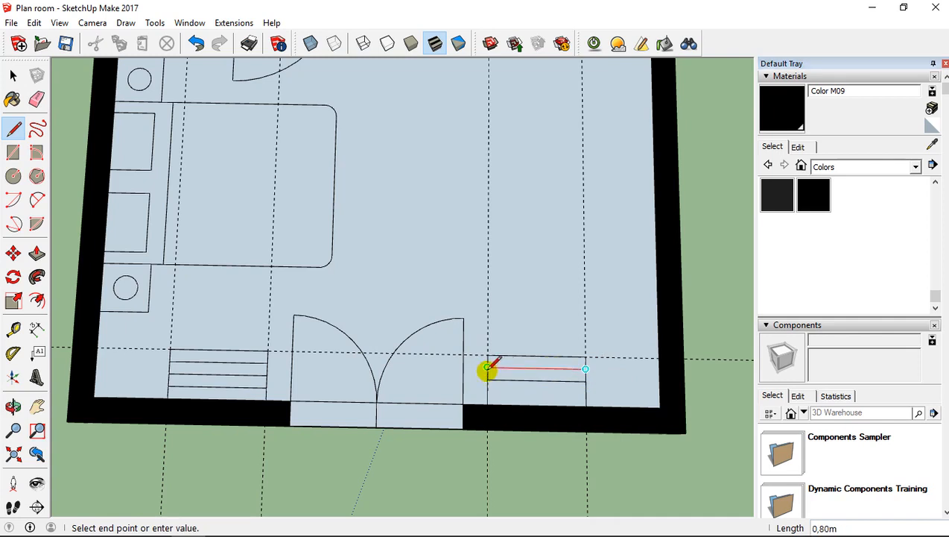
{"action": "left_click", "coordinate": [487, 378]}
{"action": "left_click", "coordinate": [487, 392]}
{"action": "left_click", "coordinate": [585, 381]}
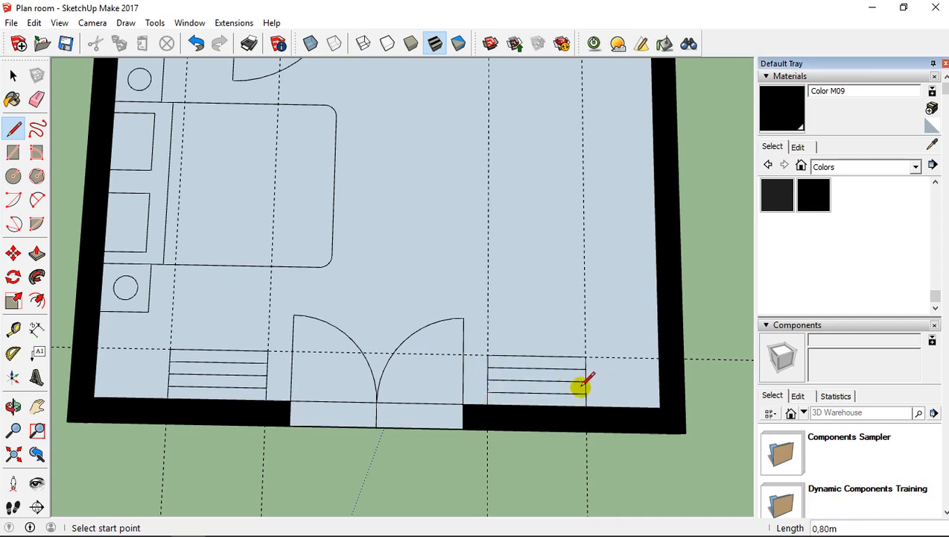
Step: Delete all guides used for the two striped rectangles beside the double door
{"action": "middle_click_drag", "start_coordinate": [537, 237], "coordinate": [526, 301], "text": "shift"}
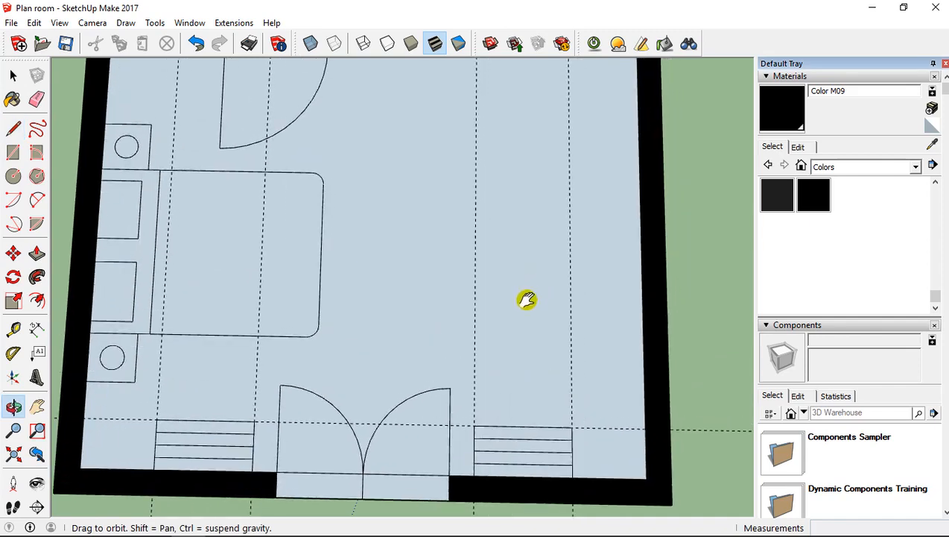
{"action": "scroll", "coordinate": [500, 239], "scroll_direction": "down", "scroll_amount": 3}
{"action": "middle_click_drag", "start_coordinate": [500, 239], "coordinate": [481, 261]}
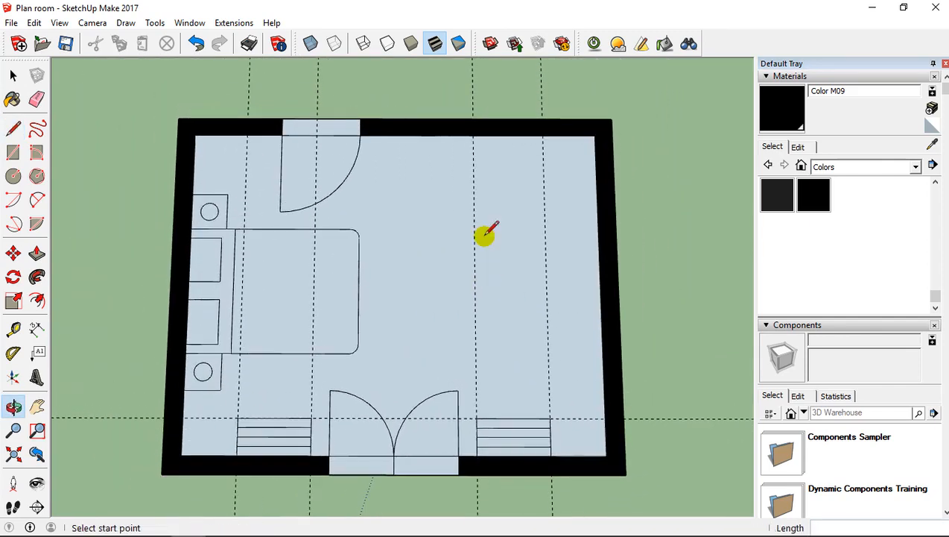
{"action": "middle_click_drag", "start_coordinate": [465, 216], "coordinate": [423, 265], "text": "shift"}
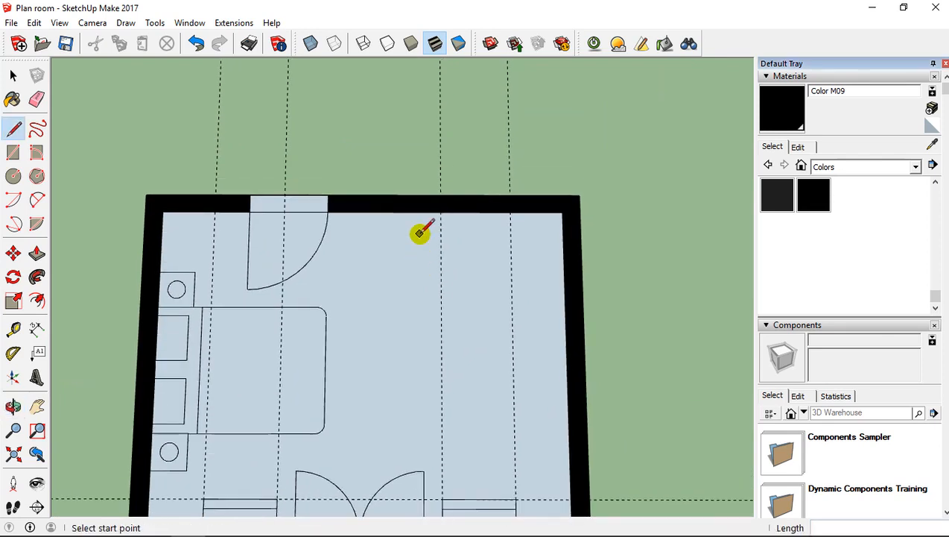
{"action": "scroll", "coordinate": [420, 229], "scroll_direction": "up", "scroll_amount": 2}
{"action": "scroll", "coordinate": [419, 228], "scroll_direction": "down", "scroll_amount": 2}
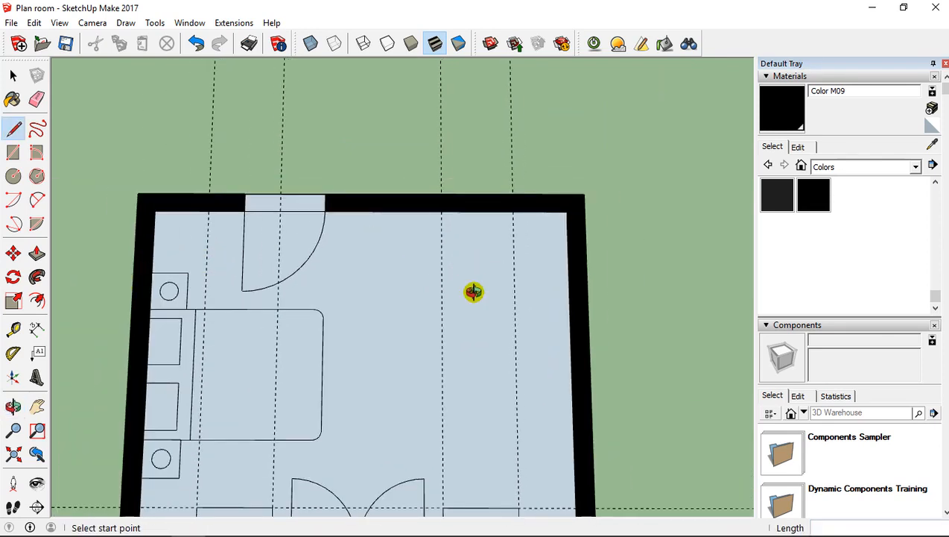
{"action": "middle_click_drag", "start_coordinate": [474, 291], "coordinate": [471, 298]}
{"action": "left_click", "coordinate": [34, 23]}
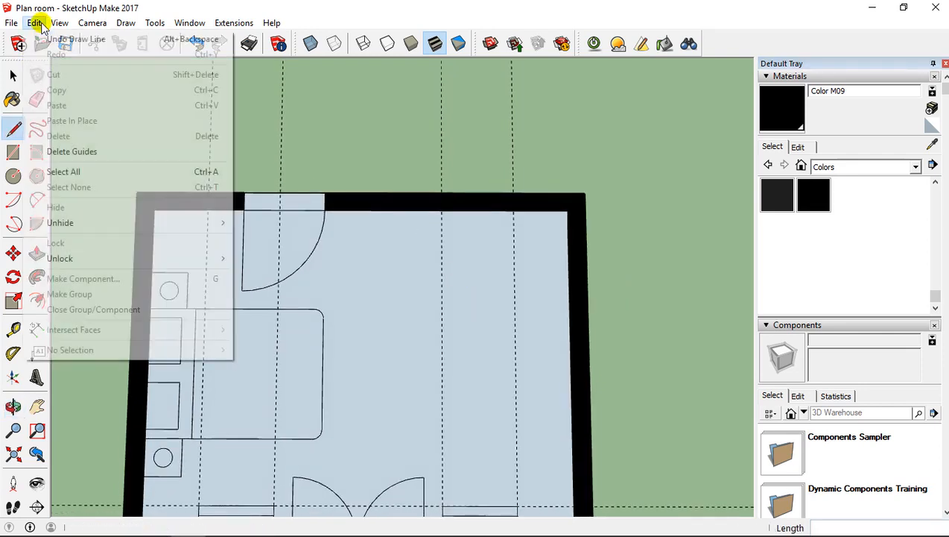
{"action": "left_click", "coordinate": [60, 150]}
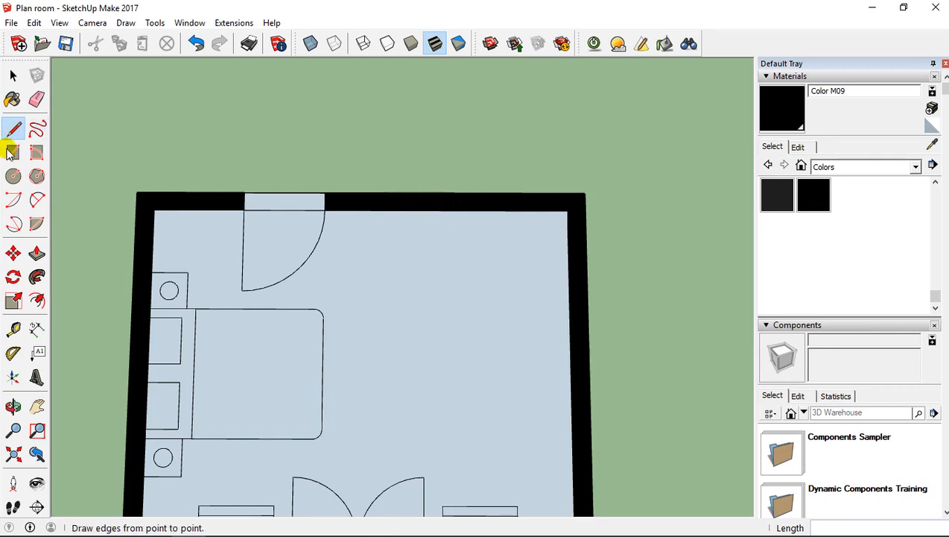
Step: Place a vertical guide 1 m inside the right wall's inner edge
{"action": "left_click", "coordinate": [13, 325]}
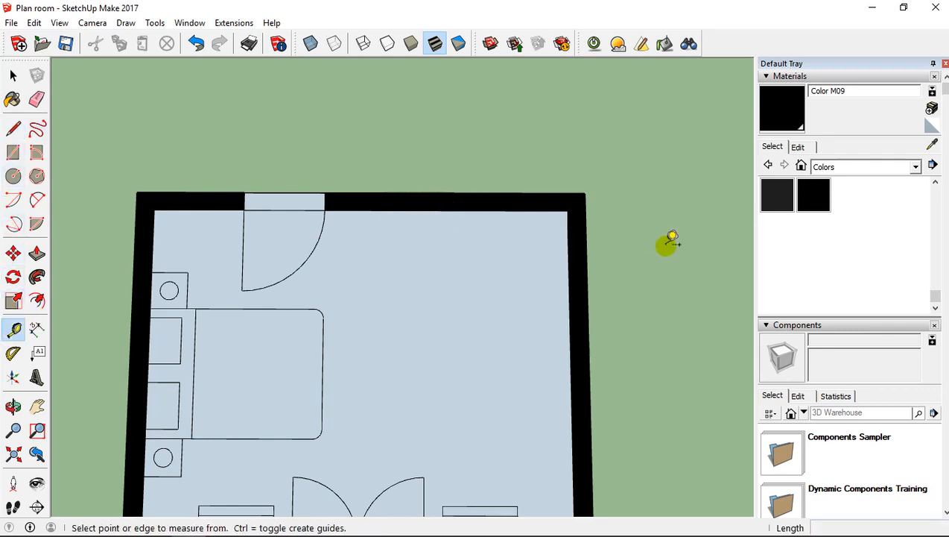
{"action": "left_click", "coordinate": [569, 241]}
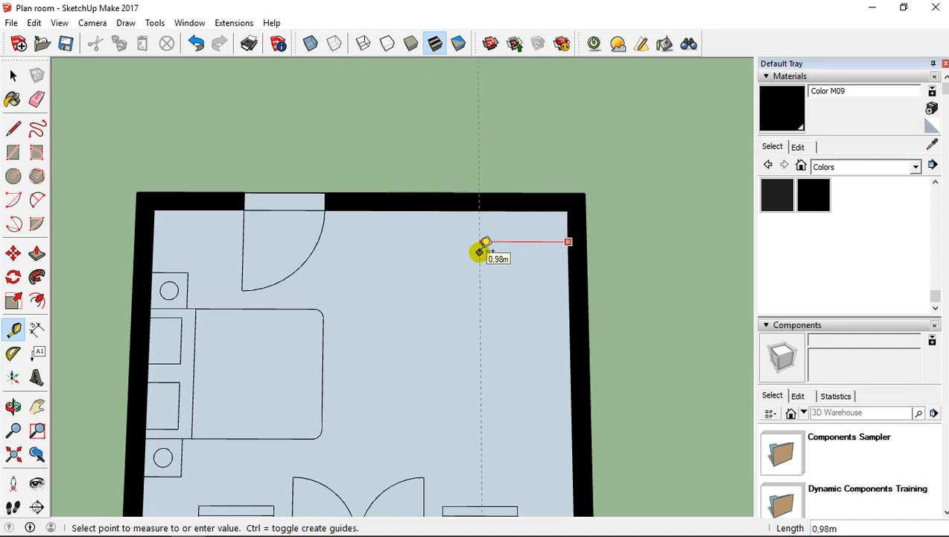
{"action": "left_click", "coordinate": [485, 242]}
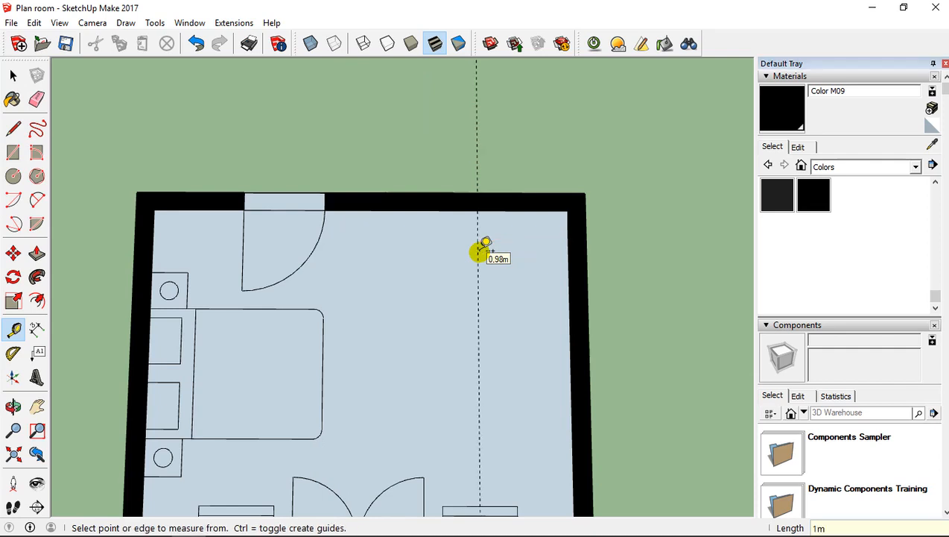
Step: Place a vertical guide 120 cm left of the existing one and a horizontal guide 50 cm below the upper wall's inner edge
{"action": "left_click", "coordinate": [478, 255]}
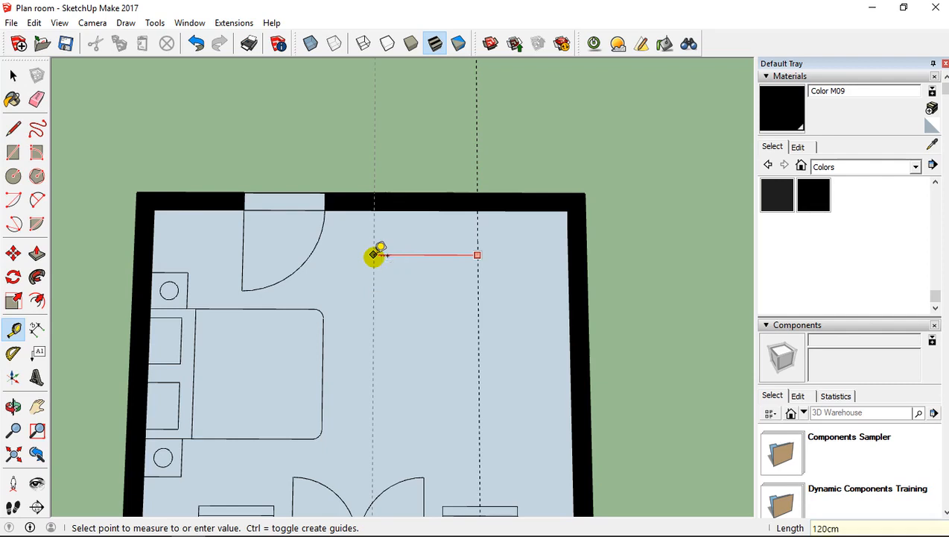
{"action": "key", "text": "Return"}
{"action": "scroll", "coordinate": [447, 239], "scroll_direction": "down", "scroll_amount": 1}
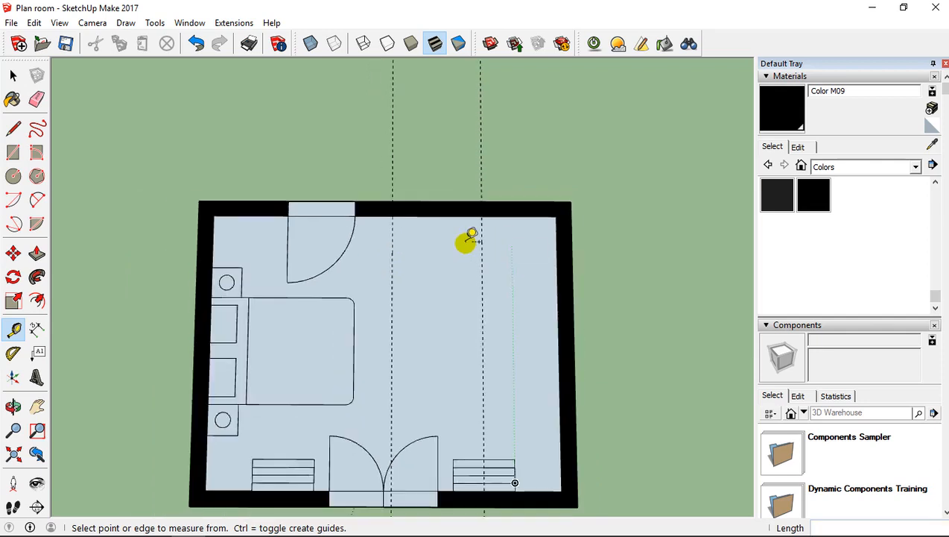
{"action": "left_click", "coordinate": [425, 215]}
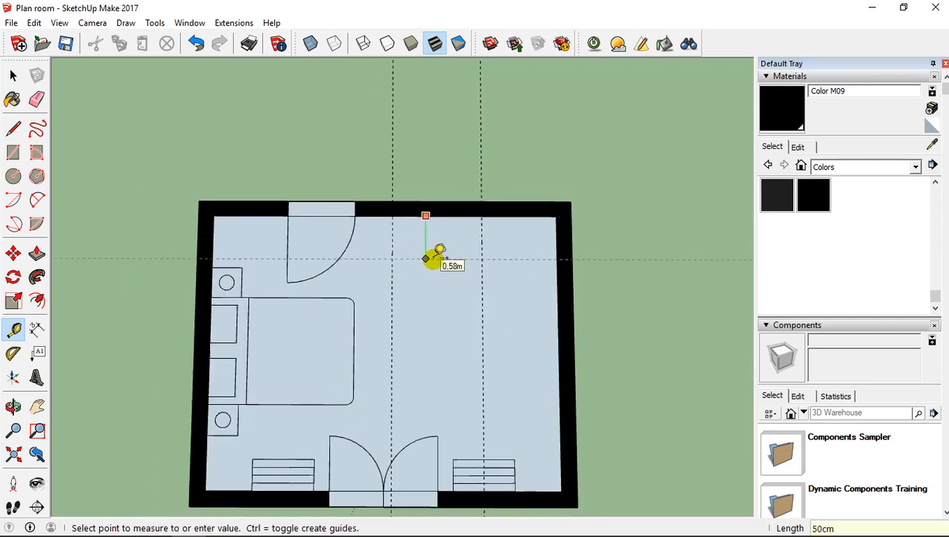
{"action": "type", "text": "50cm"}
{"action": "key", "text": "Return"}
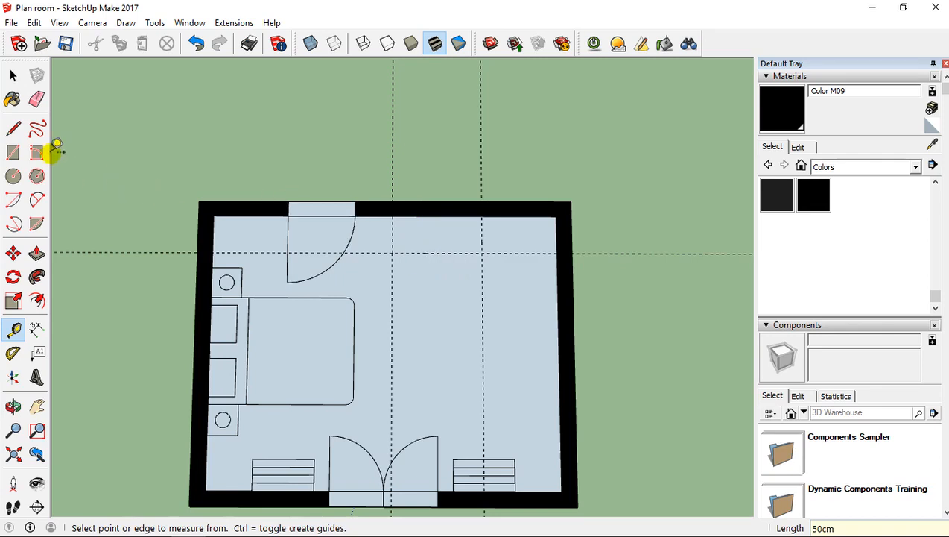
Step: Draw a 1.20 m by 0.50 m rectangle against the upper wall, between the two vertical guides and down to the horizontal guide
{"action": "left_click", "coordinate": [13, 152]}
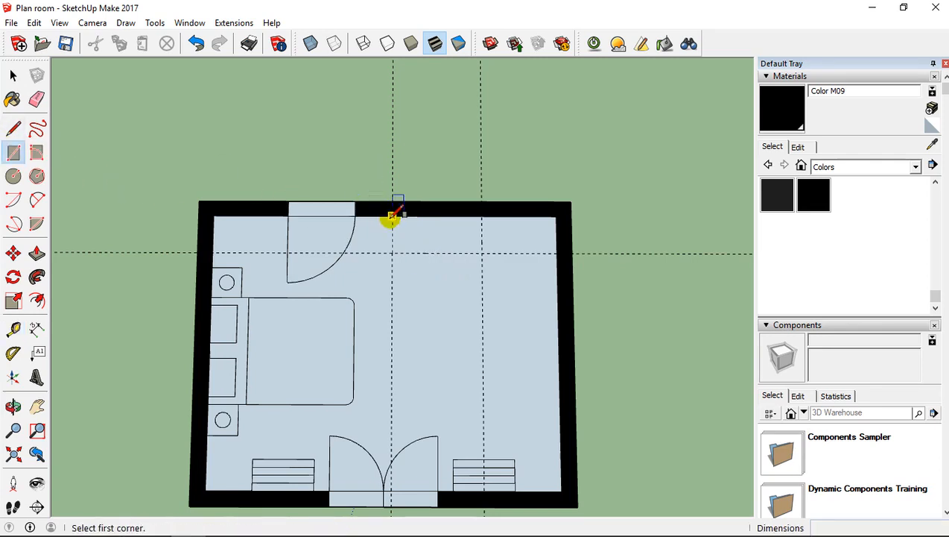
{"action": "left_click", "coordinate": [393, 217]}
{"action": "left_click", "coordinate": [482, 253]}
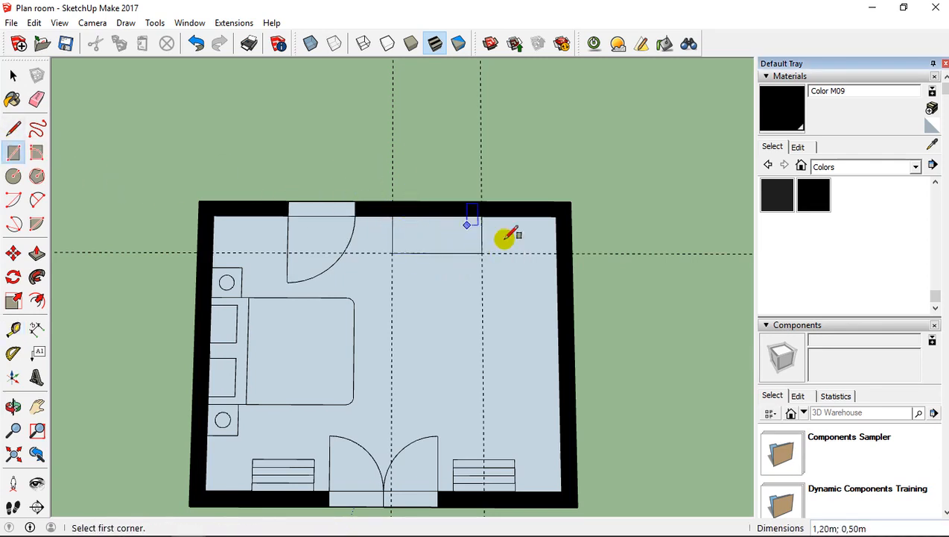
{"action": "scroll", "coordinate": [534, 275], "scroll_direction": "up", "scroll_amount": 4}
{"action": "scroll", "coordinate": [533, 277], "scroll_direction": "down", "scroll_amount": 4}
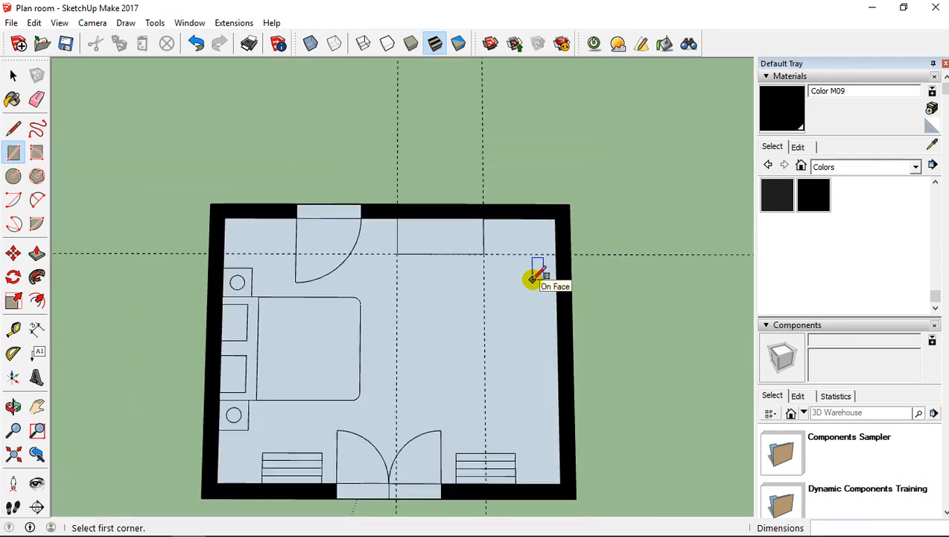
{"action": "mouse_move", "coordinate": [533, 279]}
{"action": "middle_mouse_down"}
{"action": "mouse_move", "coordinate": [522, 303]}
{"action": "mouse_move", "coordinate": [512, 282]}
{"action": "mouse_move", "coordinate": [525, 333]}
{"action": "mouse_move", "coordinate": [531, 322]}
{"action": "mouse_move", "coordinate": [510, 318]}
{"action": "middle_mouse_up"}
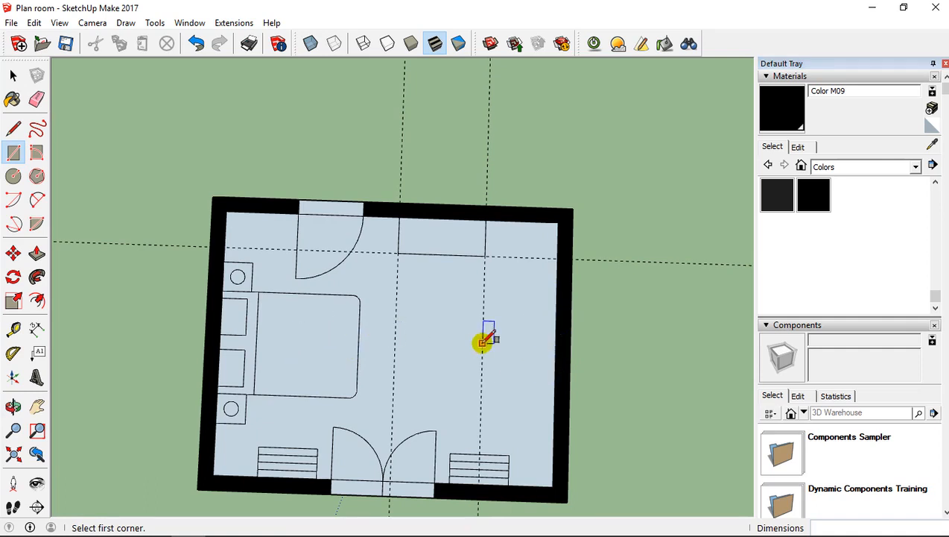
Step: Delete all guides used for the rectangle against the upper wall
{"action": "left_click", "coordinate": [34, 23]}
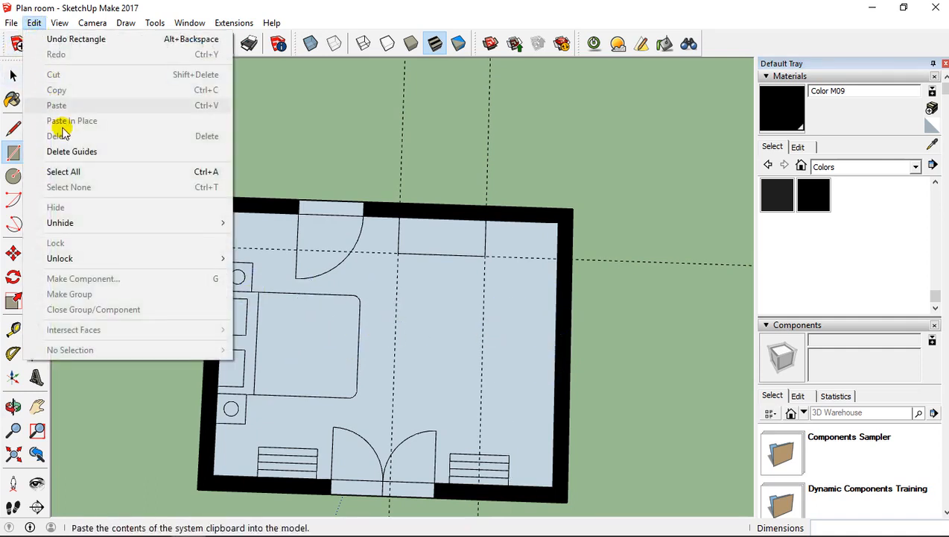
{"action": "left_click", "coordinate": [60, 151]}
{"action": "mouse_move", "coordinate": [547, 350]}
{"action": "middle_mouse_down"}
{"action": "mouse_move", "coordinate": [560, 316]}
{"action": "mouse_move", "coordinate": [549, 363]}
{"action": "mouse_move", "coordinate": [549, 343]}
{"action": "middle_mouse_up"}
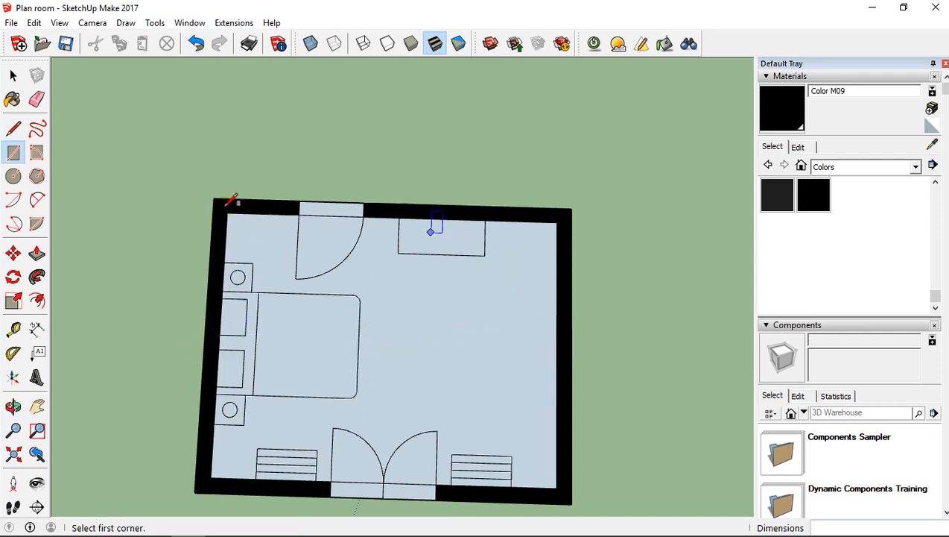
Step: Place a horizontal guide 1.80 m below the upper wall's inner edge, through the midpoint of the right wall's inner edge
{"action": "left_click", "coordinate": [16, 328]}
{"action": "left_click", "coordinate": [539, 222]}
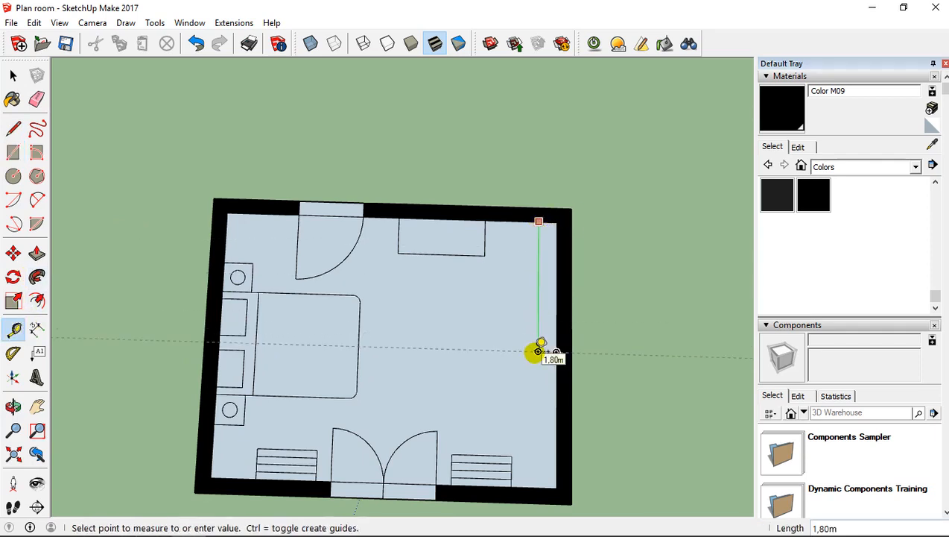
{"action": "left_click", "coordinate": [539, 346]}
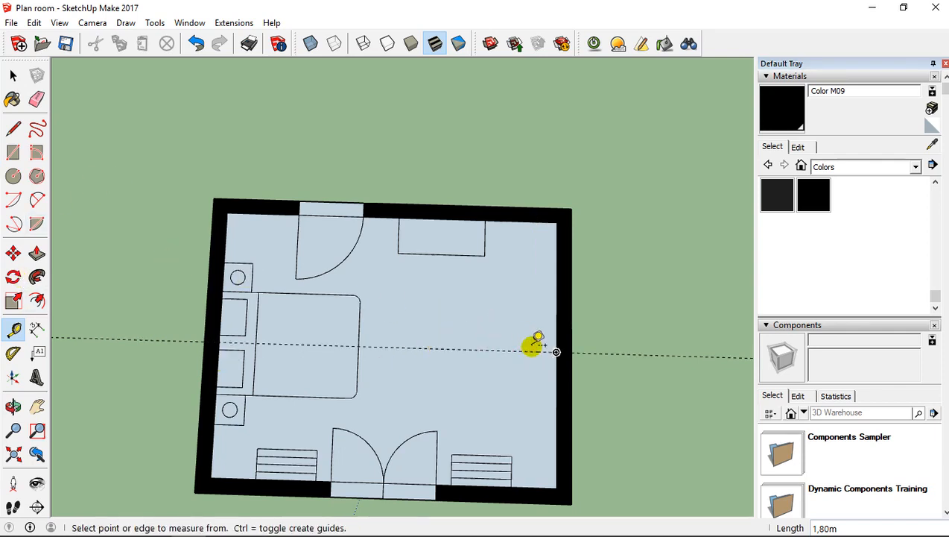
Step: Add two horizontal guides, one 50 cm above and one 50 cm below the room's middle guide
{"action": "left_click", "coordinate": [488, 350]}
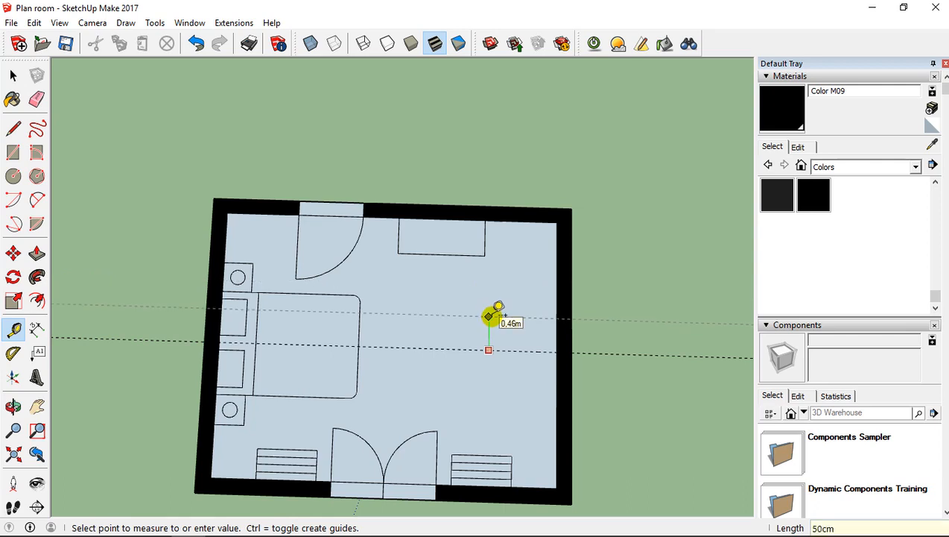
{"action": "key", "text": "Return"}
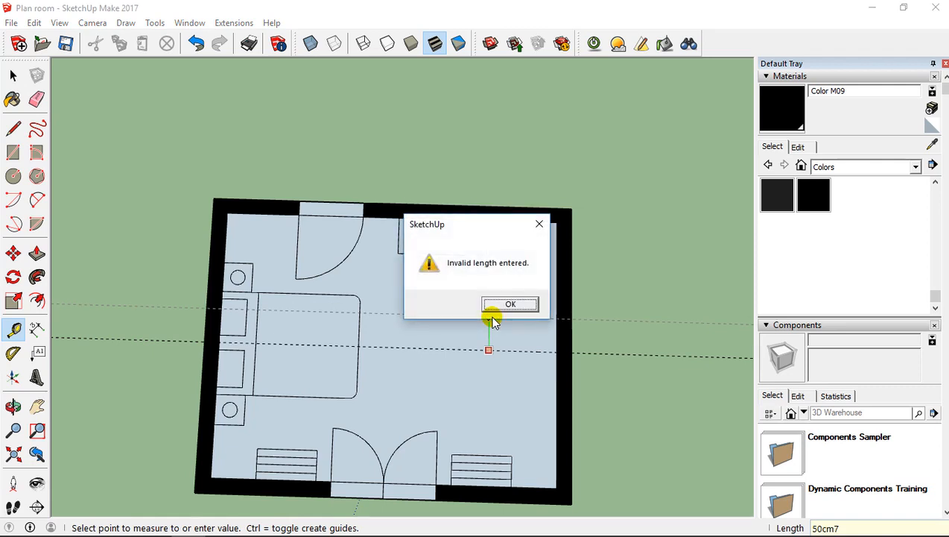
{"action": "left_click", "coordinate": [518, 302]}
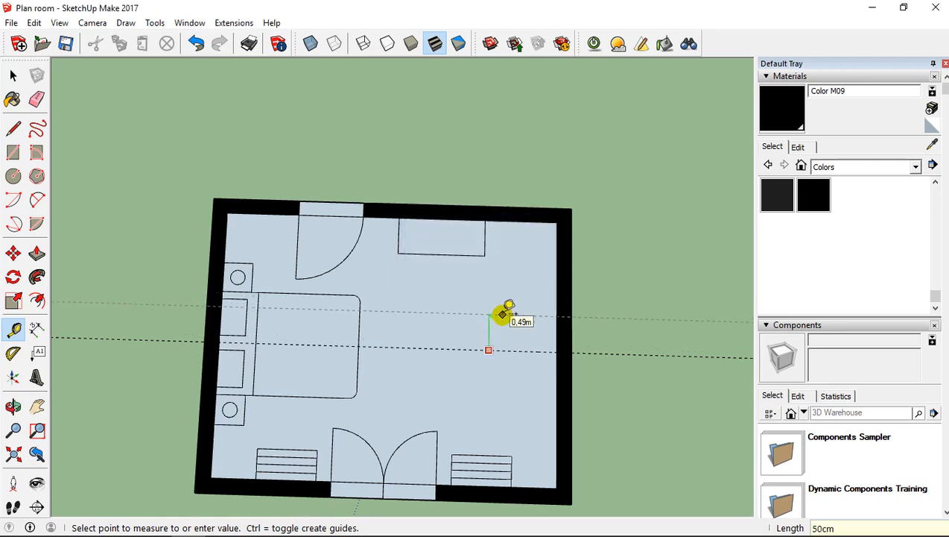
{"action": "left_click", "coordinate": [505, 314]}
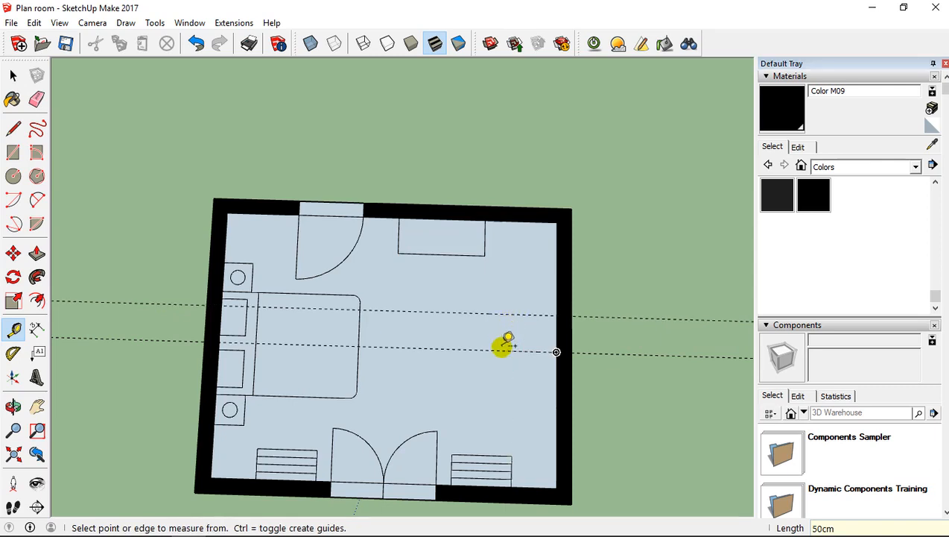
{"action": "left_click", "coordinate": [503, 349]}
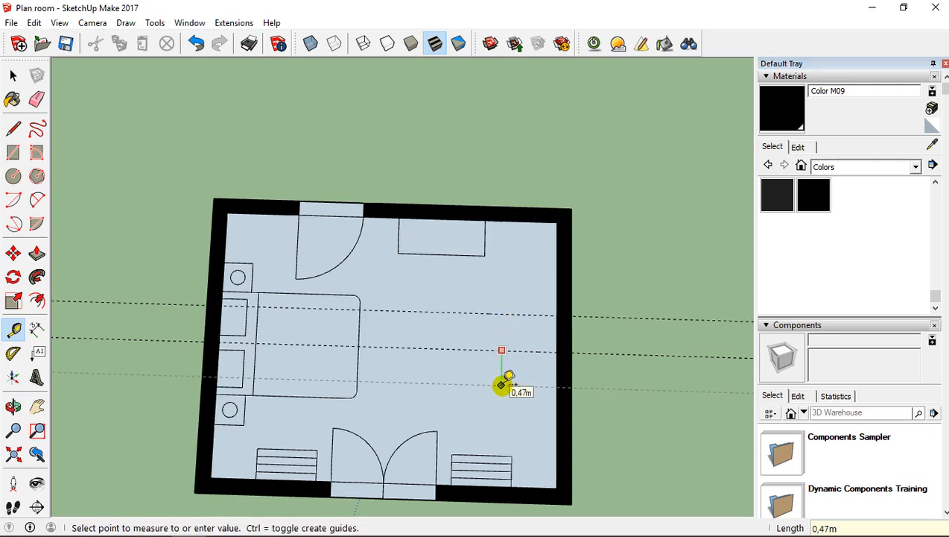
{"action": "left_click", "coordinate": [503, 385]}
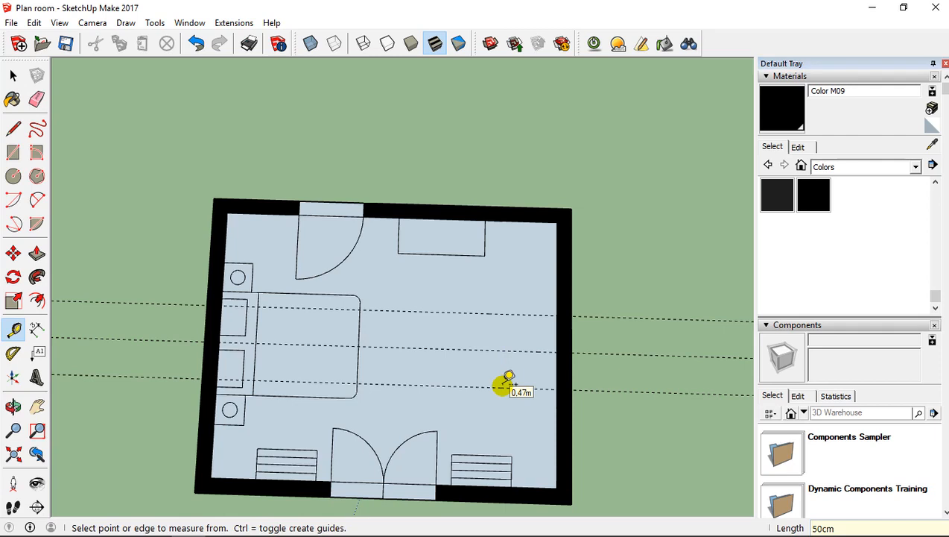
Step: Place a vertical guide 50 cm inside the right wall's inner edge
{"action": "scroll", "coordinate": [550, 352], "scroll_direction": "up", "scroll_amount": 6}
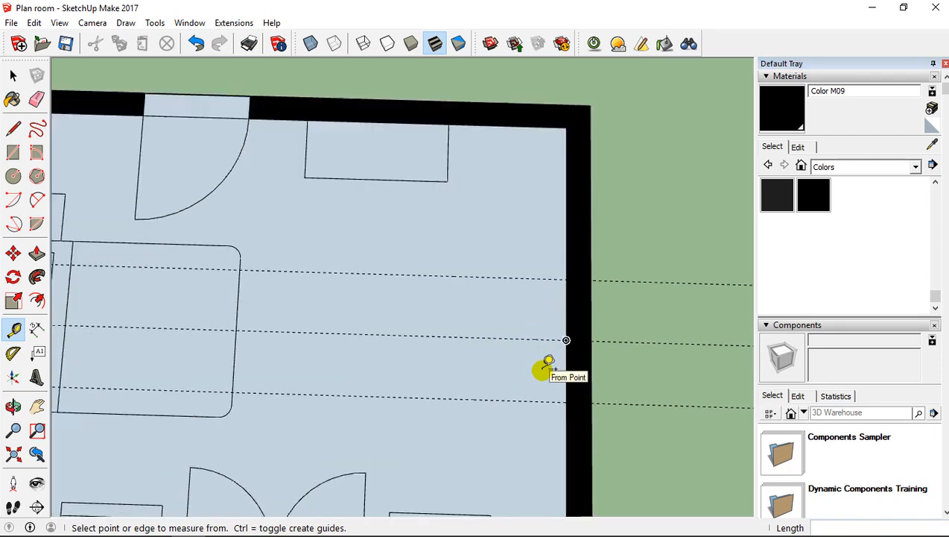
{"action": "scroll", "coordinate": [516, 259], "scroll_direction": "down", "scroll_amount": 1}
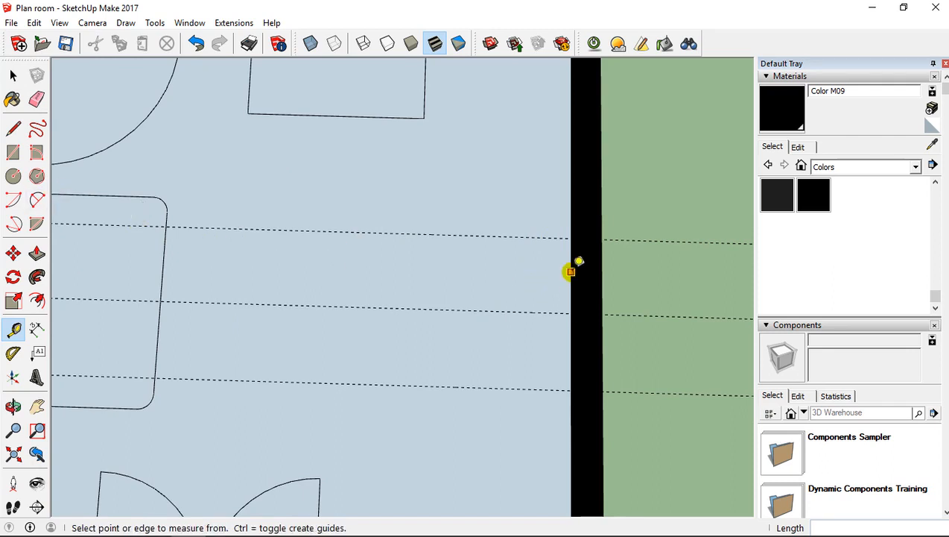
{"action": "left_click", "coordinate": [571, 270]}
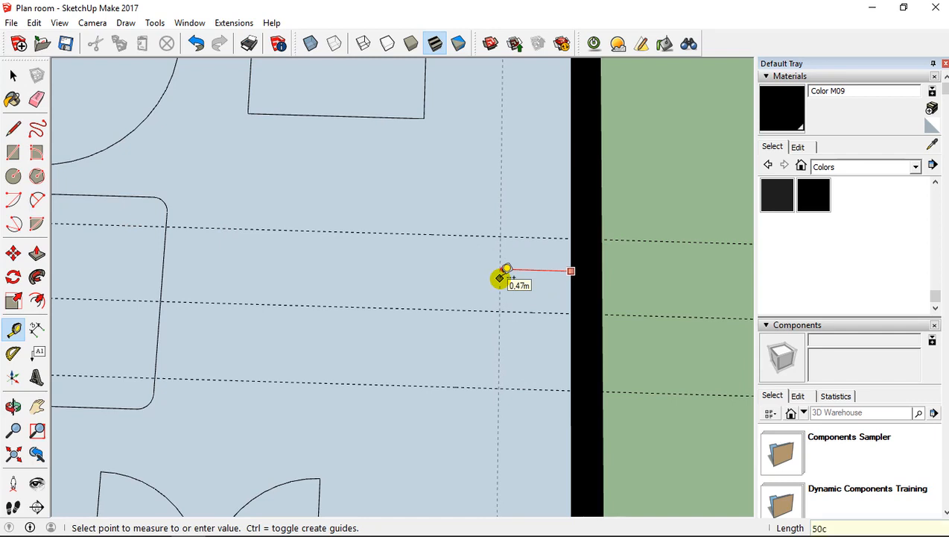
{"action": "key", "text": "Return"}
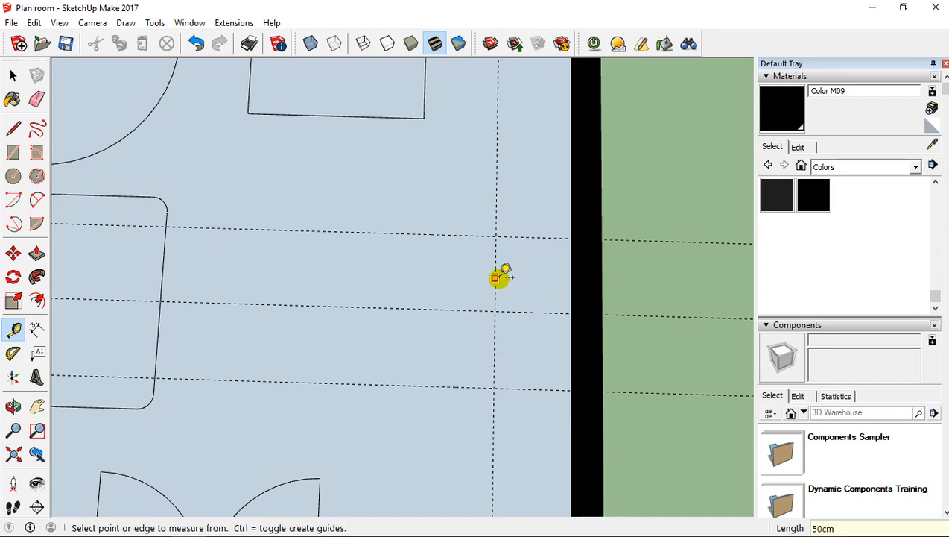
Step: Draw a 1.00 m by 0.50 m rectangle against the right wall, between the outer horizontal guides and the vertical guide
{"action": "left_click", "coordinate": [17, 152]}
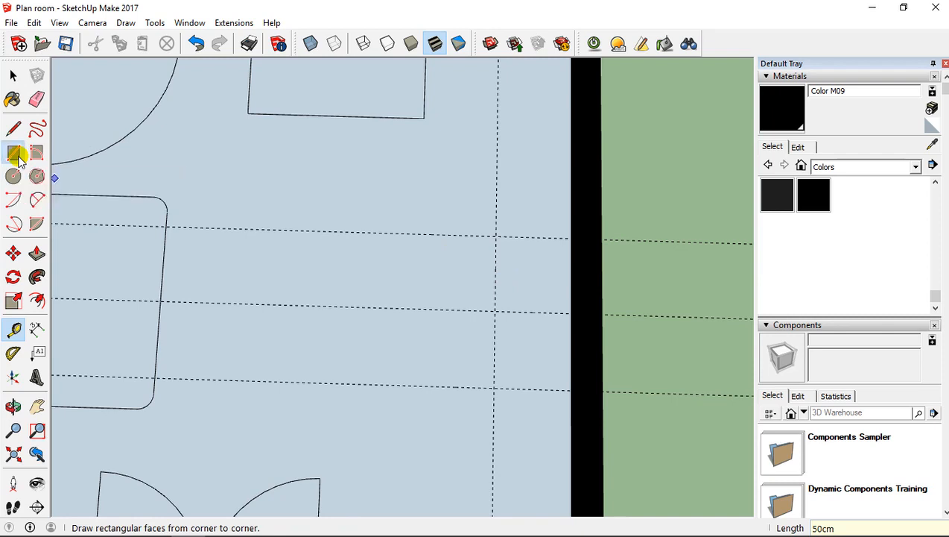
{"action": "left_click", "coordinate": [495, 236]}
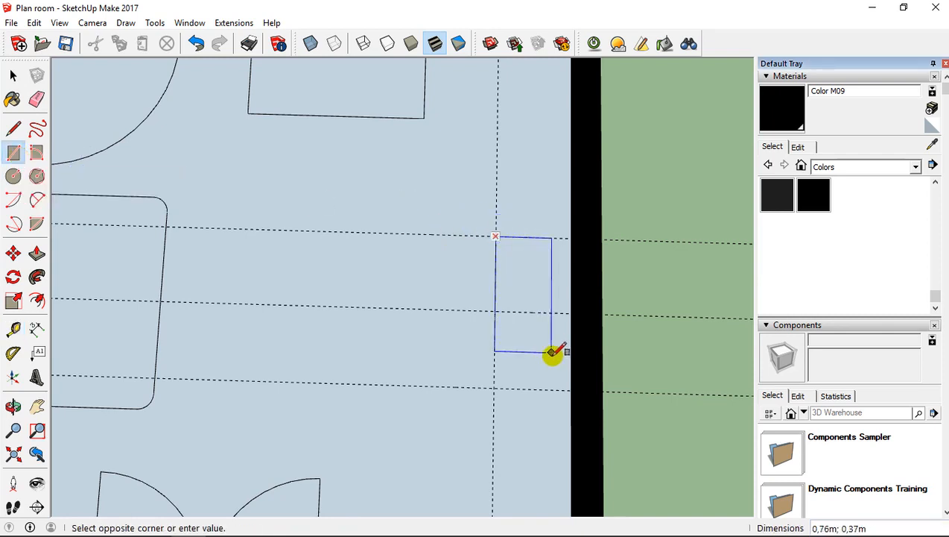
{"action": "left_click", "coordinate": [567, 388]}
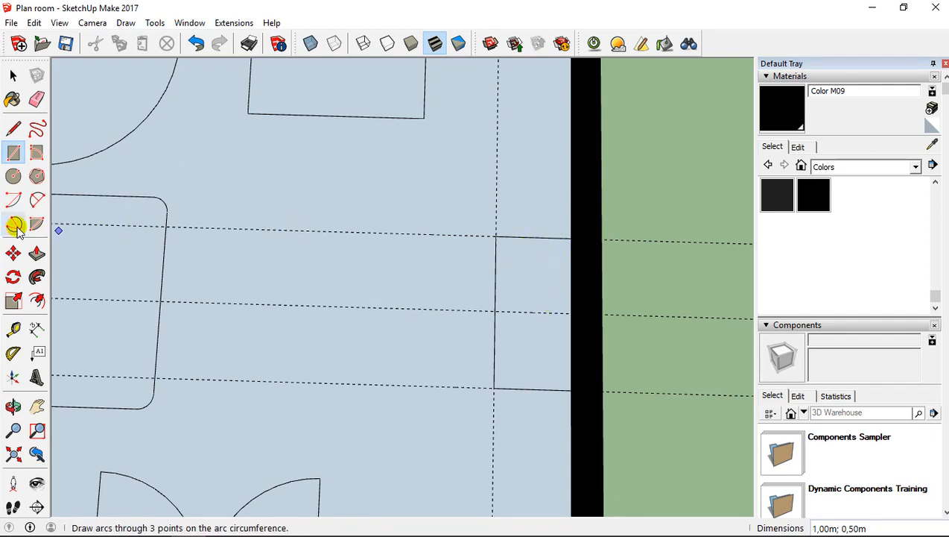
Step: Place guides 20 cm inside the right-wall rectangle's upper, lower and wall-side edges
{"action": "left_click", "coordinate": [13, 328]}
{"action": "left_click", "coordinate": [534, 237]}
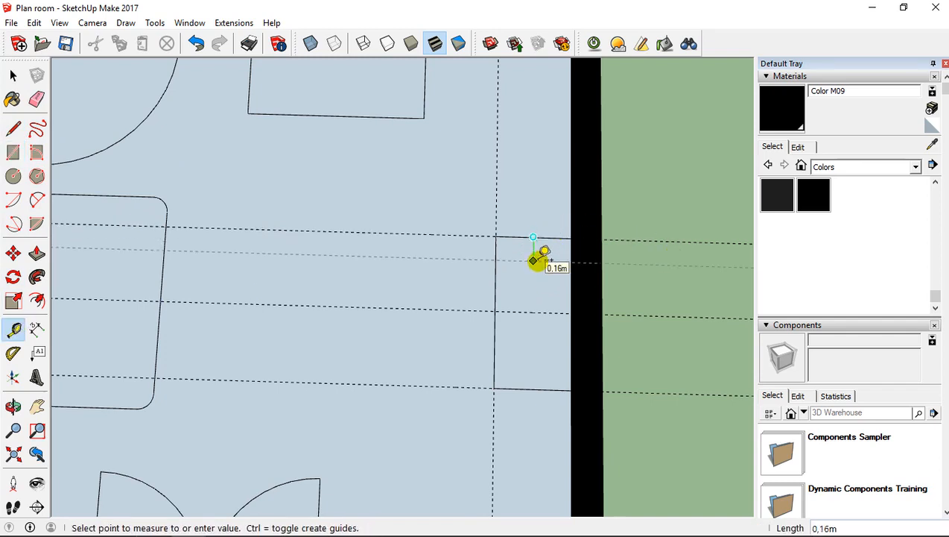
{"action": "left_click", "coordinate": [536, 258]}
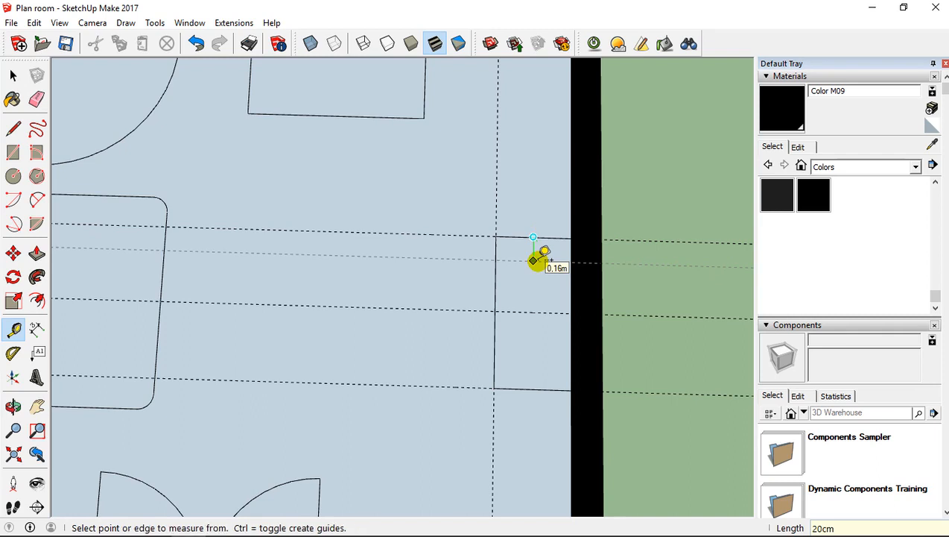
{"action": "left_click", "coordinate": [543, 388]}
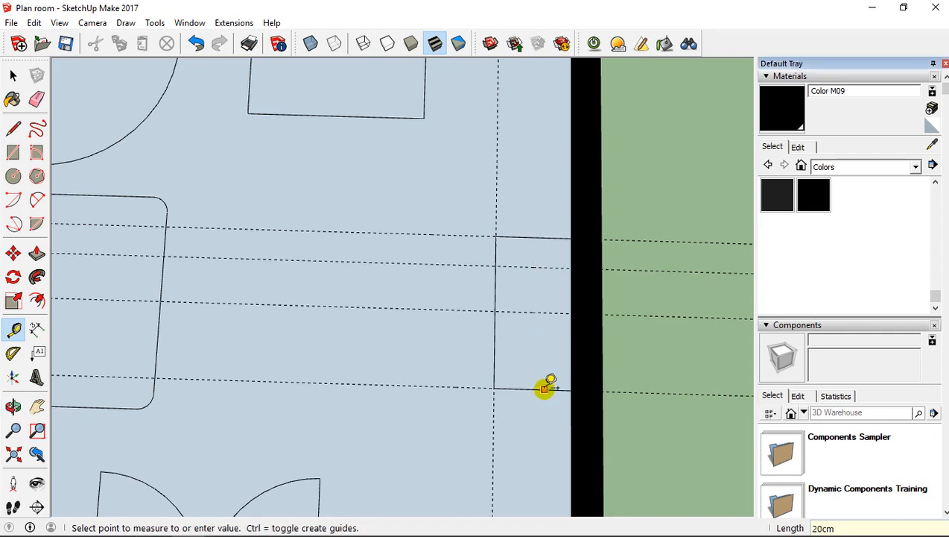
{"action": "type", "text": "20c"}
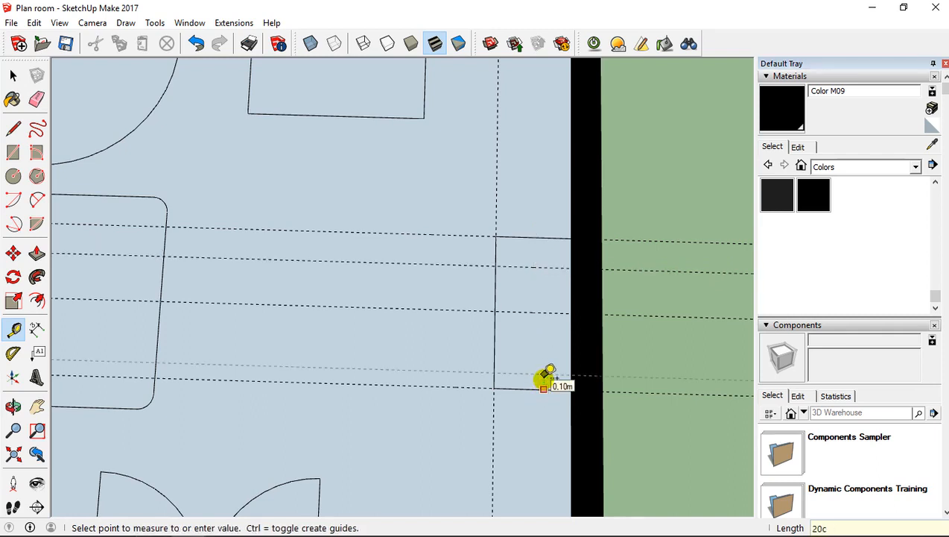
{"action": "type", "text": "m"}
{"action": "key", "text": "Return"}
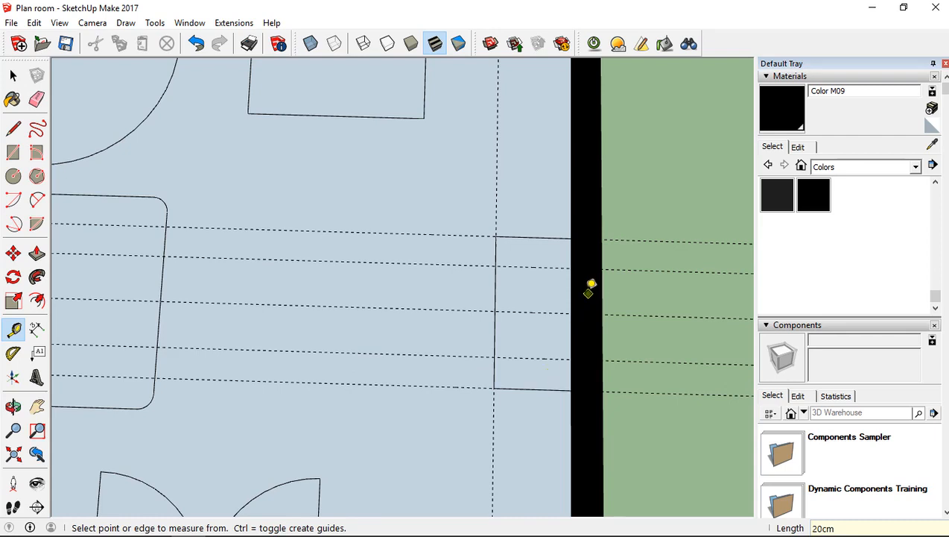
{"action": "left_click", "coordinate": [571, 294]}
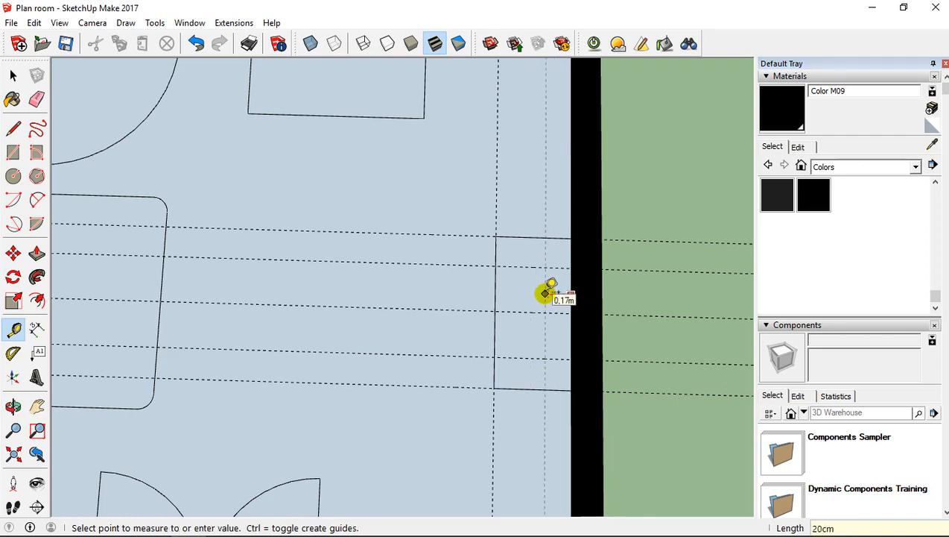
{"action": "key", "text": "Return"}
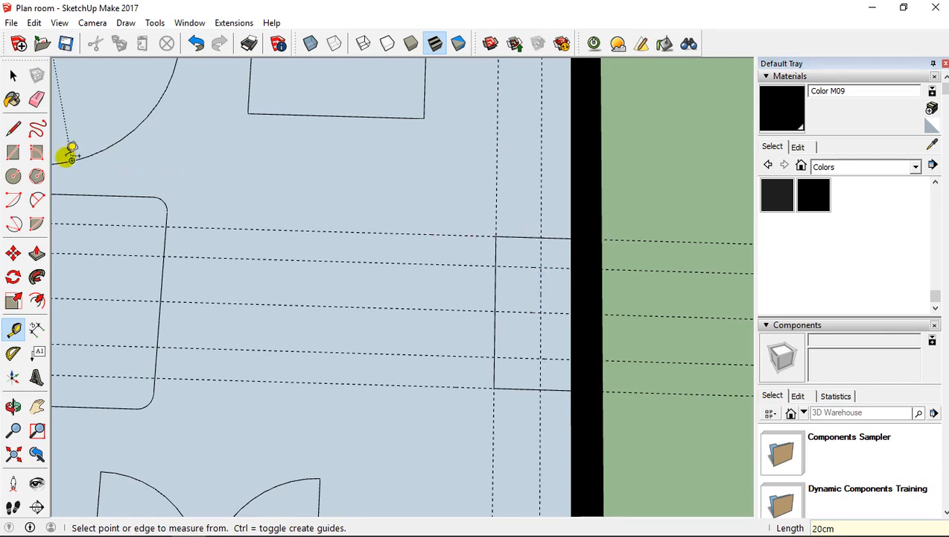
Step: Draw a 0.60 m by 0.20 m rectangle against the right wall inside the larger rectangle, using the 20 cm guides
{"action": "left_click", "coordinate": [13, 152]}
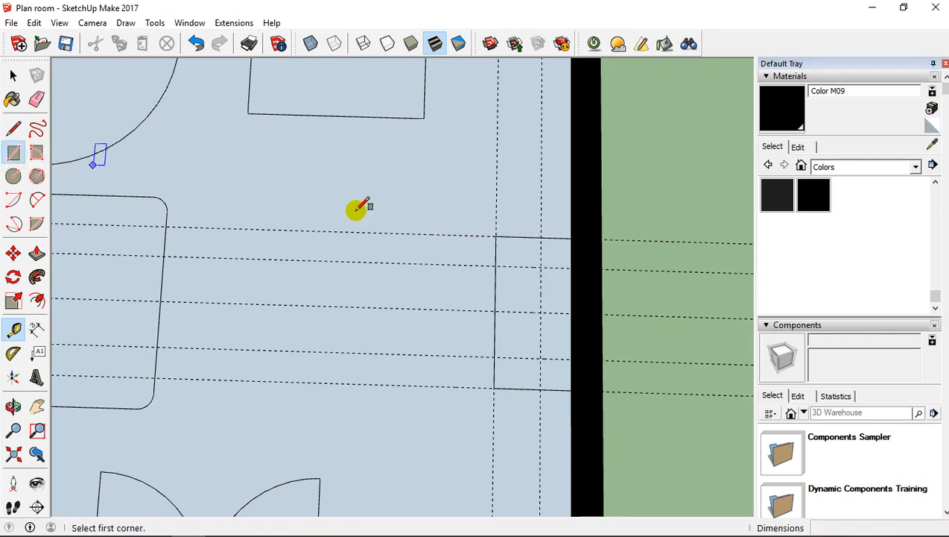
{"action": "left_click", "coordinate": [541, 266]}
{"action": "left_click", "coordinate": [570, 360]}
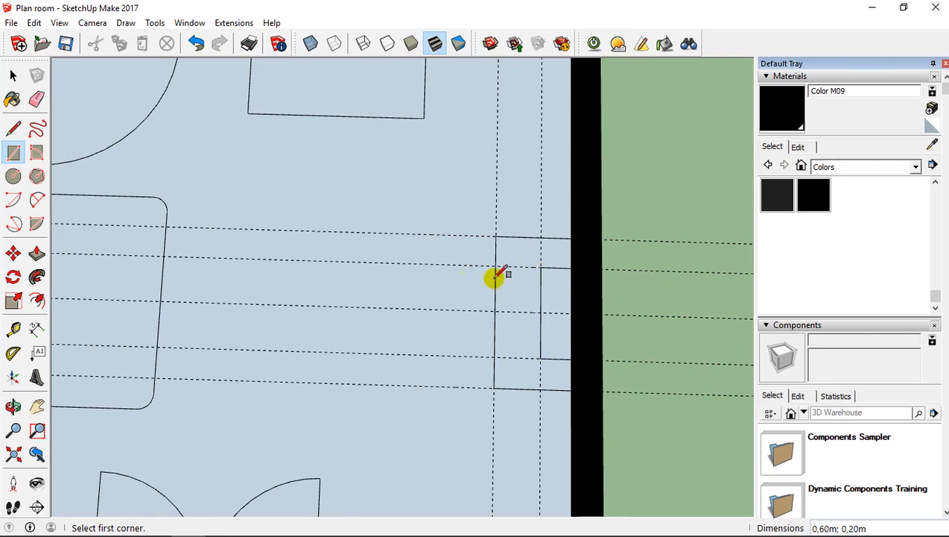
{"action": "scroll", "coordinate": [440, 258], "scroll_direction": "down", "scroll_amount": 4}
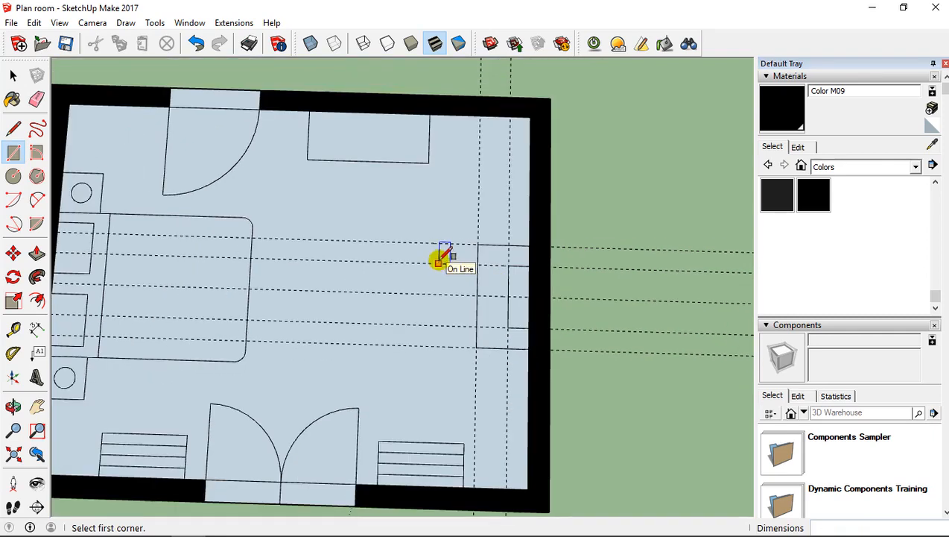
Step: Delete all guides from the plan
{"action": "left_click", "coordinate": [35, 23]}
{"action": "left_click", "coordinate": [82, 149]}
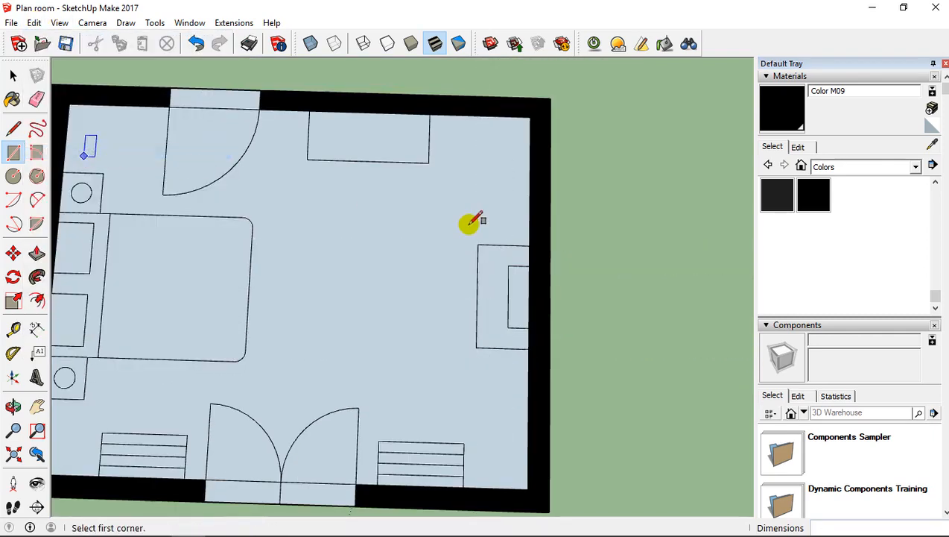
Step: Draw a 60 cm by 60 cm square on the floor near the room's upper-right corner
{"action": "middle_click_drag", "start_coordinate": [430, 272], "coordinate": [430, 251]}
{"action": "scroll", "coordinate": [427, 264], "scroll_direction": "down", "scroll_amount": 3}
{"action": "key", "text": "r"}
{"action": "scroll", "coordinate": [418, 275], "scroll_direction": "up", "scroll_amount": 3}
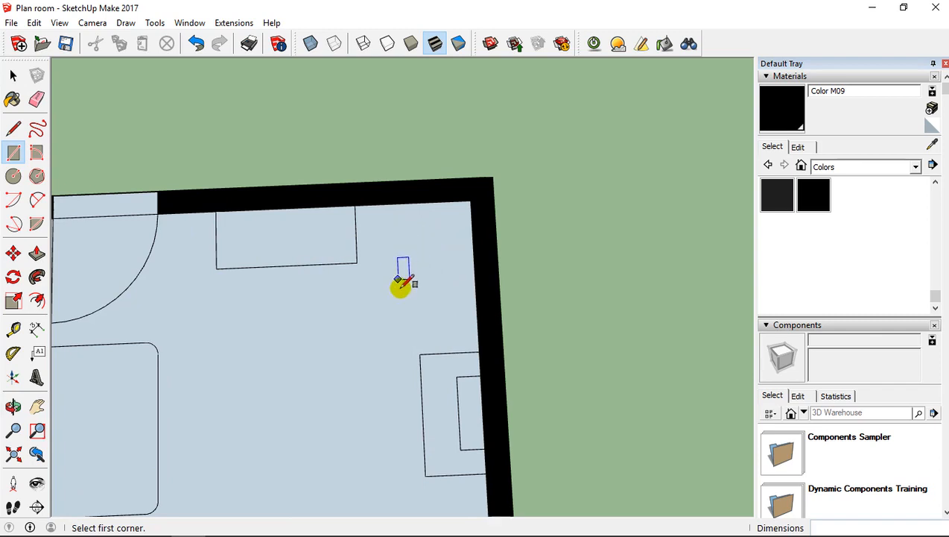
{"action": "middle_click_drag", "start_coordinate": [414, 276], "coordinate": [407, 278]}
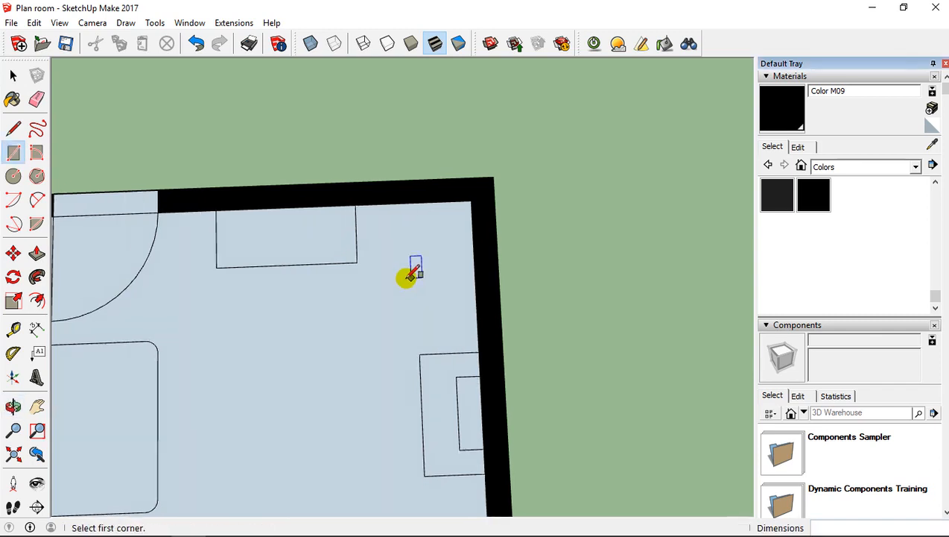
{"action": "left_click", "coordinate": [384, 235]}
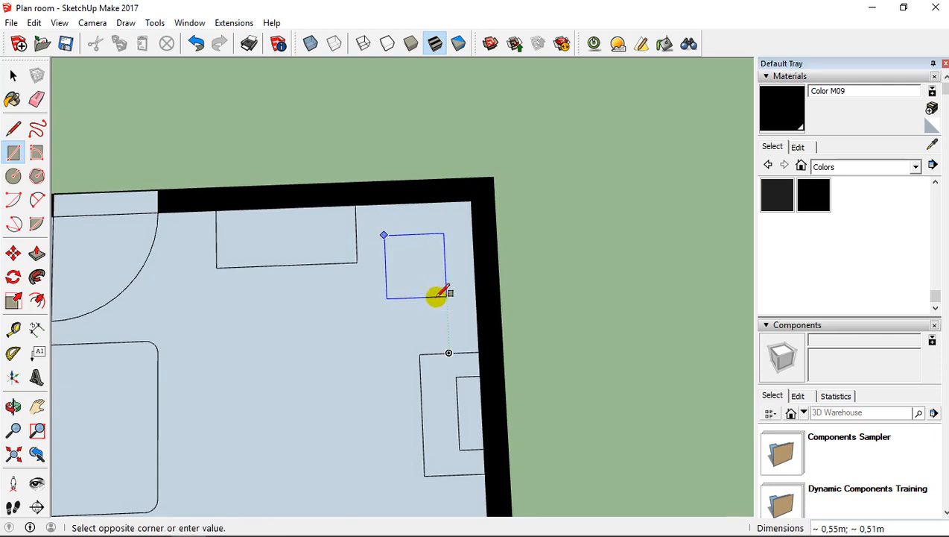
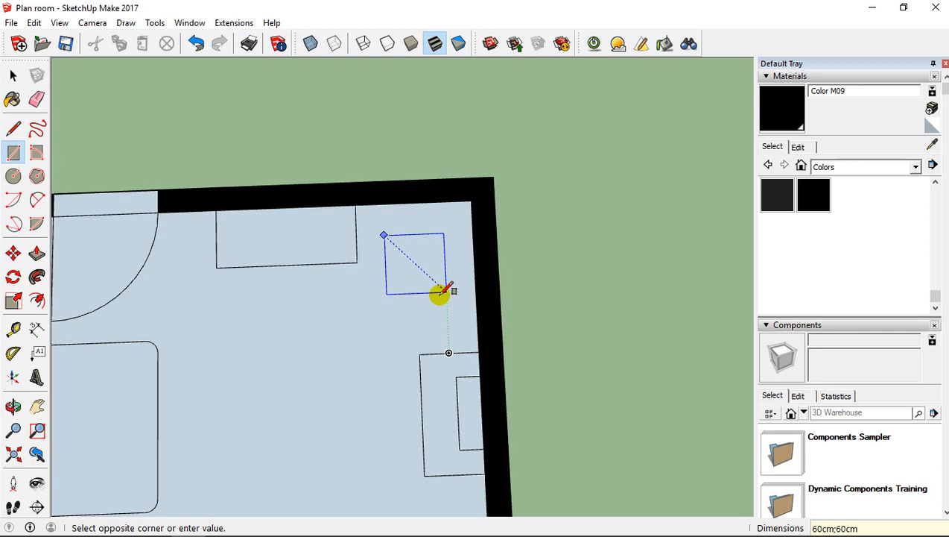
{"action": "key", "text": "Return"}
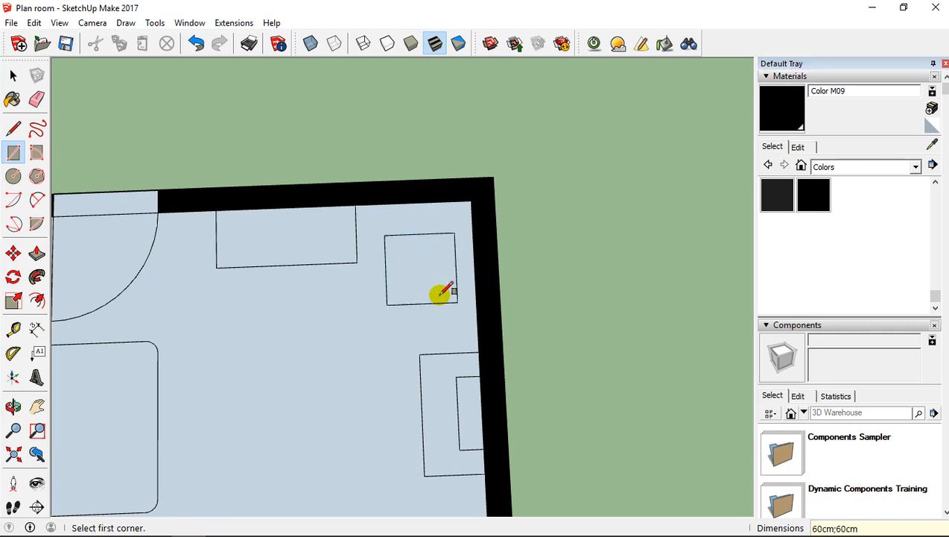
Step: Select the whole square with its edges, move it about 0.19 m toward the upper wall and about 0.31 m back down
{"action": "left_click", "coordinate": [12, 76]}
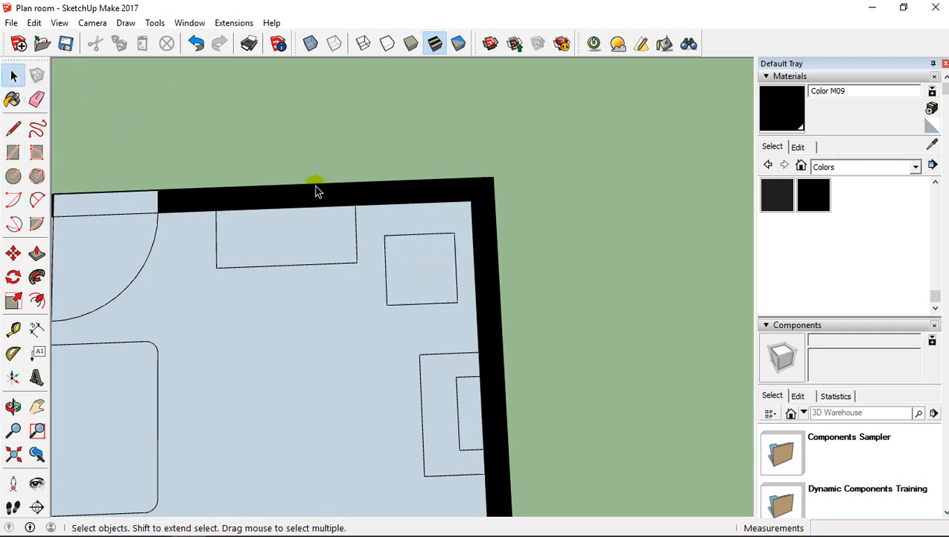
{"action": "left_click", "coordinate": [422, 241]}
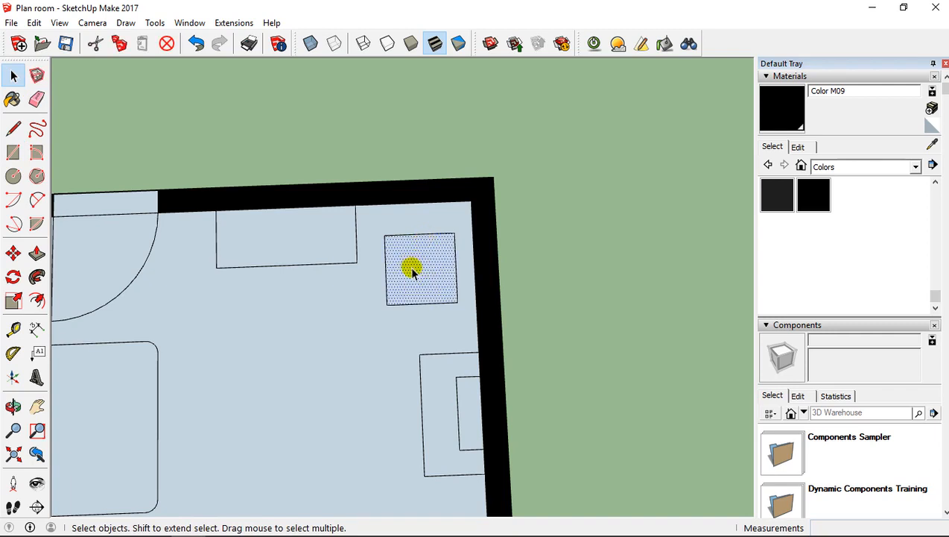
{"action": "double_click", "coordinate": [413, 268]}
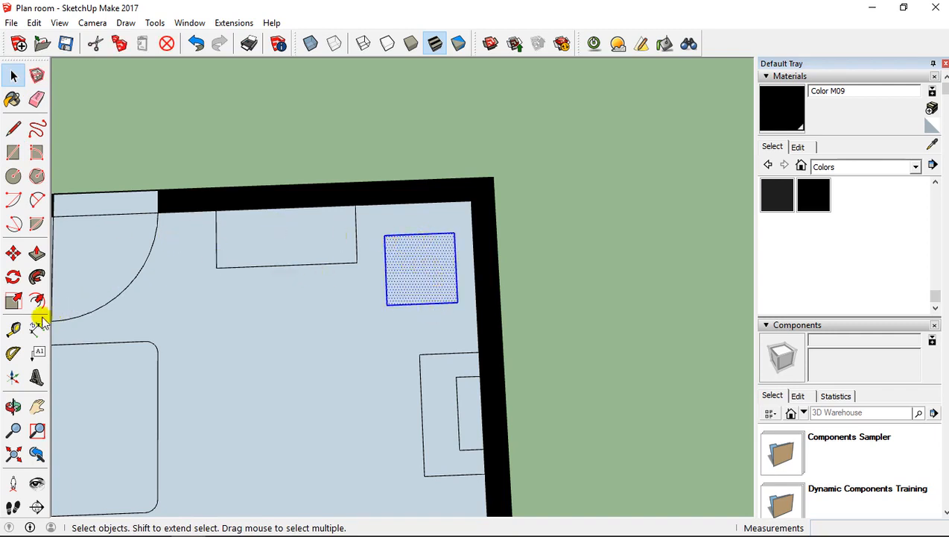
{"action": "left_click", "coordinate": [13, 254]}
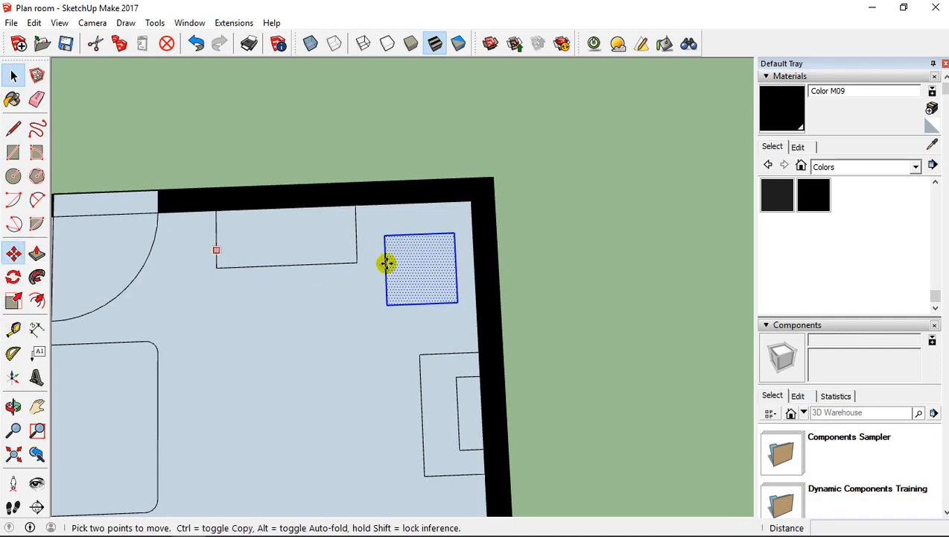
{"action": "left_click", "coordinate": [386, 233]}
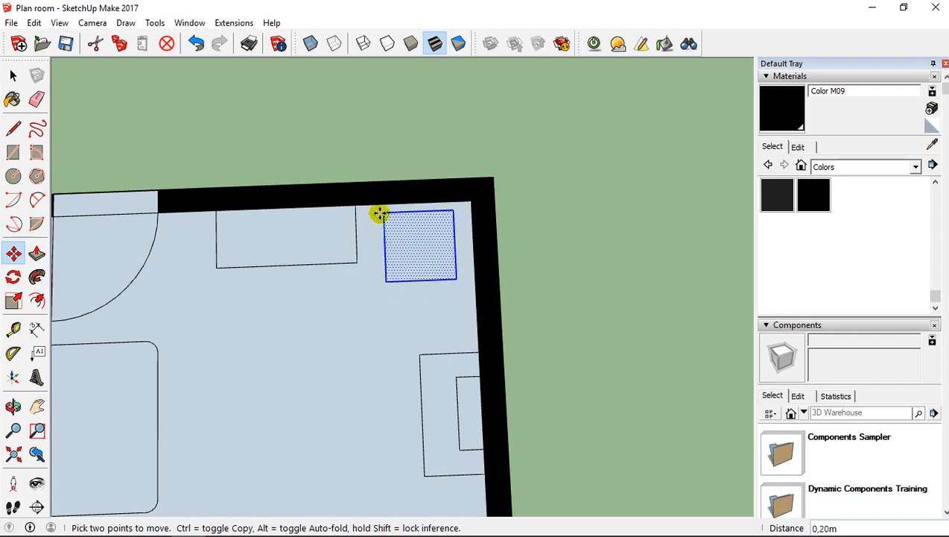
{"action": "left_click", "coordinate": [377, 215]}
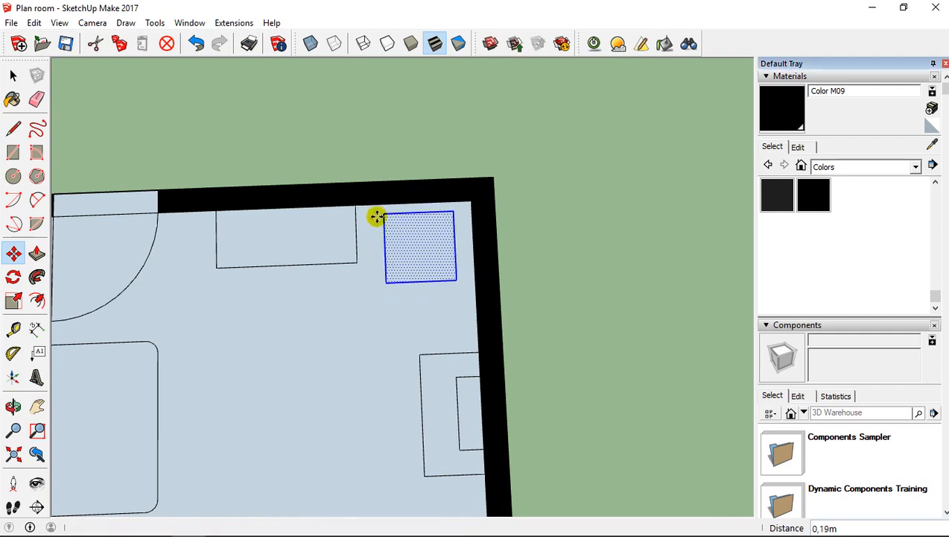
{"action": "left_click", "coordinate": [384, 213]}
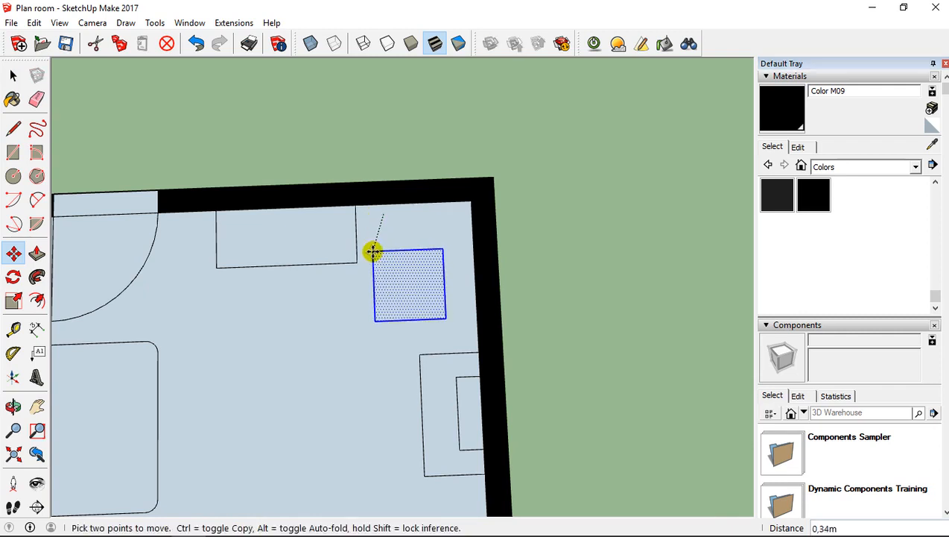
{"action": "left_click", "coordinate": [373, 247]}
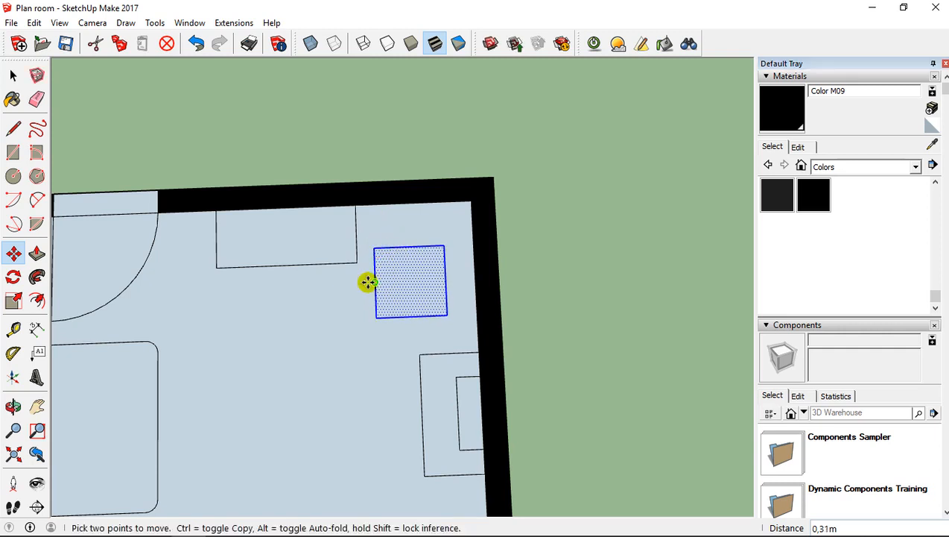
Step: Try to rotate the square 20 degrees clockwise about its lower-left corner, and undo the rotation
{"action": "left_click", "coordinate": [13, 276]}
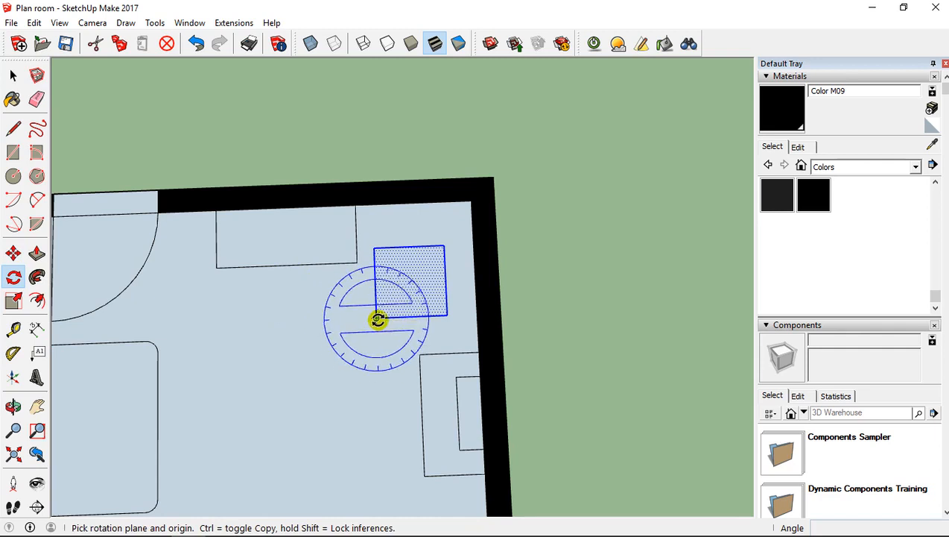
{"action": "left_click", "coordinate": [377, 318]}
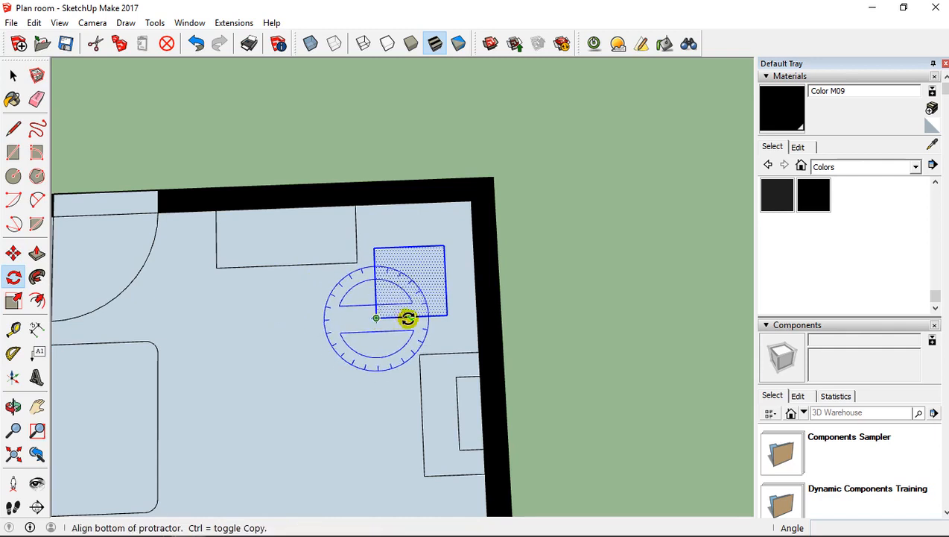
{"action": "left_click", "coordinate": [448, 316]}
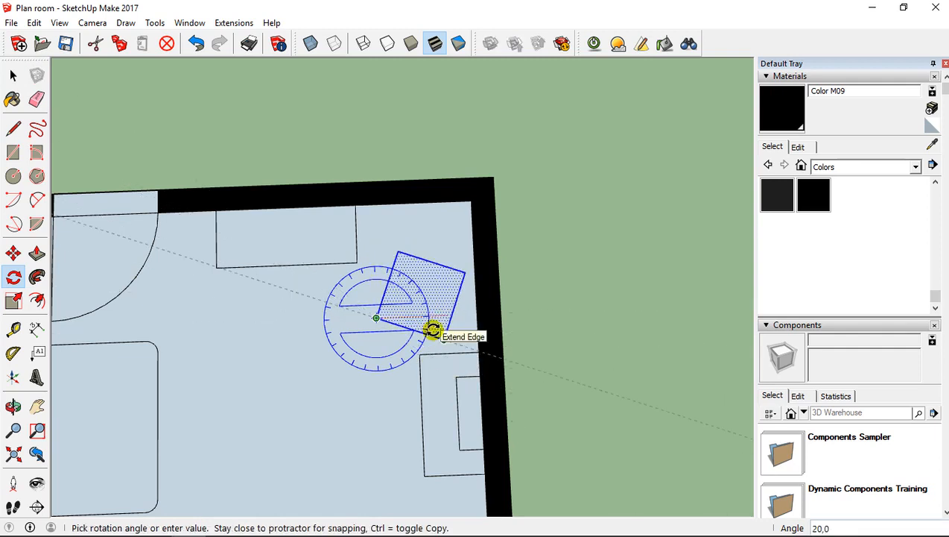
{"action": "left_click", "coordinate": [433, 330]}
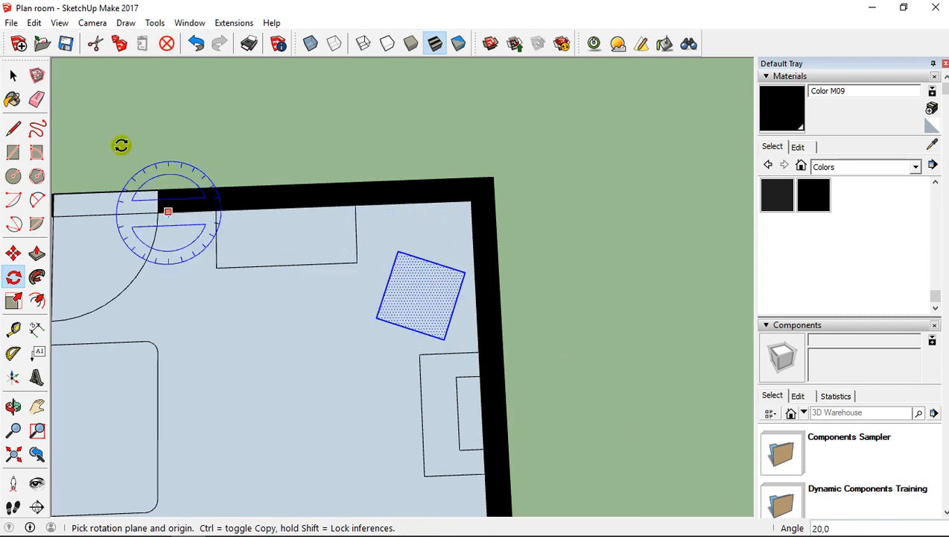
{"action": "left_click", "coordinate": [198, 43]}
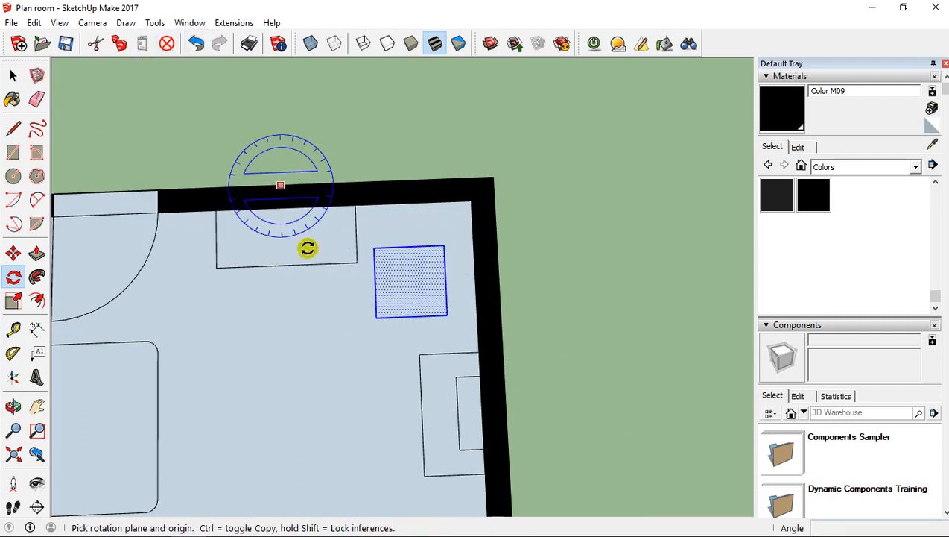
Step: Move the unrotated square about 0.24 m up and to the left, toward the rectangle on the upper wall
{"action": "left_click", "coordinate": [13, 254]}
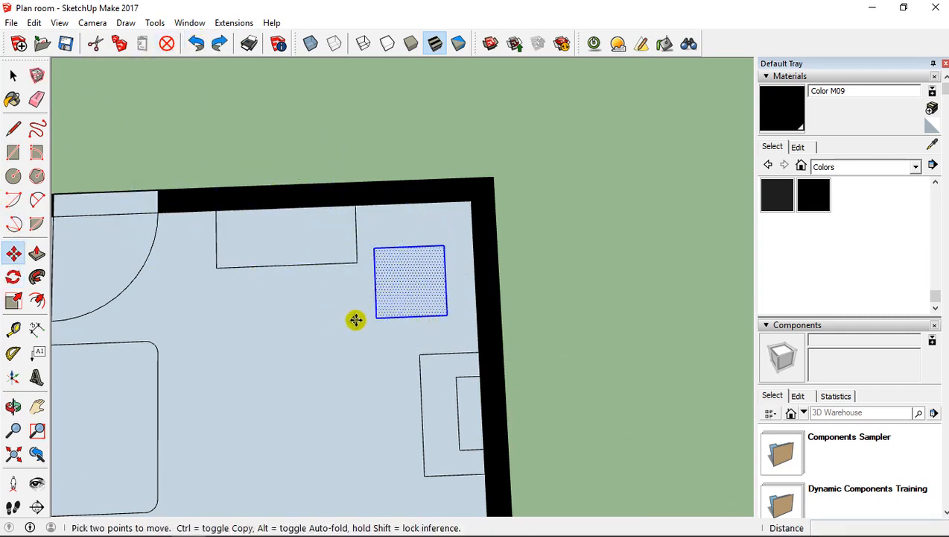
{"action": "left_click", "coordinate": [376, 315]}
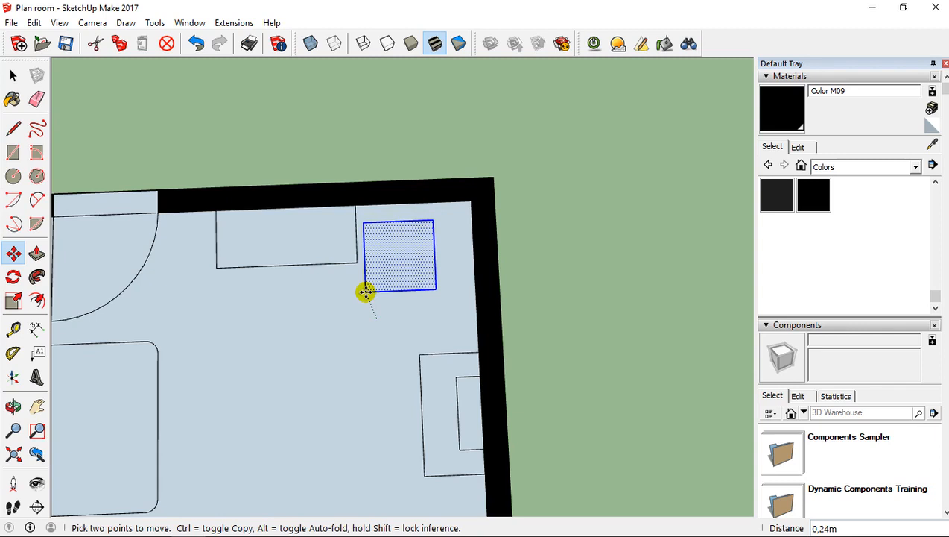
{"action": "left_click", "coordinate": [366, 291]}
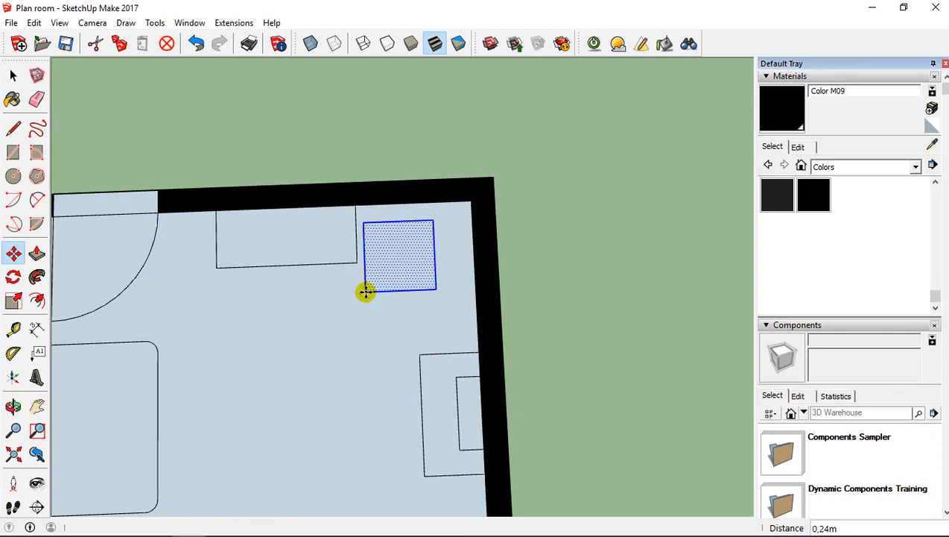
Step: Rotate the square 45 degrees clockwise about its lower-left corner
{"action": "left_click", "coordinate": [14, 276]}
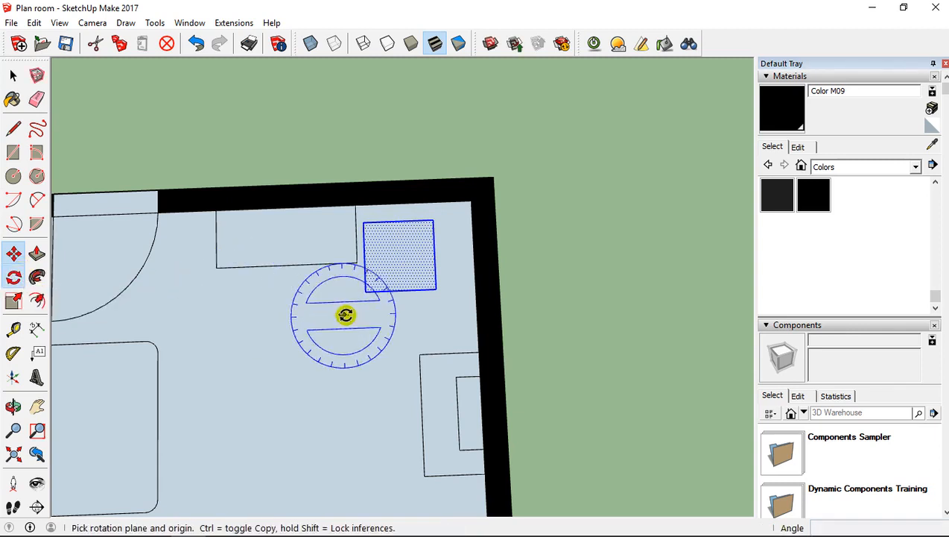
{"action": "left_click", "coordinate": [365, 292]}
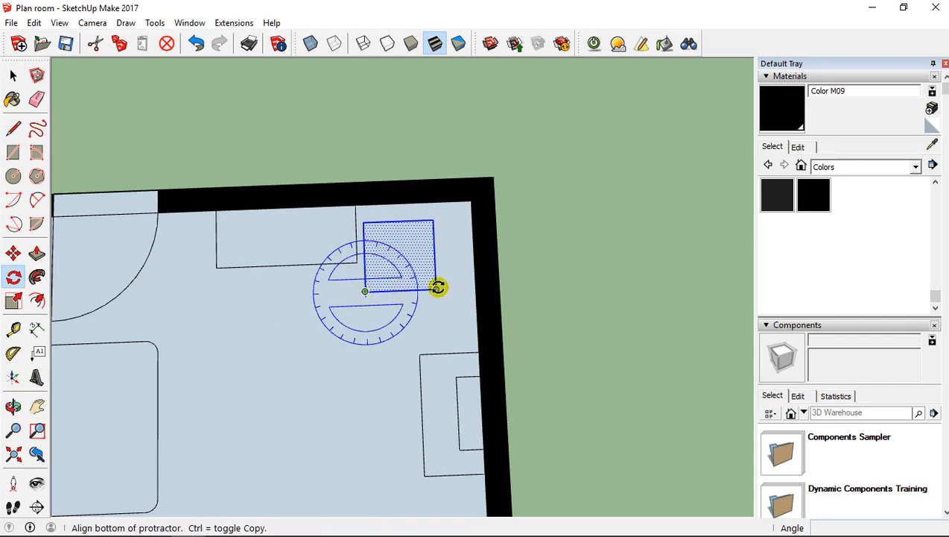
{"action": "left_click", "coordinate": [438, 288]}
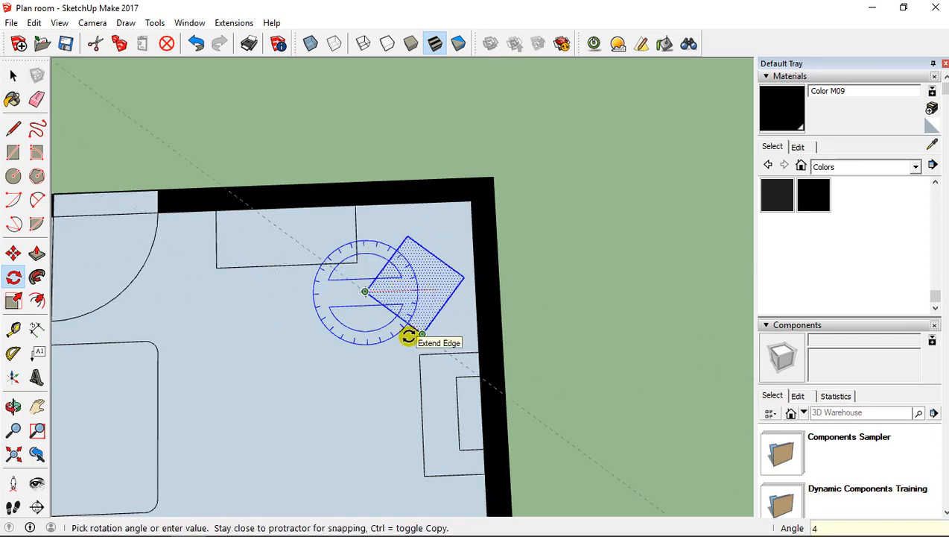
{"action": "left_click", "coordinate": [408, 337]}
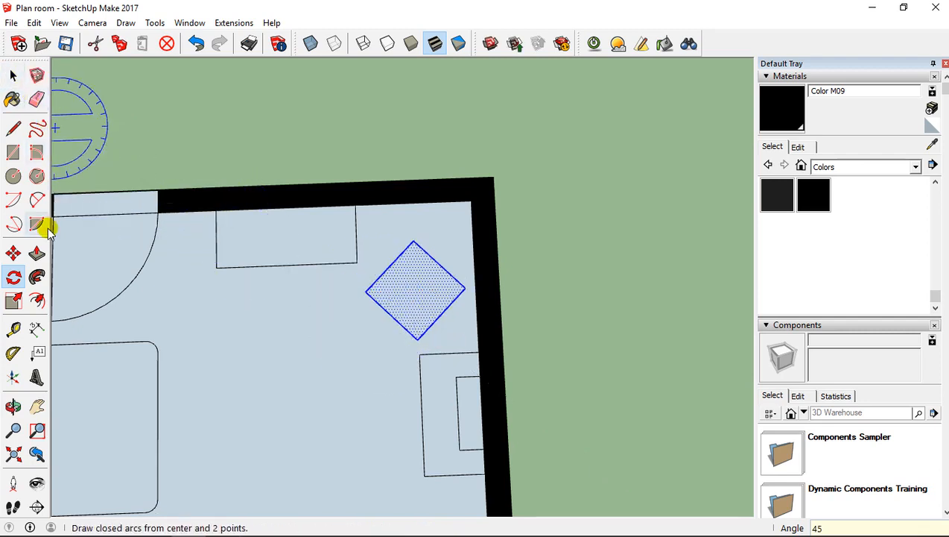
Step: Move the rotated square about 0.25 m toward the upper wall and about 0.10 m back down, and deselect it
{"action": "left_click", "coordinate": [14, 257]}
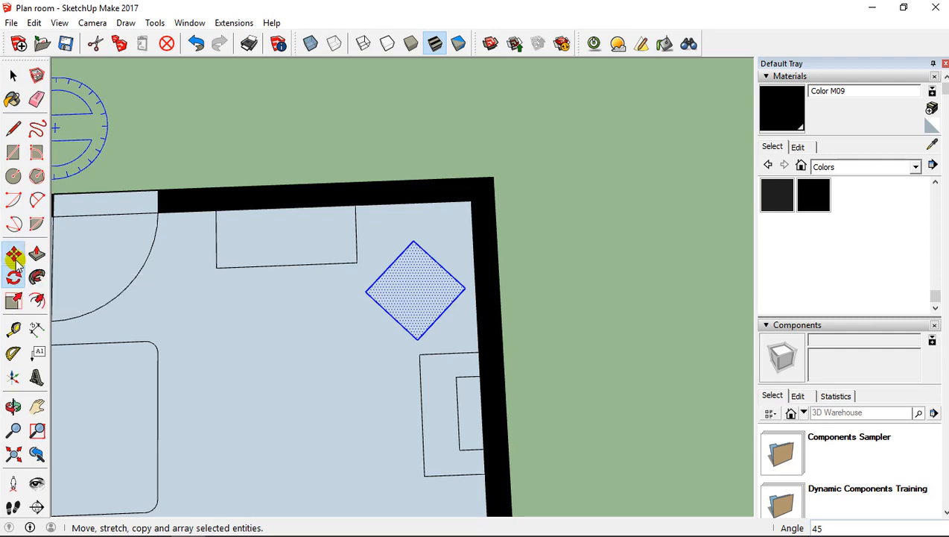
{"action": "left_click", "coordinate": [365, 289]}
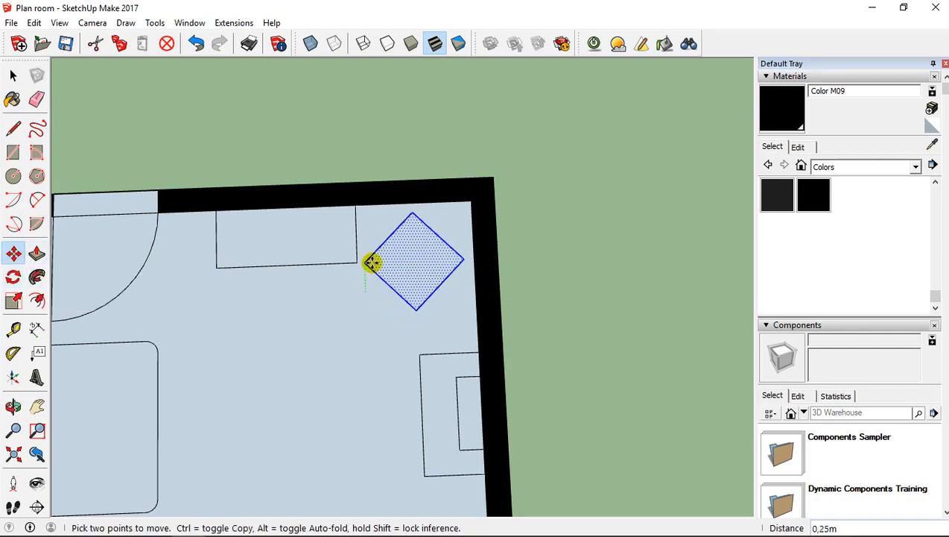
{"action": "left_click", "coordinate": [372, 263]}
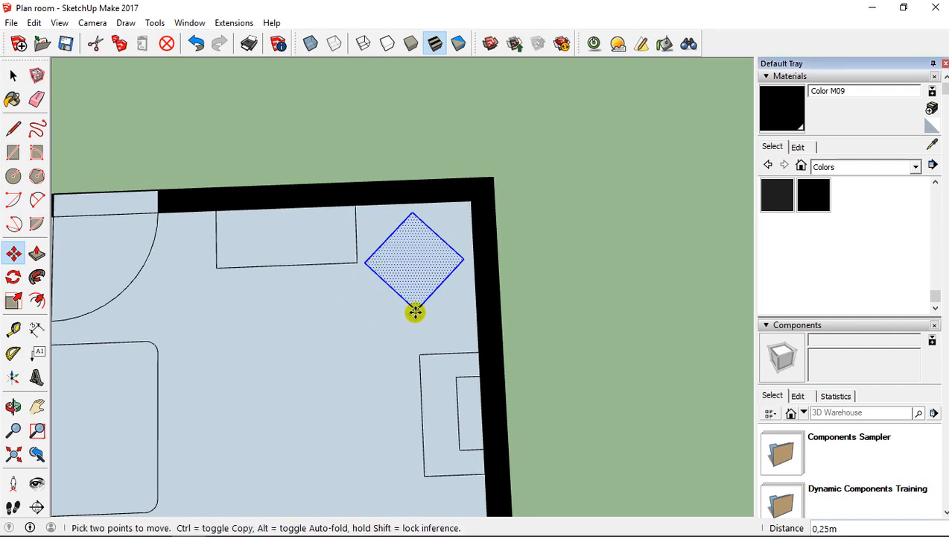
{"action": "left_click", "coordinate": [417, 309]}
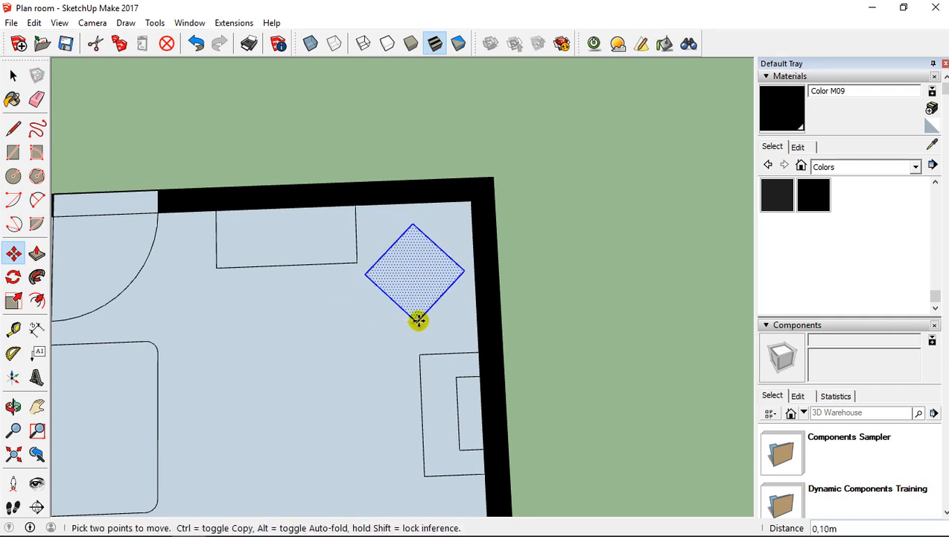
{"action": "left_click", "coordinate": [495, 275]}
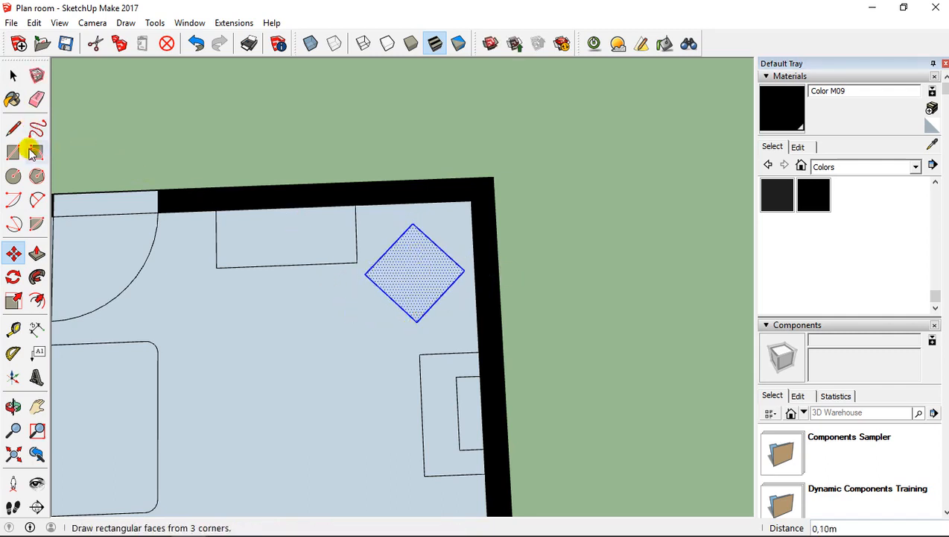
{"action": "left_click", "coordinate": [13, 75]}
{"action": "left_click", "coordinate": [442, 134]}
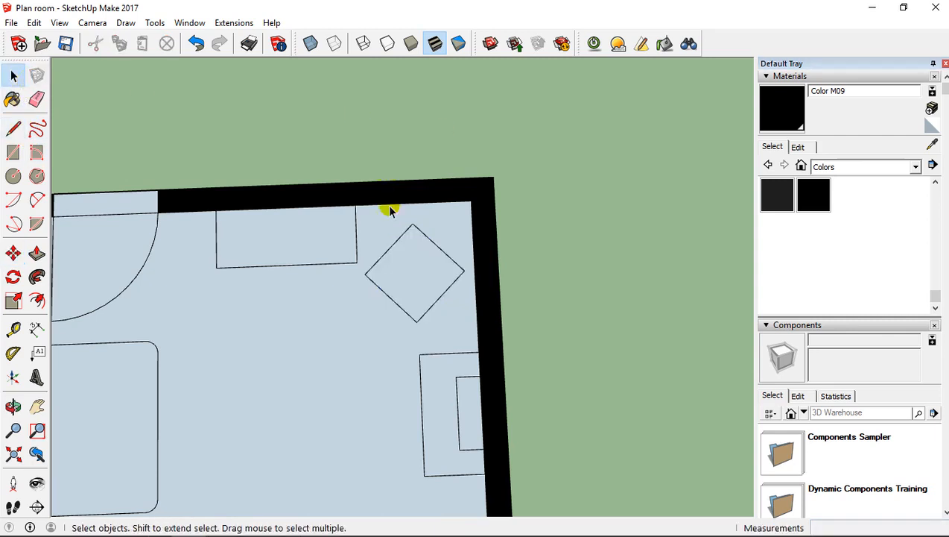
Step: Place guides inside the rotated square, 10 cm from its lower-right and upper-left edges and 20 cm from its upper-right edge
{"action": "left_click", "coordinate": [410, 243]}
{"action": "left_click", "coordinate": [419, 231]}
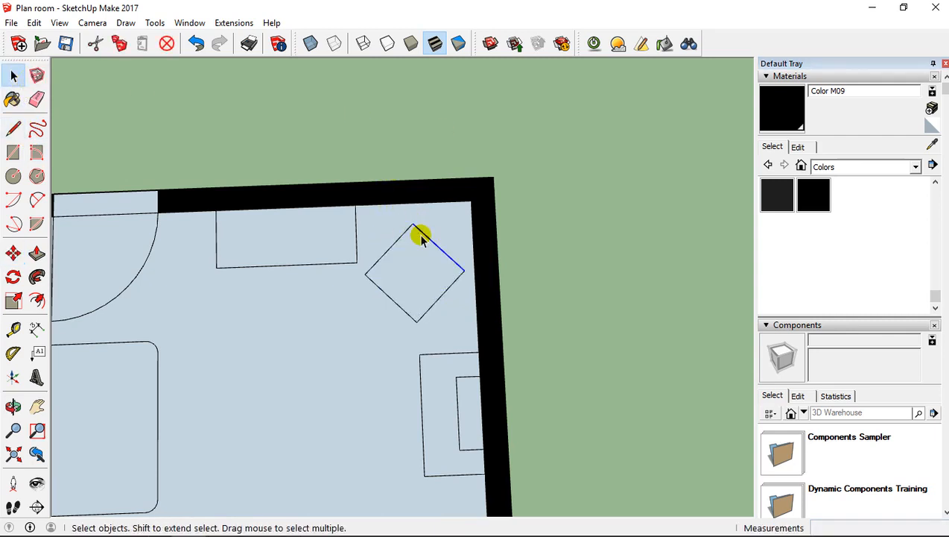
{"action": "left_click", "coordinate": [384, 255]}
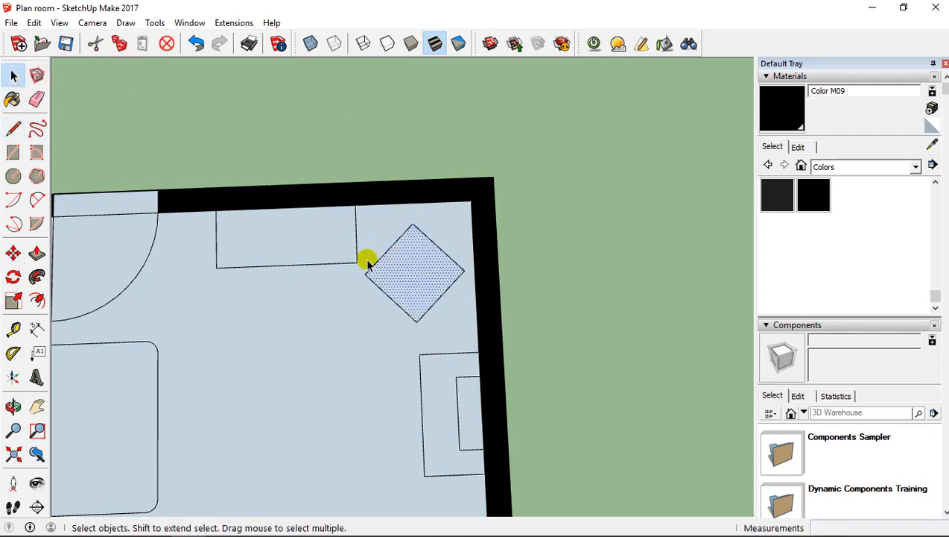
{"action": "left_click", "coordinate": [15, 328]}
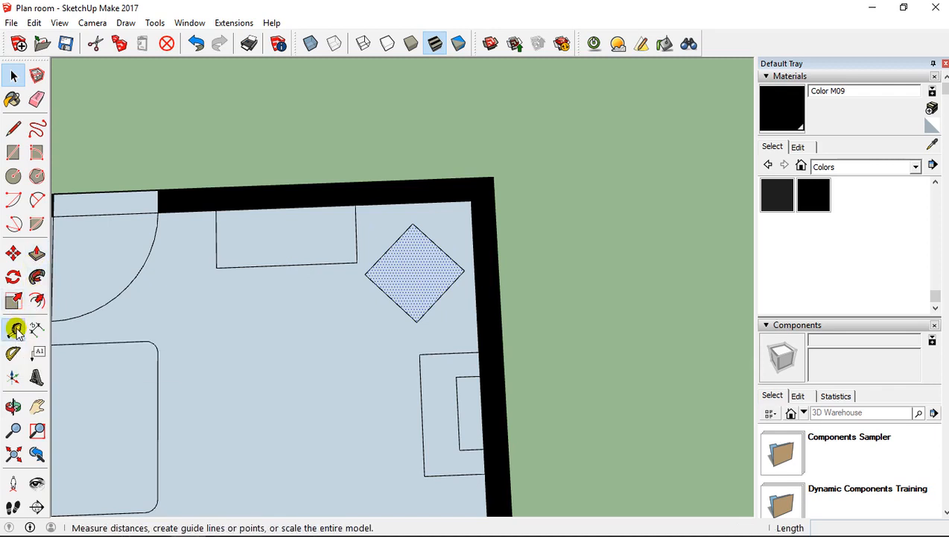
{"action": "left_click", "coordinate": [435, 301]}
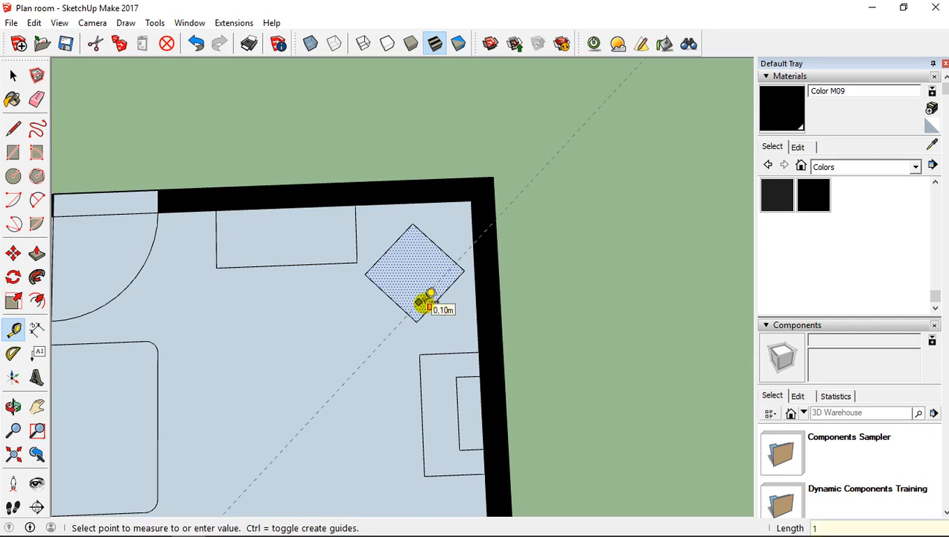
{"action": "key", "text": "Return"}
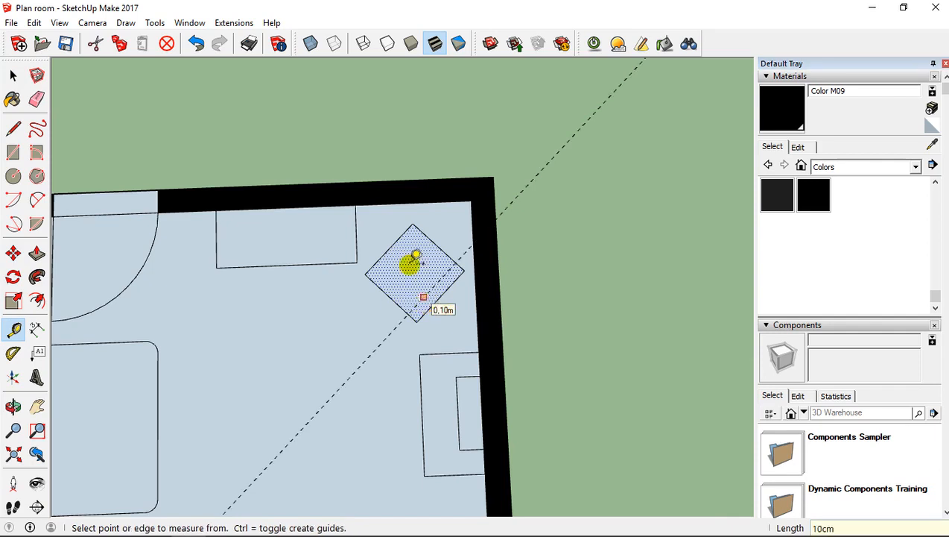
{"action": "left_click", "coordinate": [387, 254]}
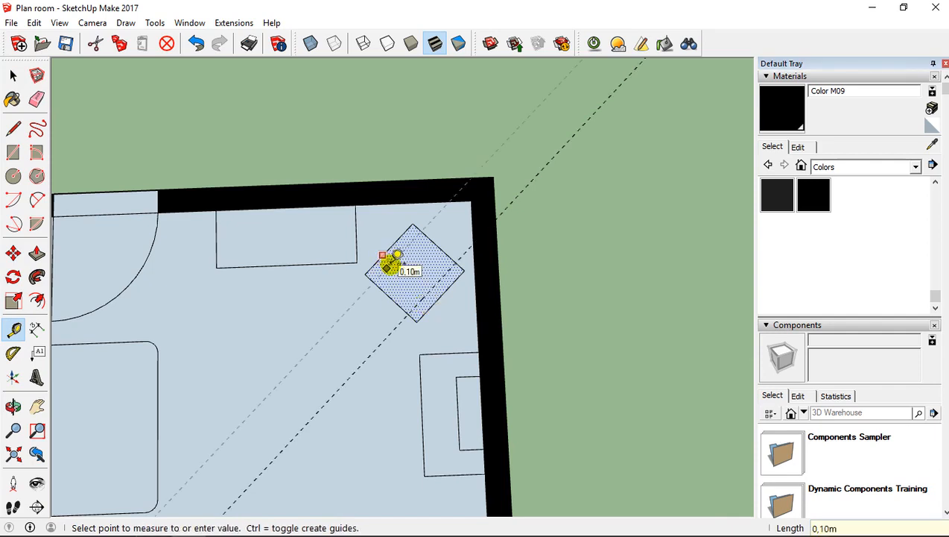
{"action": "key", "text": "Return"}
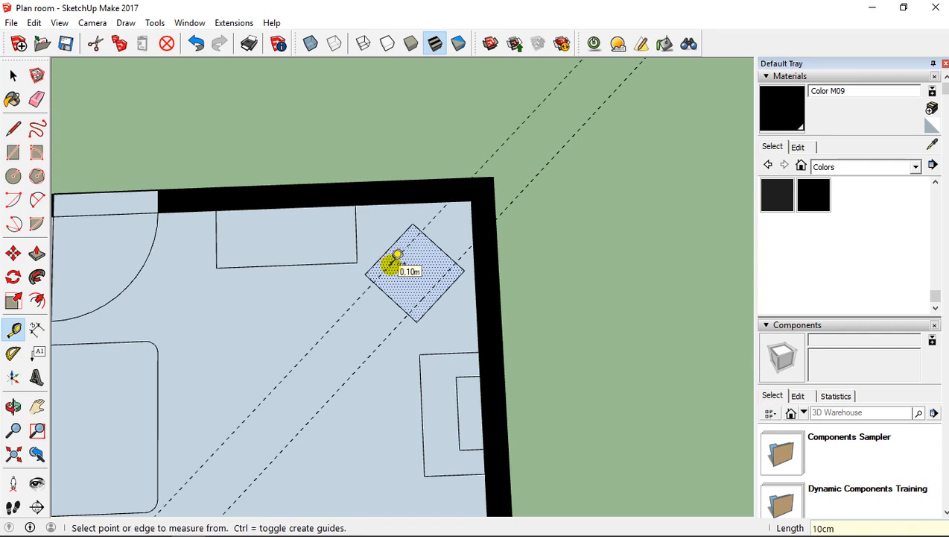
{"action": "left_click", "coordinate": [445, 249]}
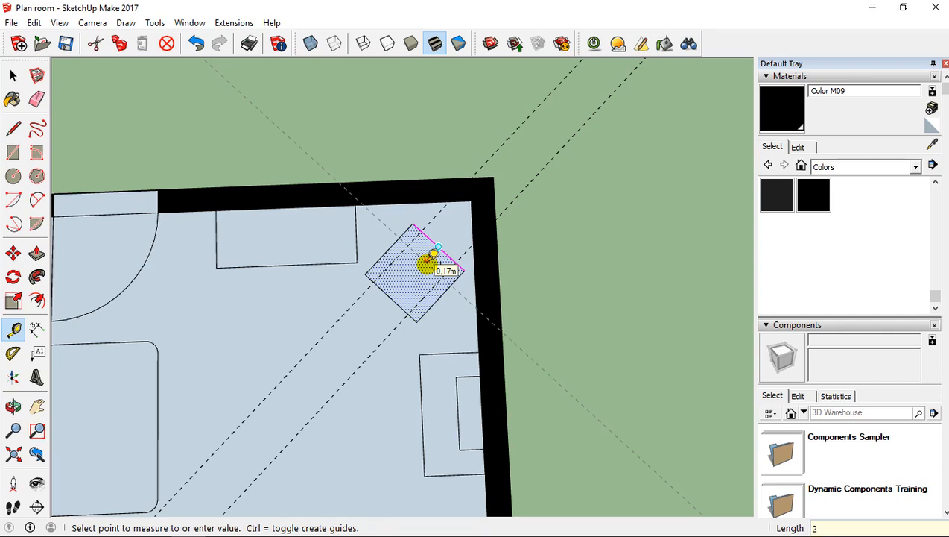
{"action": "key", "text": "Return"}
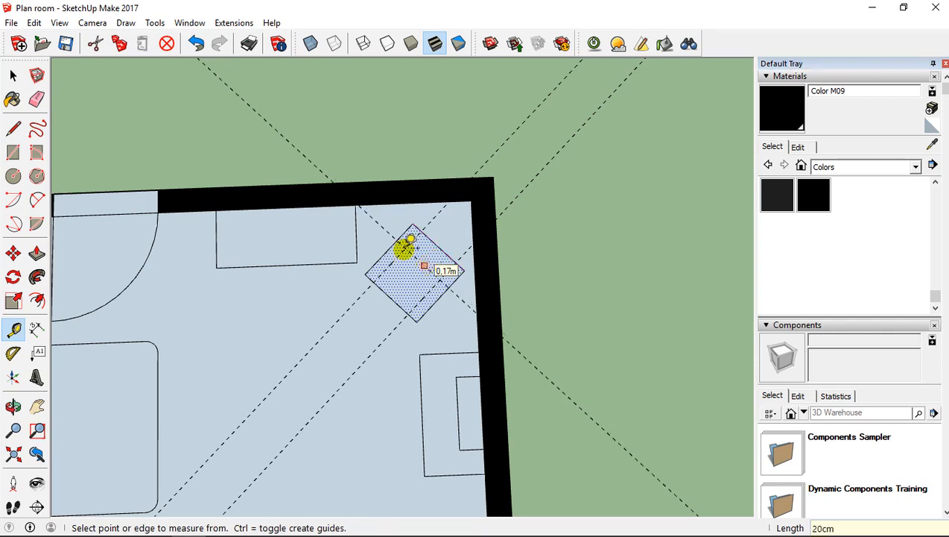
Step: Trace three lines along the guides to form an inner rectangle in the rotated square, and delete all guides
{"action": "left_click", "coordinate": [15, 130]}
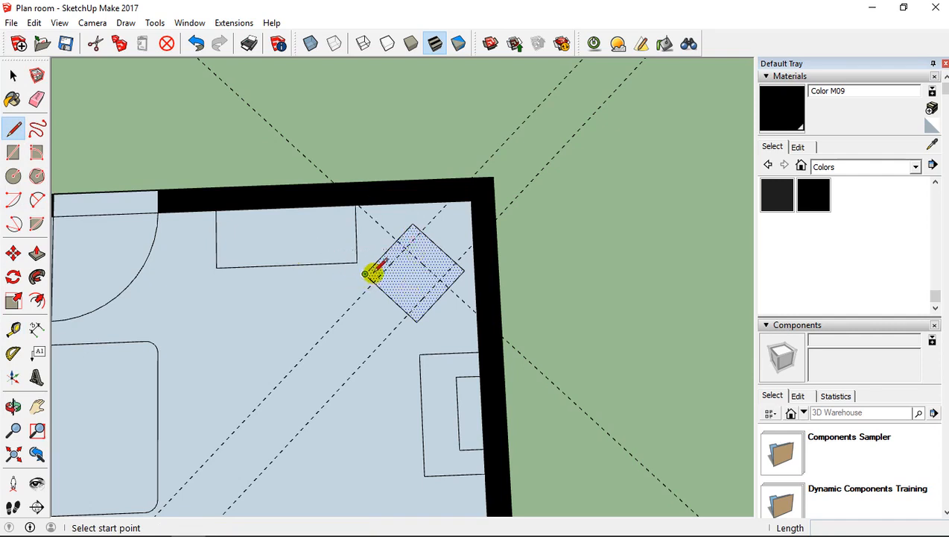
{"action": "left_click", "coordinate": [373, 281]}
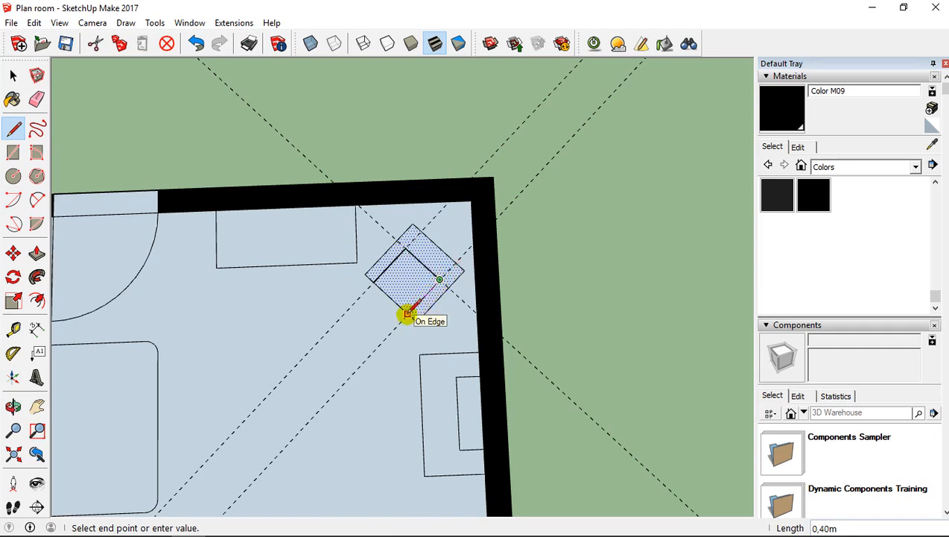
{"action": "left_click", "coordinate": [407, 314]}
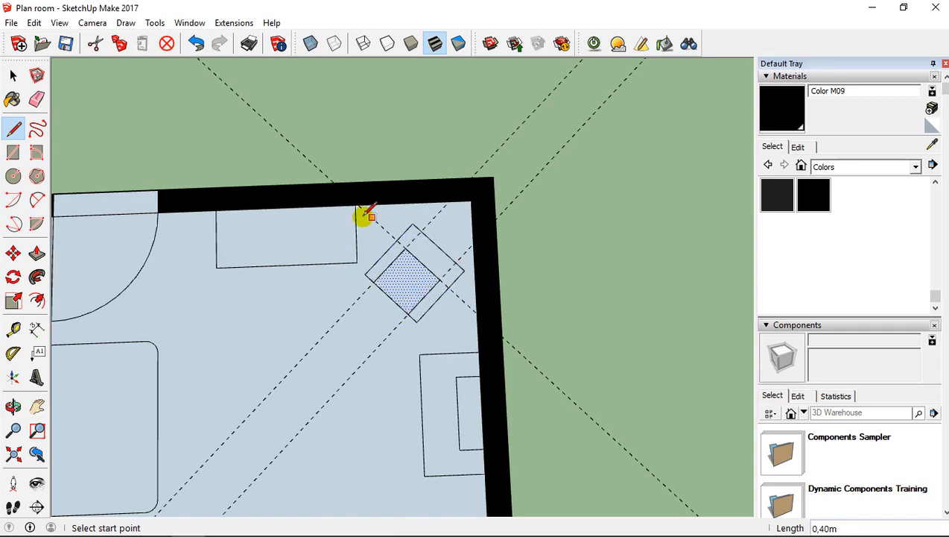
{"action": "left_click", "coordinate": [13, 76]}
{"action": "left_click", "coordinate": [305, 107]}
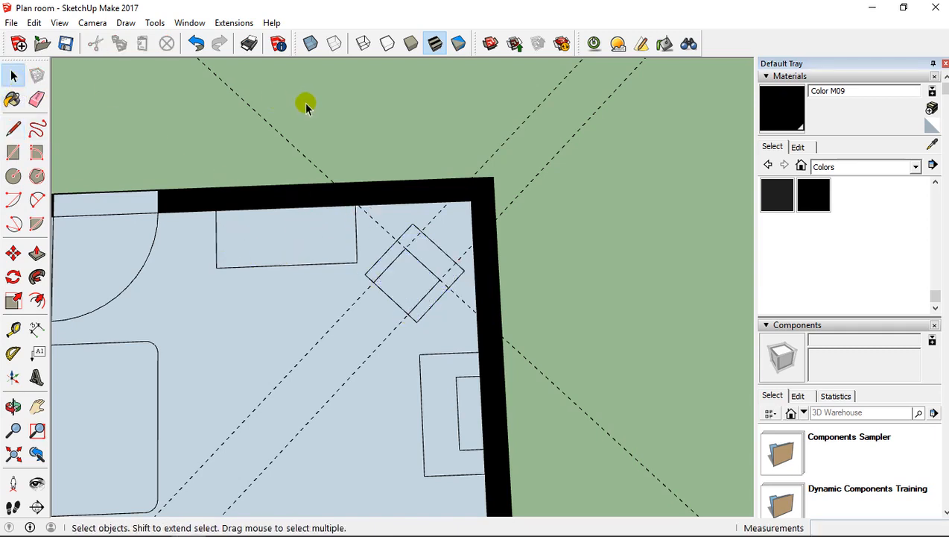
{"action": "left_click", "coordinate": [35, 23]}
{"action": "left_click", "coordinate": [66, 152]}
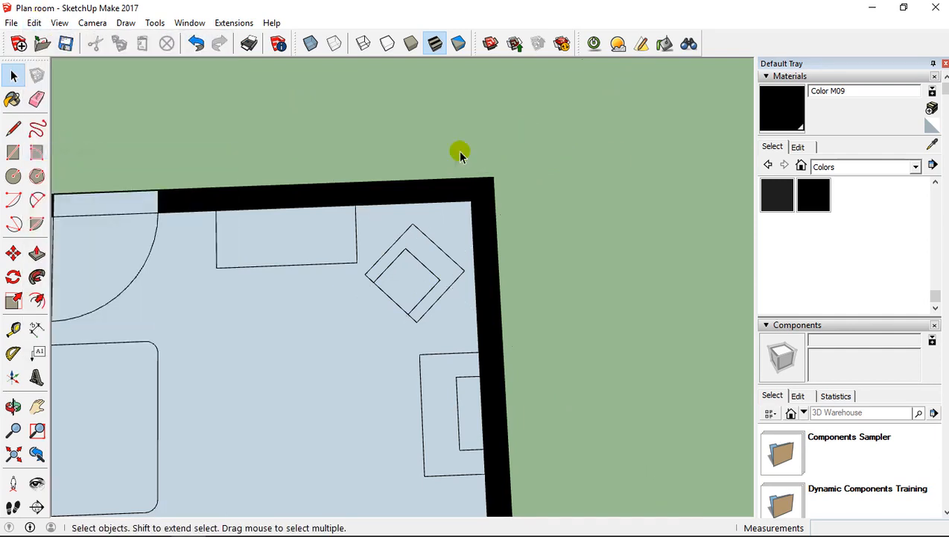
Step: Draw a circle with a radius of about 0.25 m in the lower-right corner of the room, below the right-wall furniture
{"action": "scroll", "coordinate": [542, 228], "scroll_direction": "down", "scroll_amount": 1}
{"action": "scroll", "coordinate": [541, 226], "scroll_direction": "down", "scroll_amount": 3}
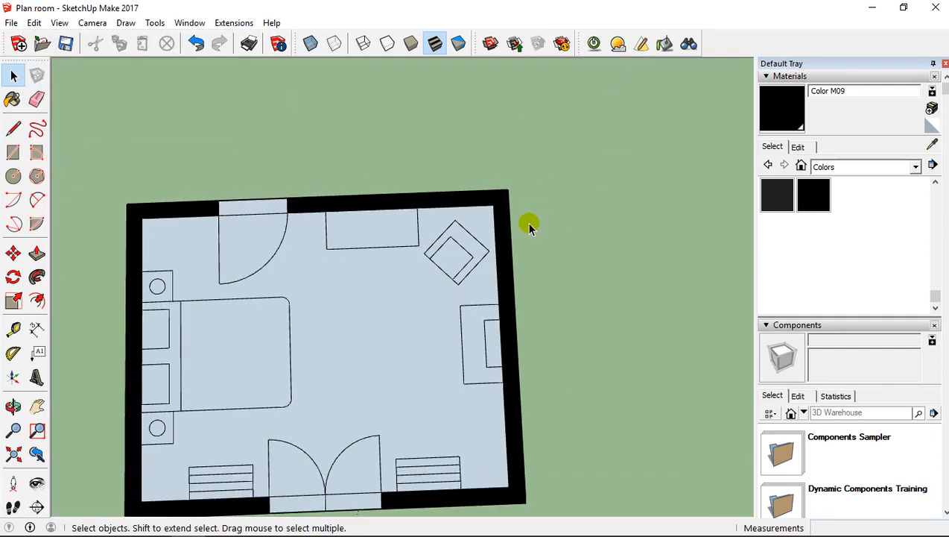
{"action": "middle_click_drag", "start_coordinate": [499, 379], "coordinate": [458, 231]}
{"action": "scroll", "coordinate": [458, 231], "scroll_direction": "up", "scroll_amount": 2}
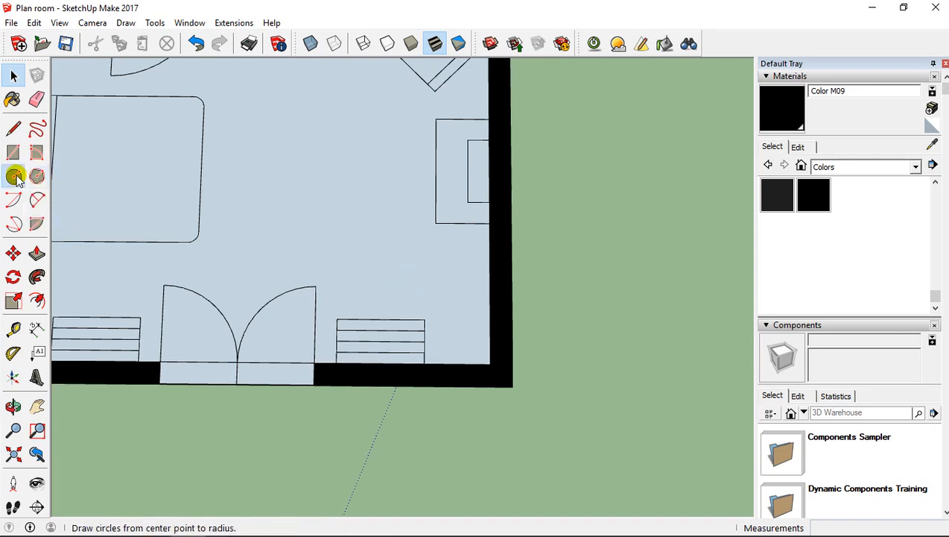
{"action": "left_click", "coordinate": [12, 176]}
{"action": "left_click", "coordinate": [453, 281]}
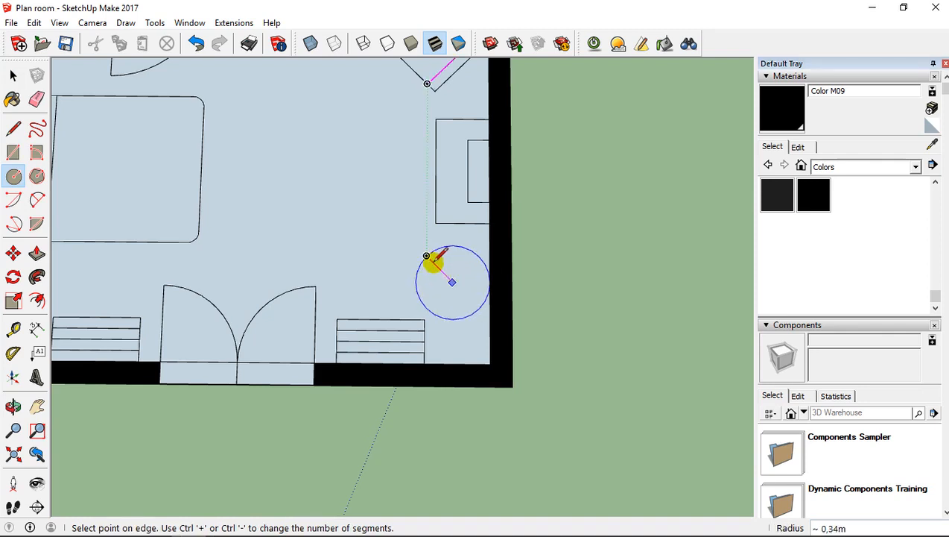
{"action": "left_click", "coordinate": [436, 261]}
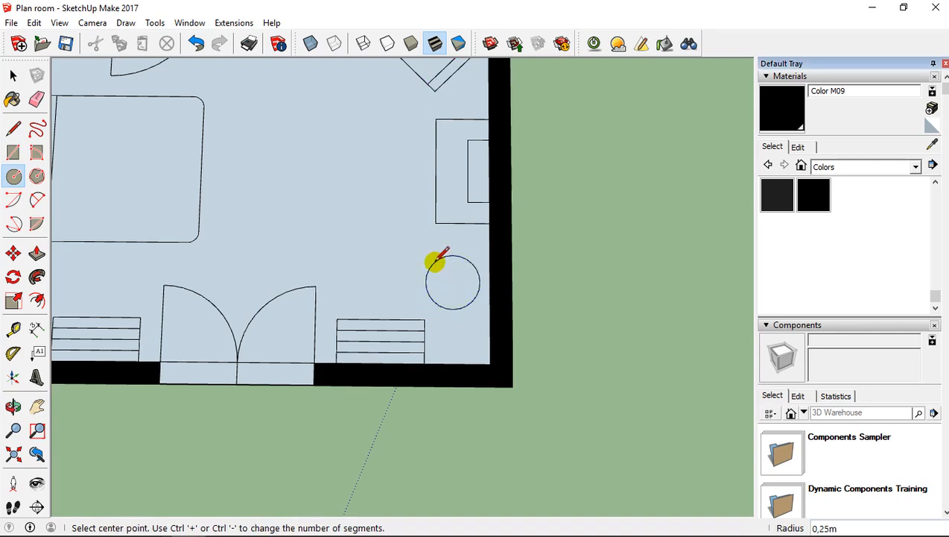
Step: Move the circle about 0.10 m along the green axis toward the right-wall furniture
{"action": "left_click", "coordinate": [16, 251]}
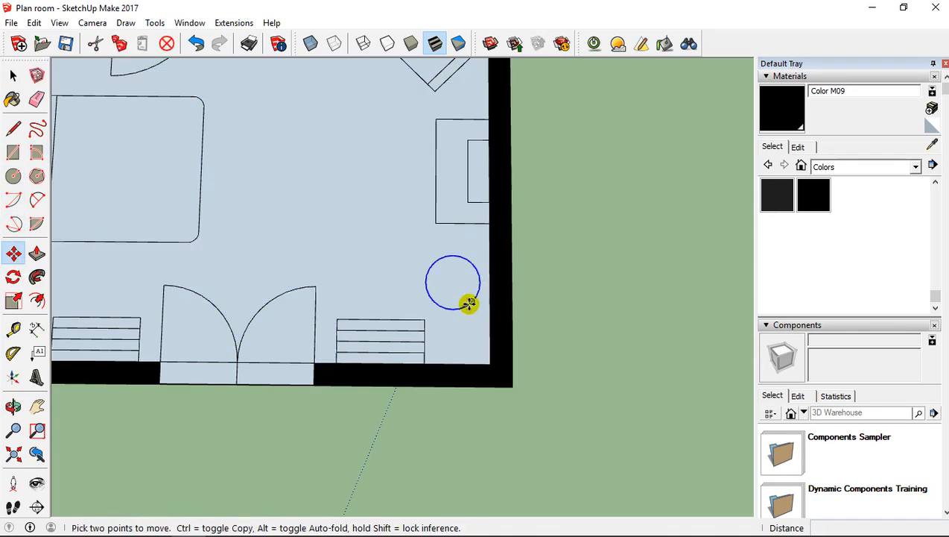
{"action": "left_click", "coordinate": [467, 302]}
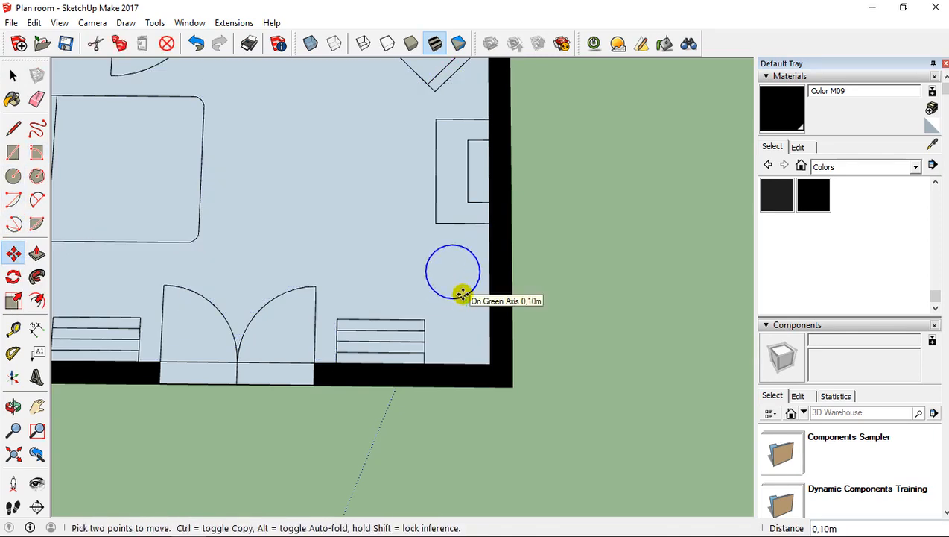
{"action": "left_click", "coordinate": [465, 290]}
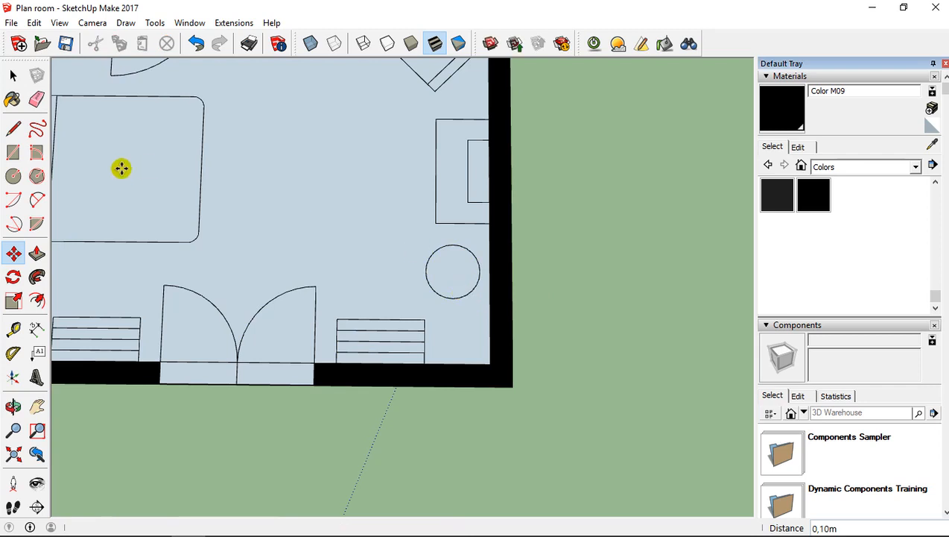
Step: Draw a six-sided polygon with an inscribed radius of about 0.19 m, centred inside the circle
{"action": "left_click", "coordinate": [36, 179]}
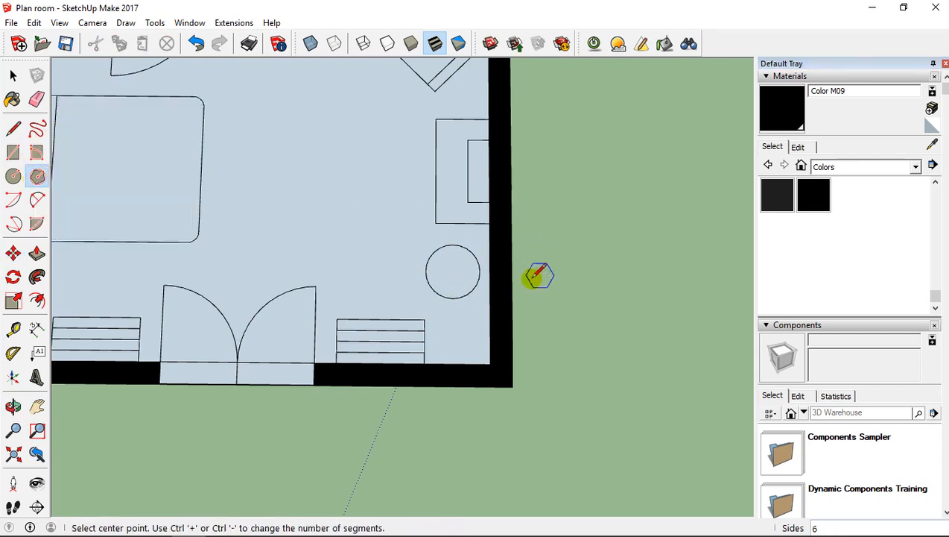
{"action": "left_click", "coordinate": [451, 269]}
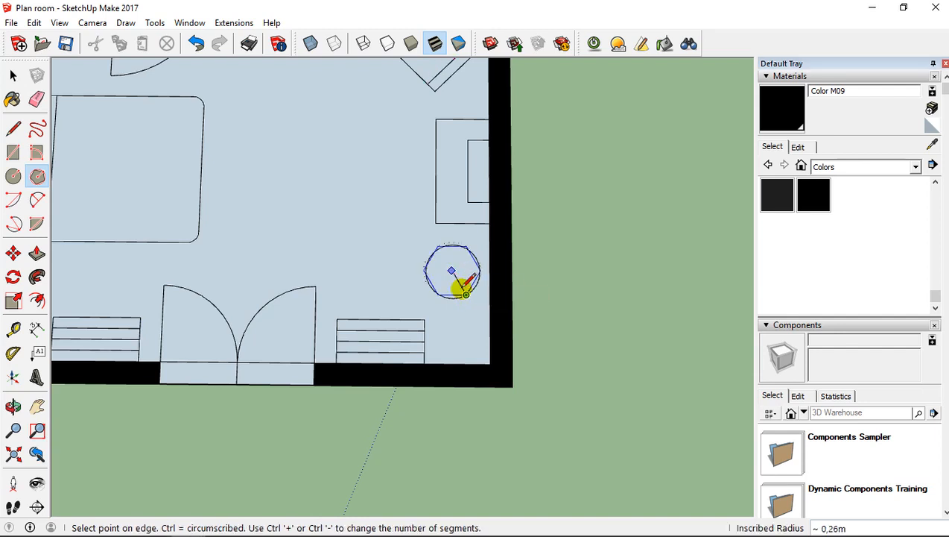
{"action": "left_click", "coordinate": [465, 292]}
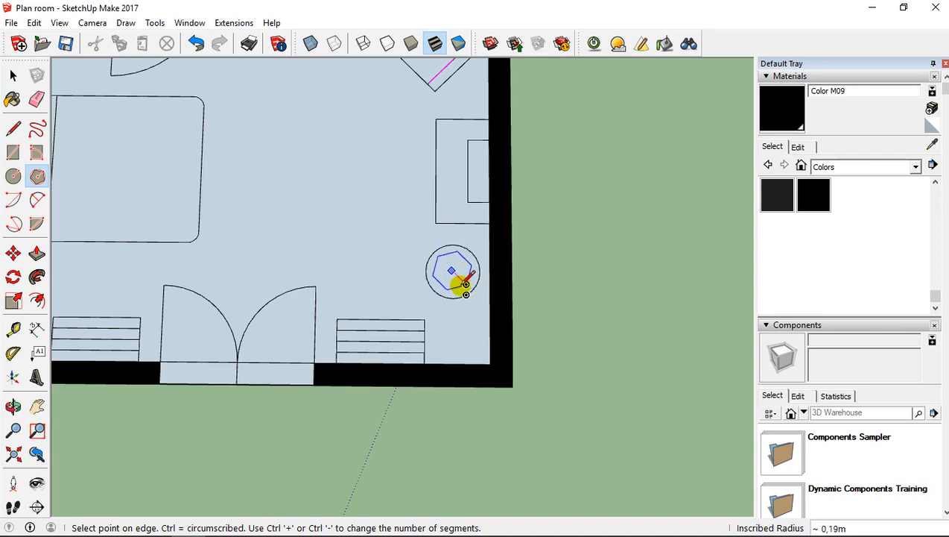
{"action": "left_click", "coordinate": [461, 281]}
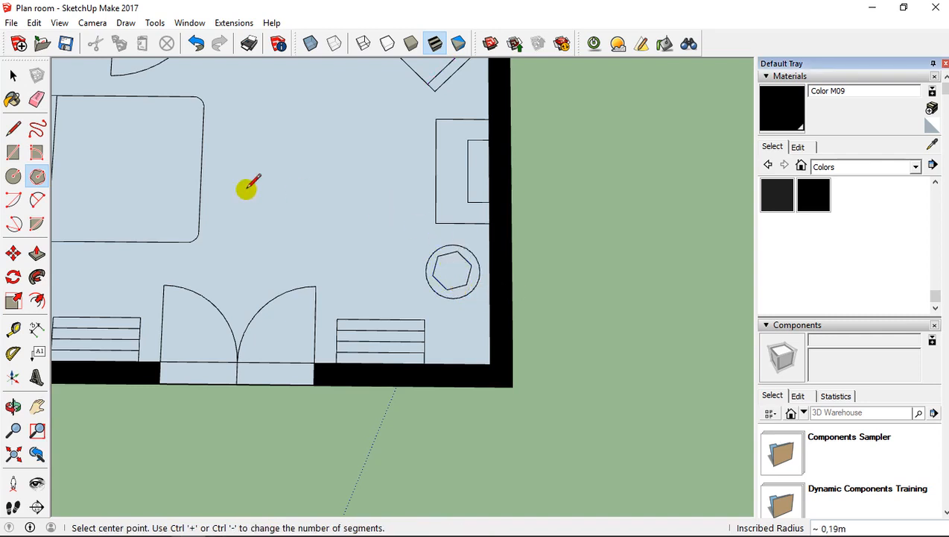
Step: Move the hexagon about 0.01 m along the red axis toward the right wall to centre it in the circle
{"action": "left_click", "coordinate": [13, 254]}
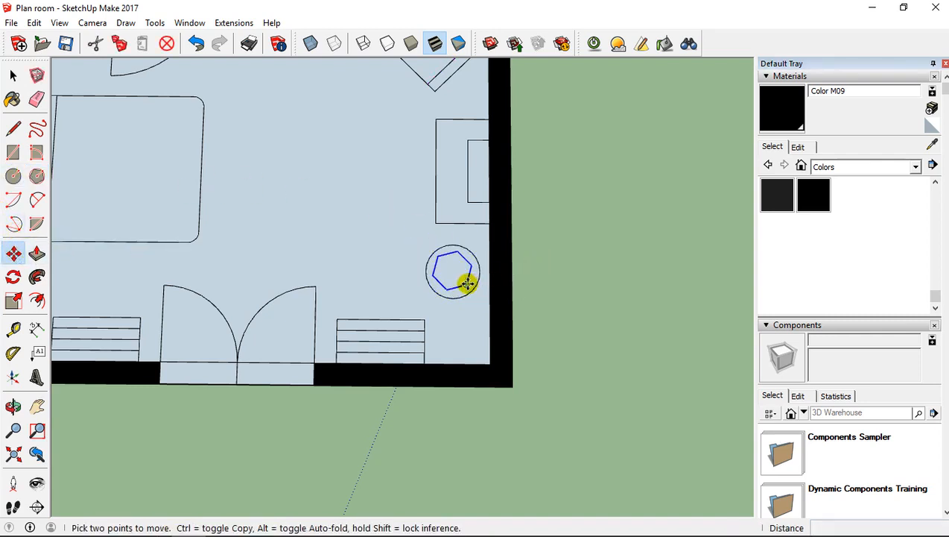
{"action": "left_click", "coordinate": [465, 283]}
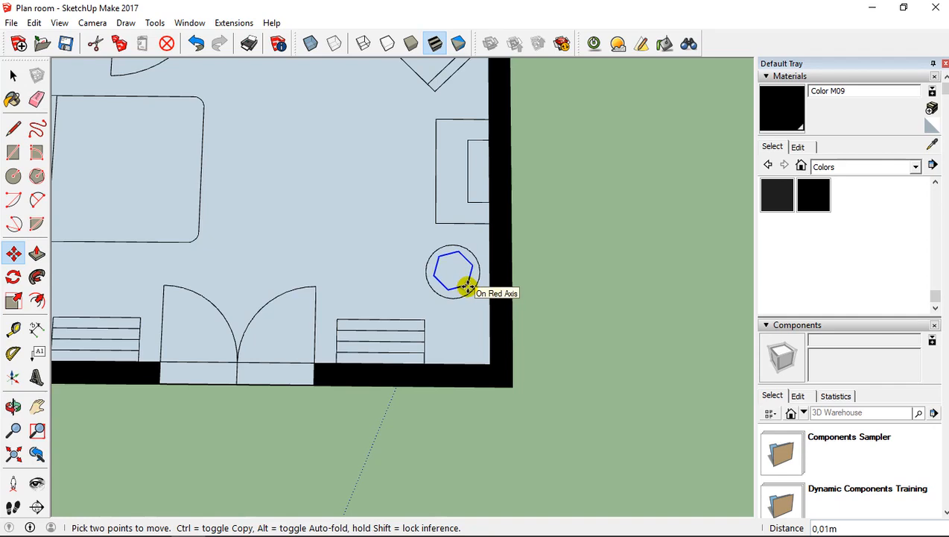
{"action": "left_click", "coordinate": [465, 287]}
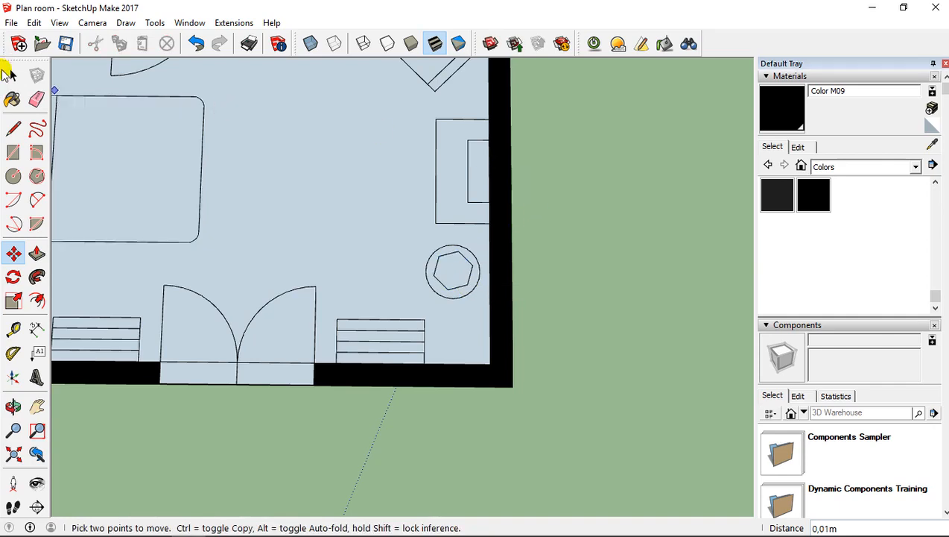
{"action": "left_click", "coordinate": [12, 75]}
Step: Examine the complete furnished room plan from above, with nothing selected
{"action": "left_click", "coordinate": [419, 193]}
{"action": "scroll", "coordinate": [355, 189], "scroll_direction": "down", "scroll_amount": 1}
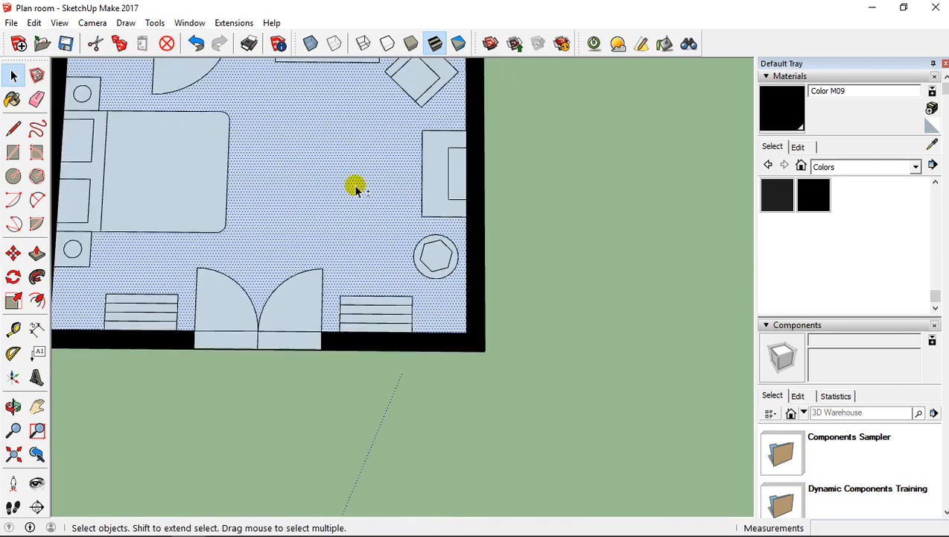
{"action": "scroll", "coordinate": [355, 188], "scroll_direction": "down", "scroll_amount": 1}
{"action": "middle_click_drag", "start_coordinate": [354, 184], "coordinate": [424, 232]}
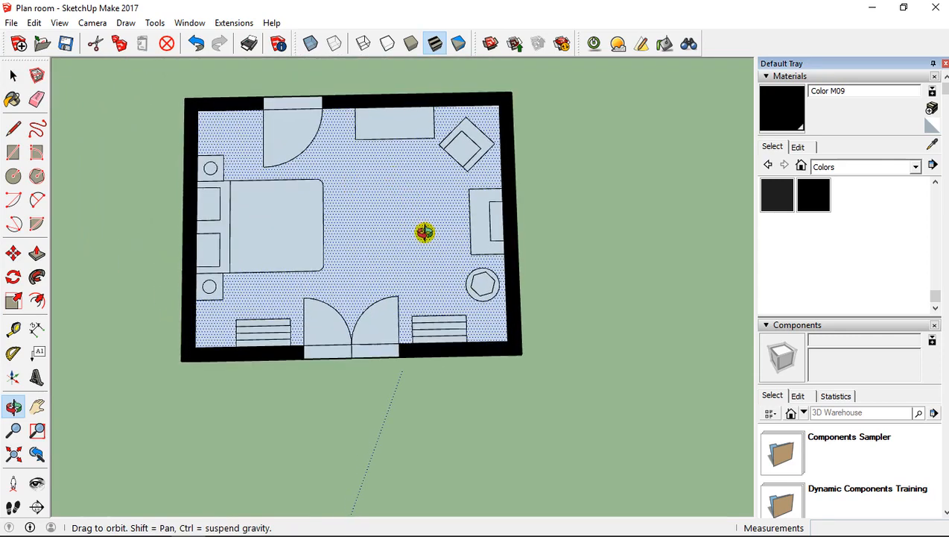
{"action": "left_click", "coordinate": [576, 175]}
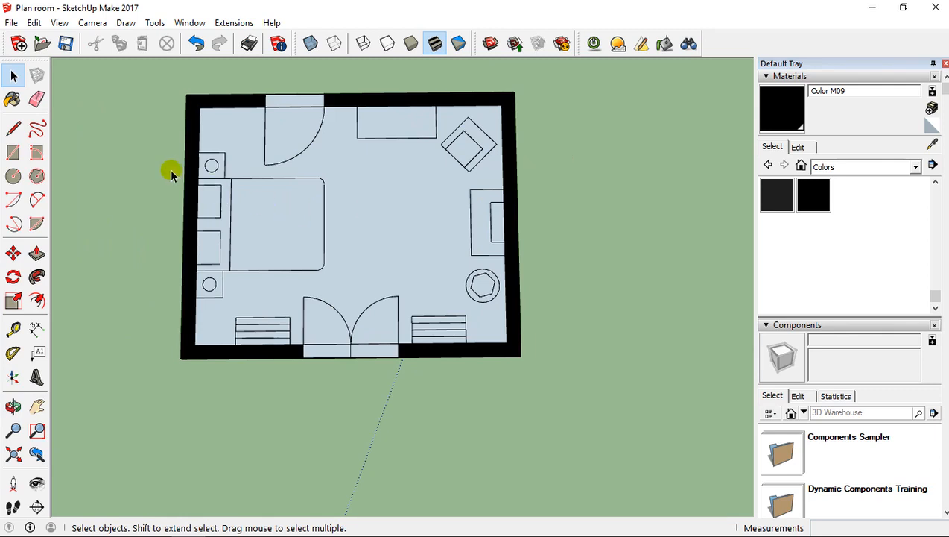
{"action": "key", "text": "o"}
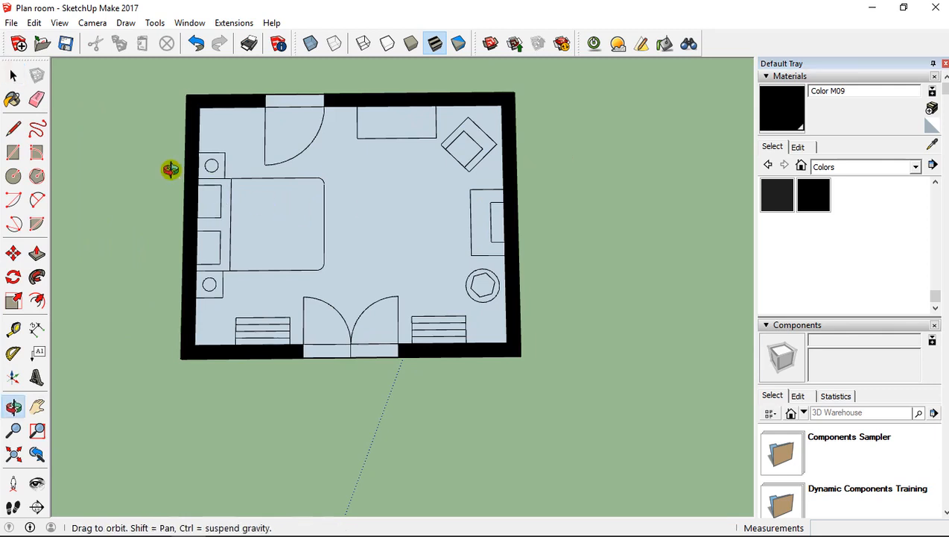
{"action": "left_click_drag", "start_coordinate": [171, 170], "coordinate": [227, 221]}
{"action": "key", "text": "space"}
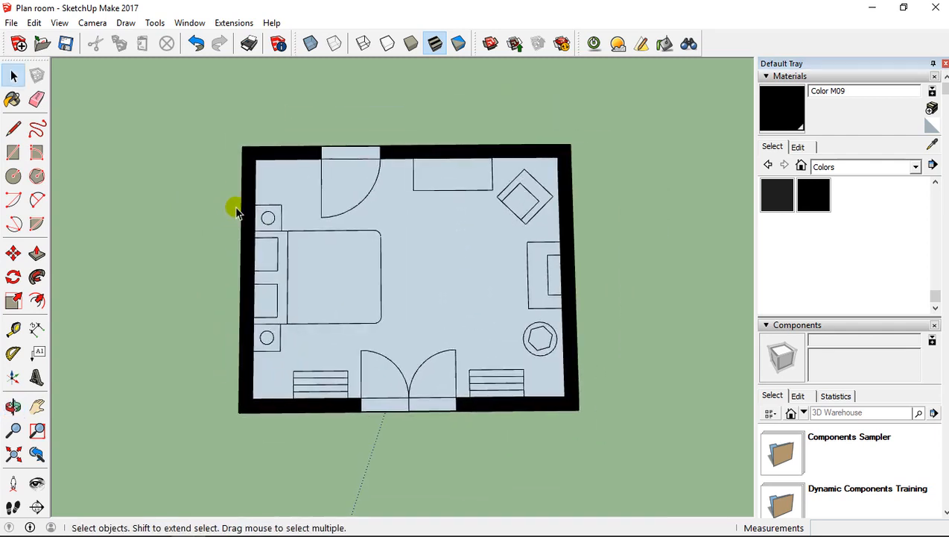
{"action": "key", "text": "o"}
{"action": "left_click_drag", "start_coordinate": [509, 297], "coordinate": [425, 284]}
{"action": "key", "text": "space"}
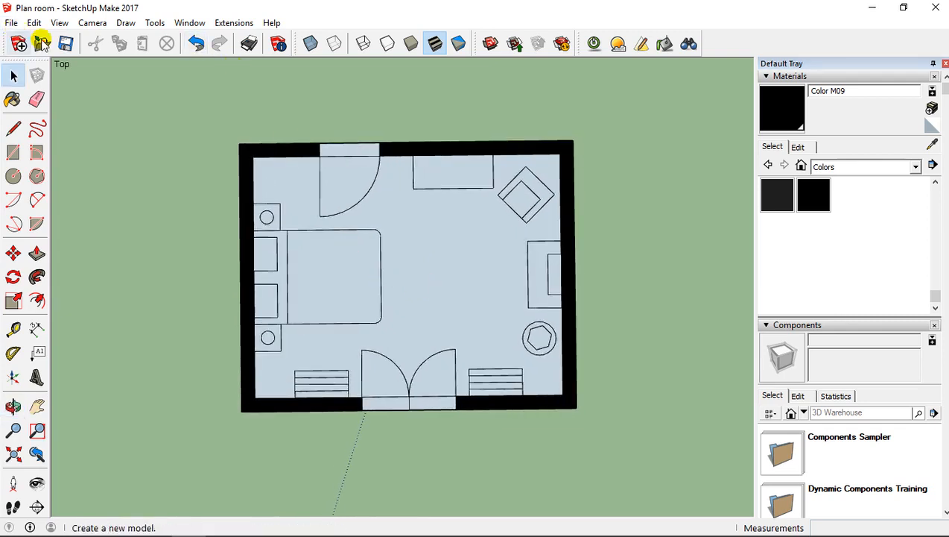